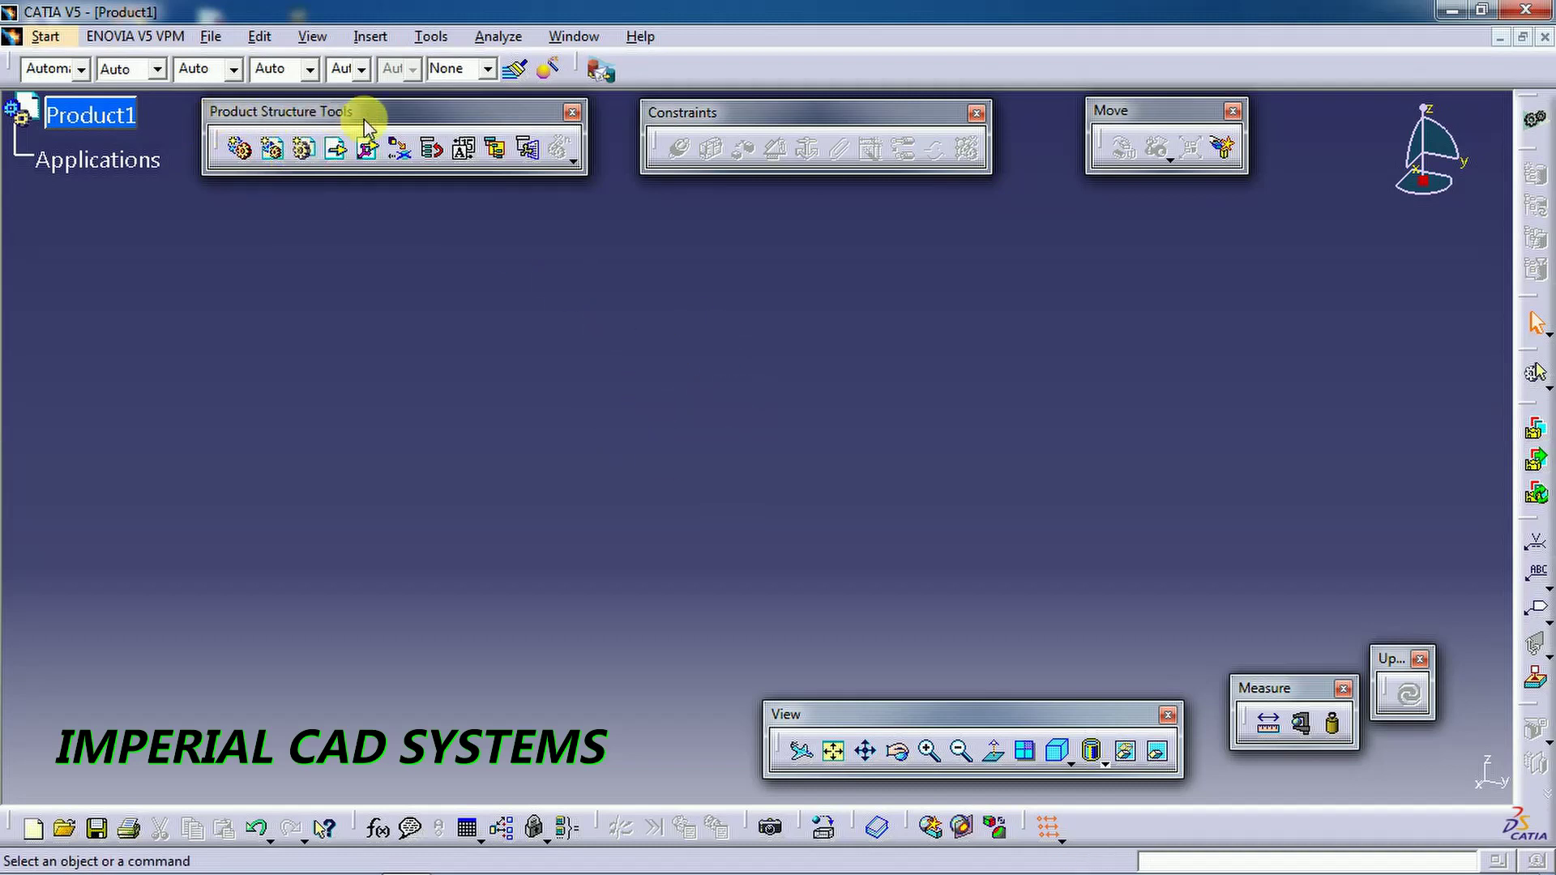
# - Insert a new part into the Product1 assembly
pyautogui.click(305, 150)
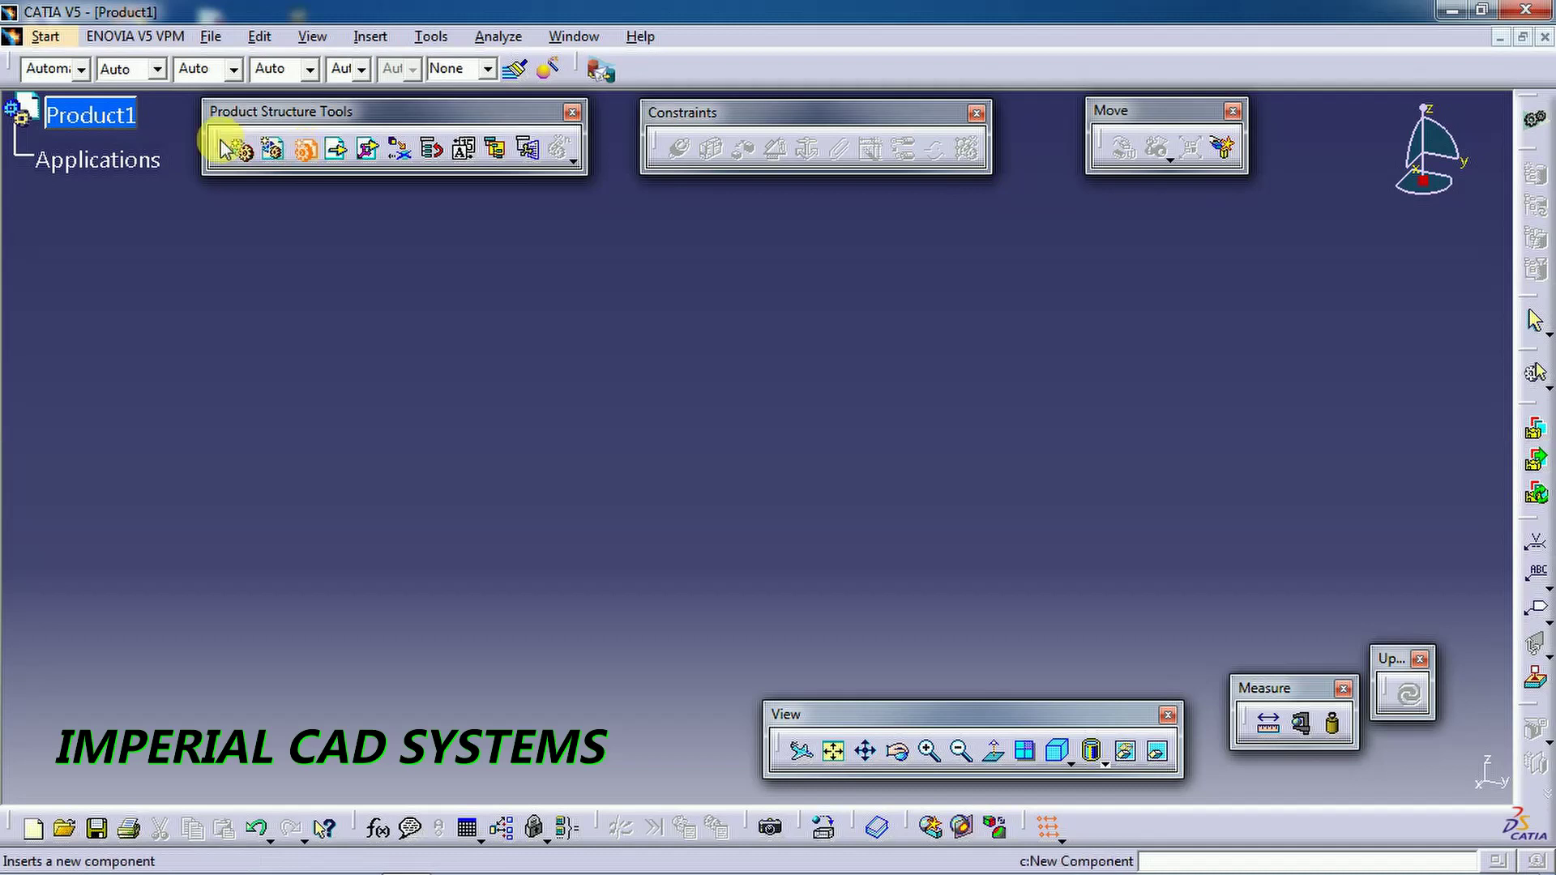
pyautogui.click(130, 125)
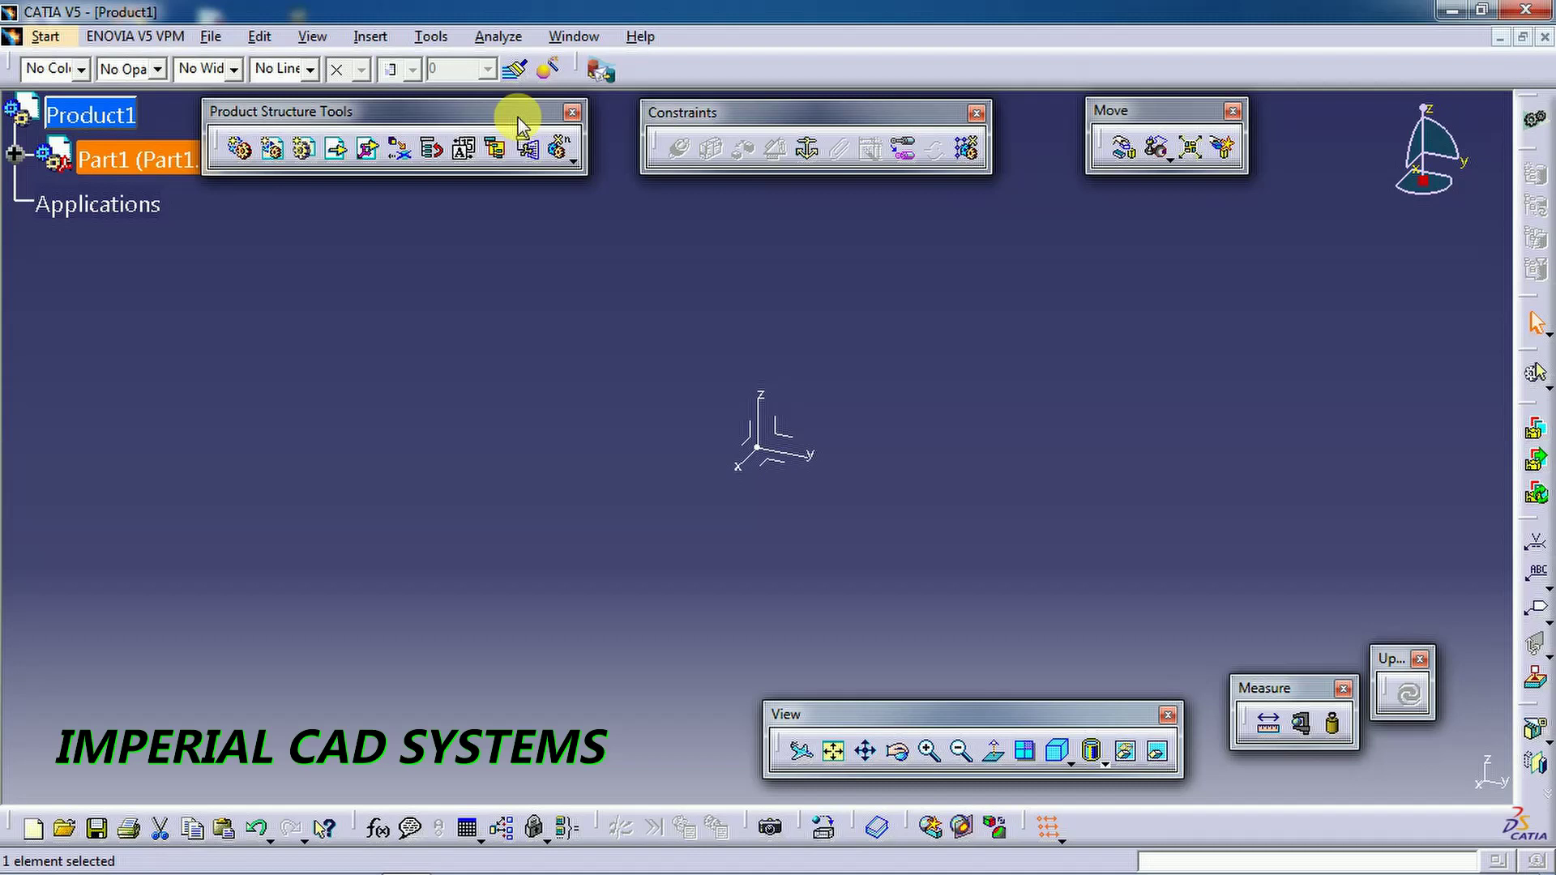
pyautogui.click(399, 326)
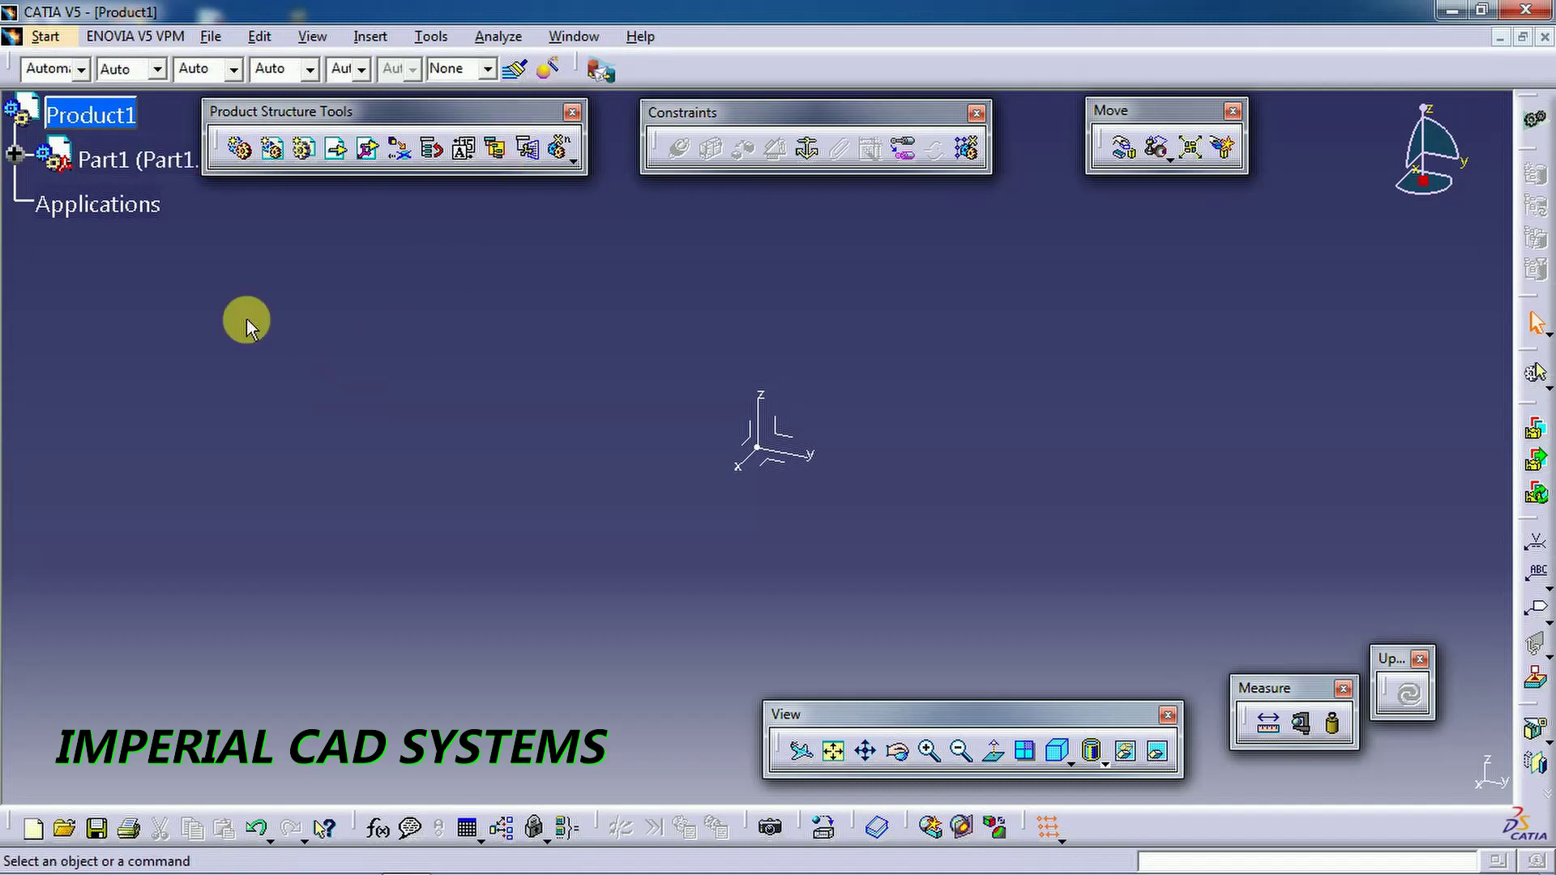
# - Expand Product1 in the tree and move the Product Structure Tools toolbar clear of the new part's name
pyautogui.click(15, 154)
pyautogui.click(122, 160)
pyautogui.moveTo(400, 115); pyautogui.dragTo(421, 114)
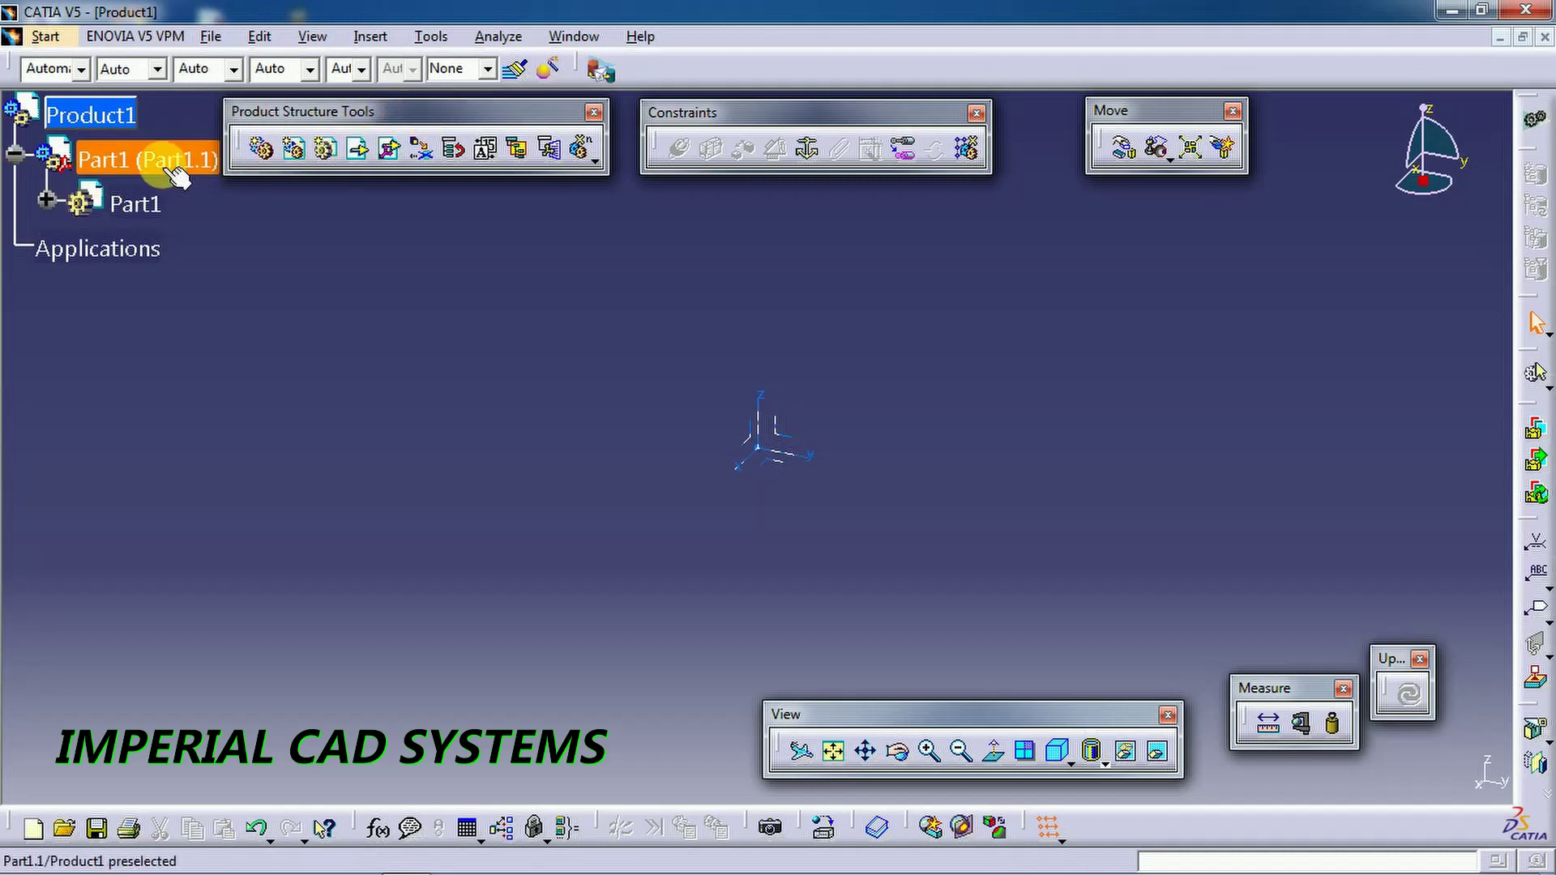
# - Review the instance name and part number in the properties of the Part1.1 component
pyautogui.rightClick(158, 161)
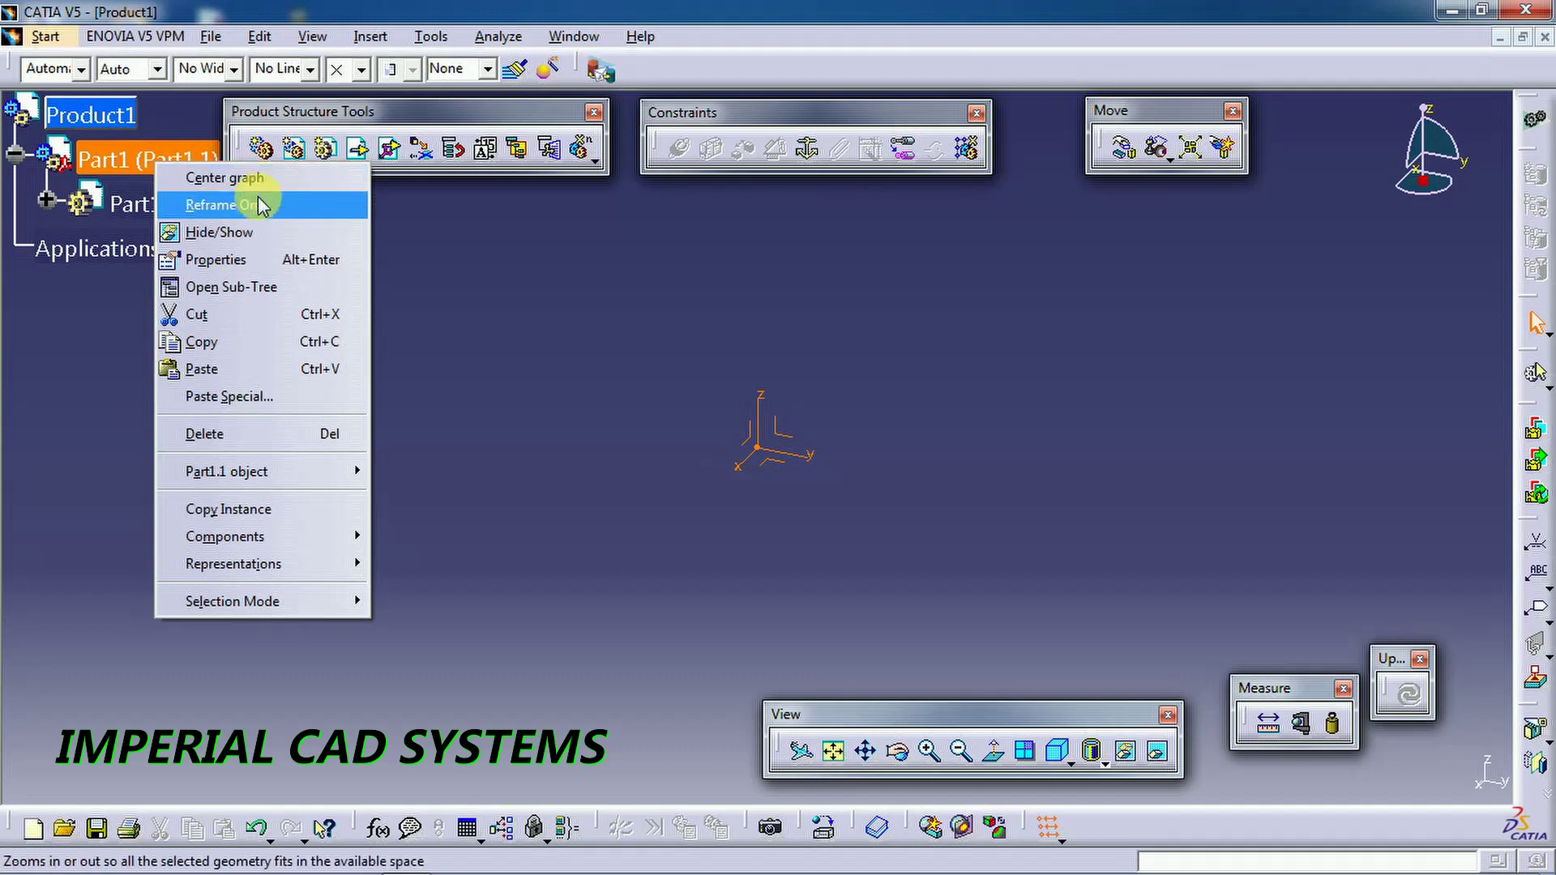
pyautogui.click(328, 261)
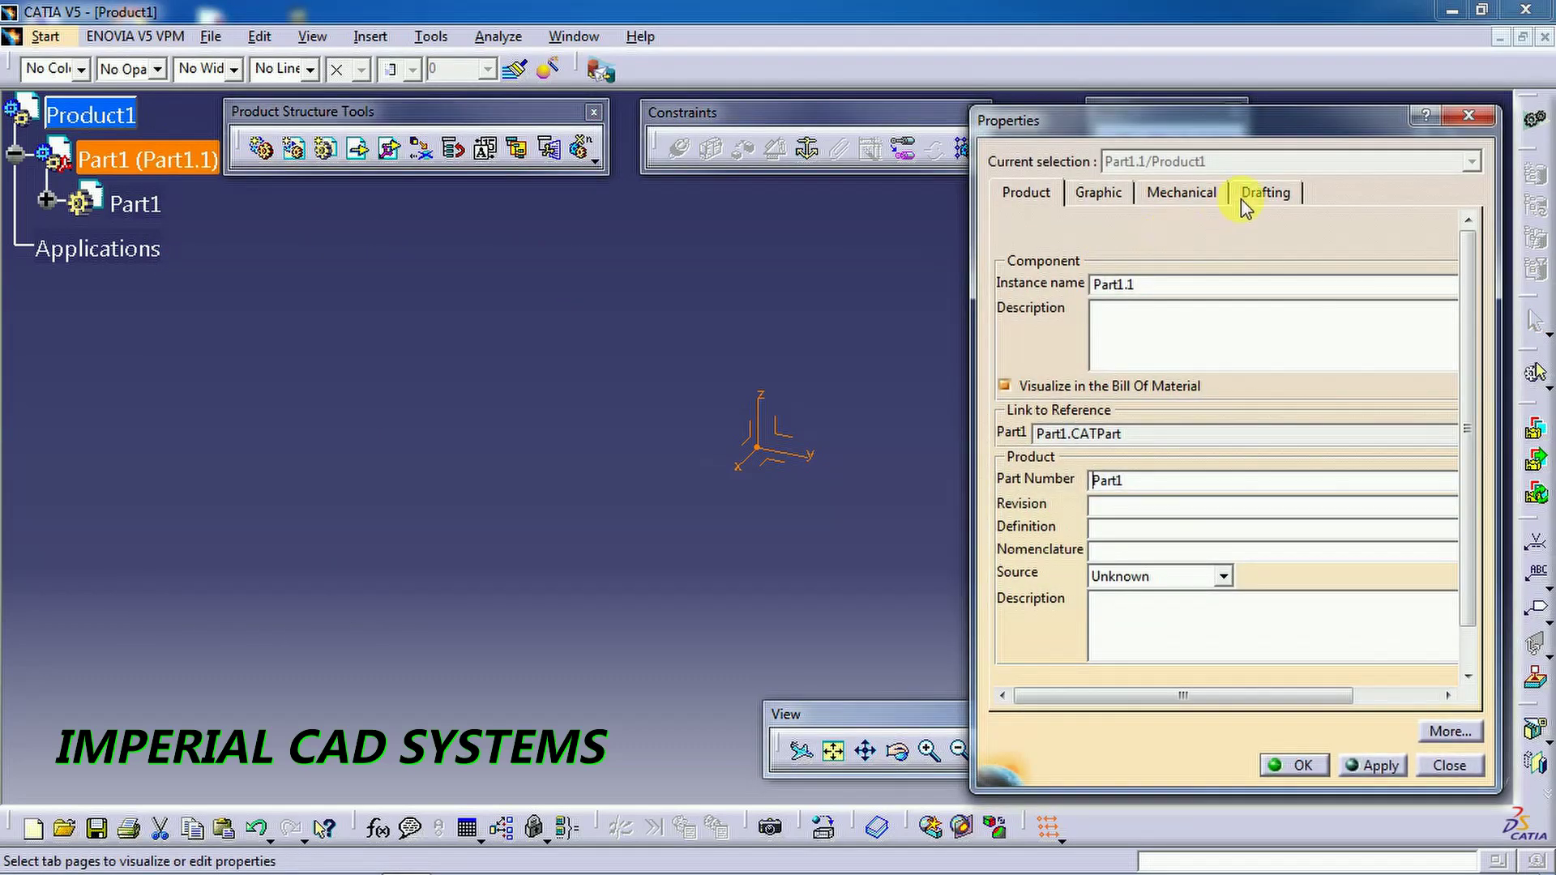
pyautogui.click(1155, 480)
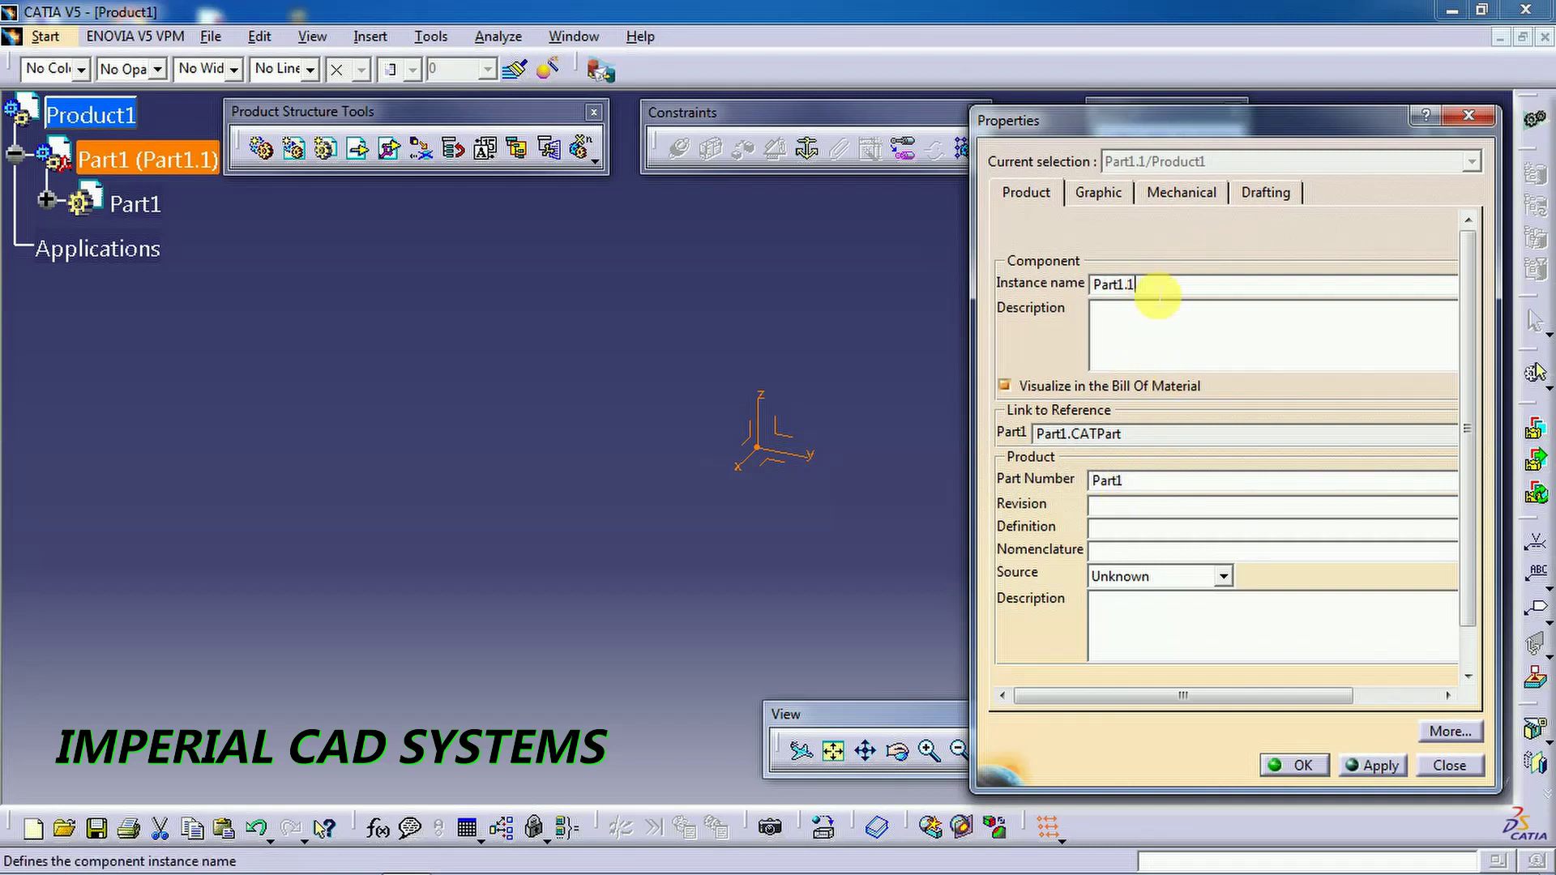
pyautogui.click(1299, 765)
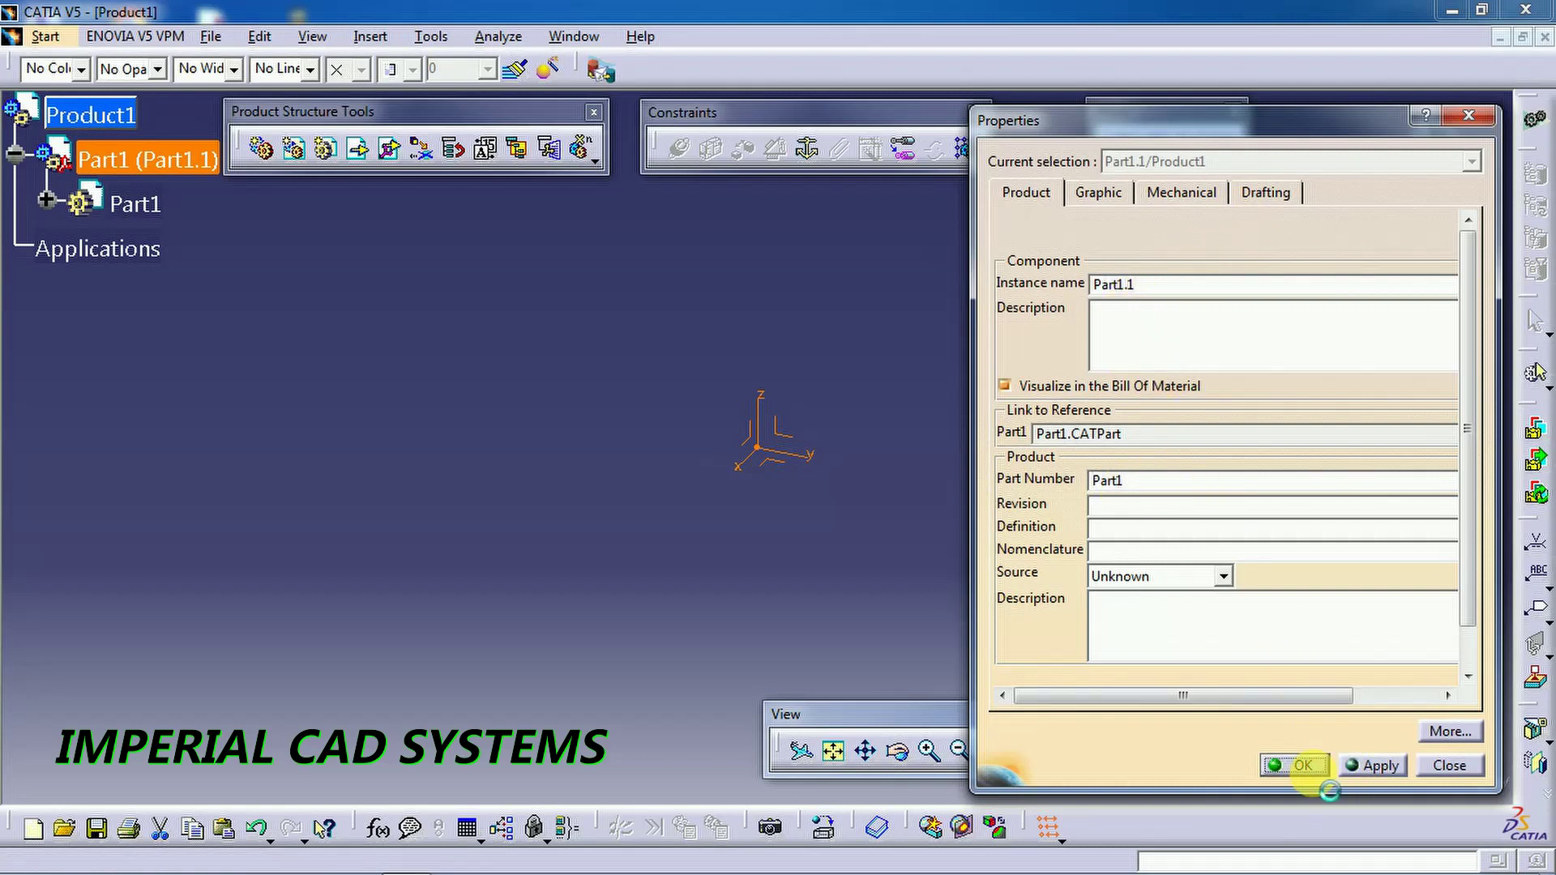
pyautogui.click(368, 348)
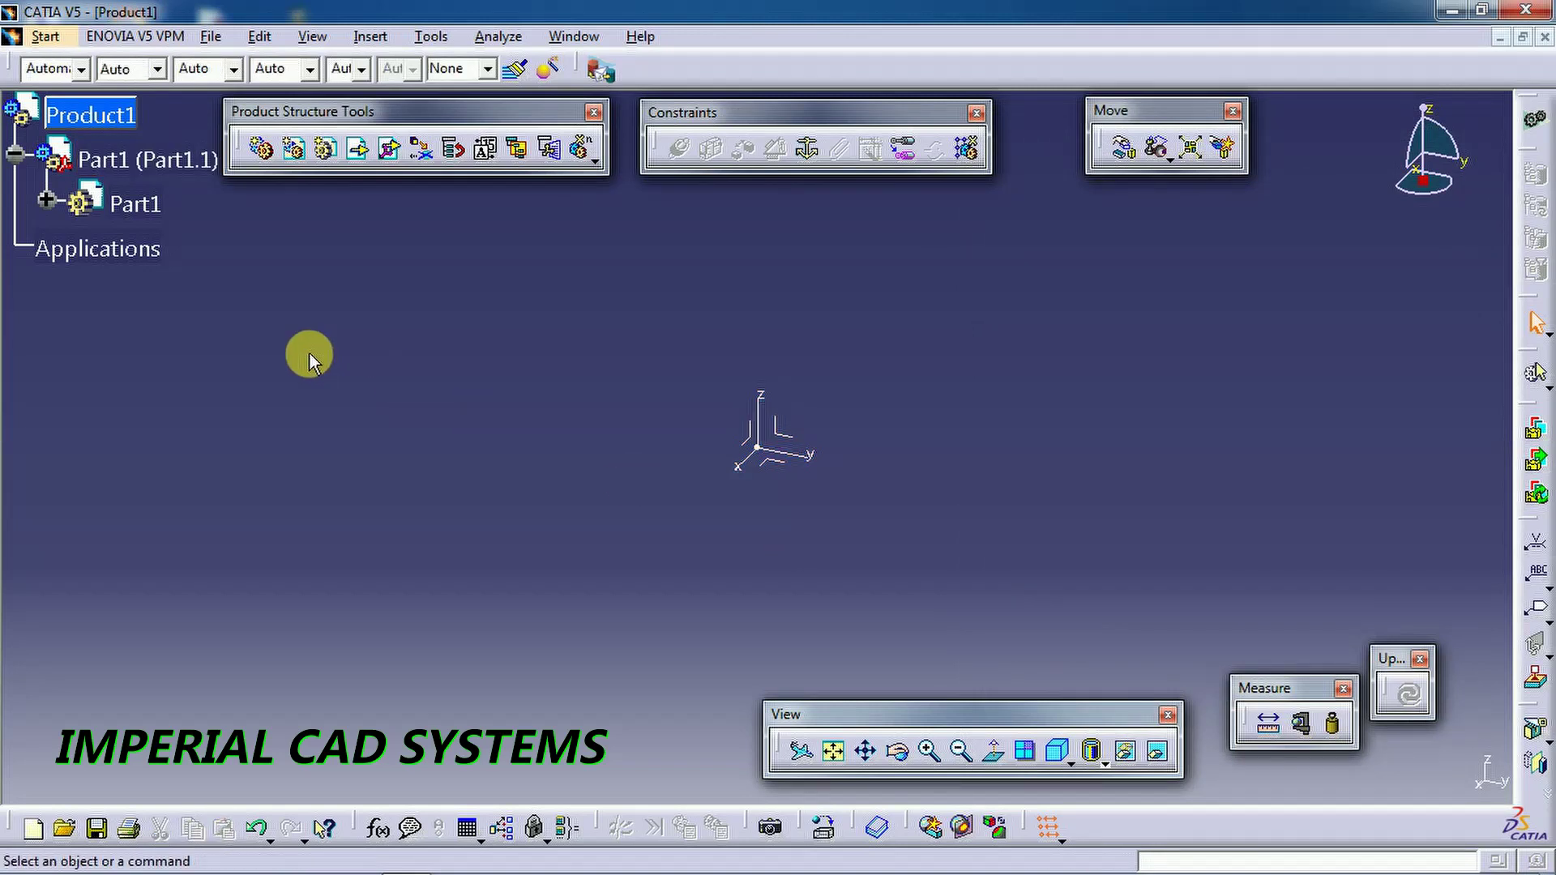
# - Open Part1 for editing in Part Design and define its PartBody as the work object
pyautogui.click(47, 203)
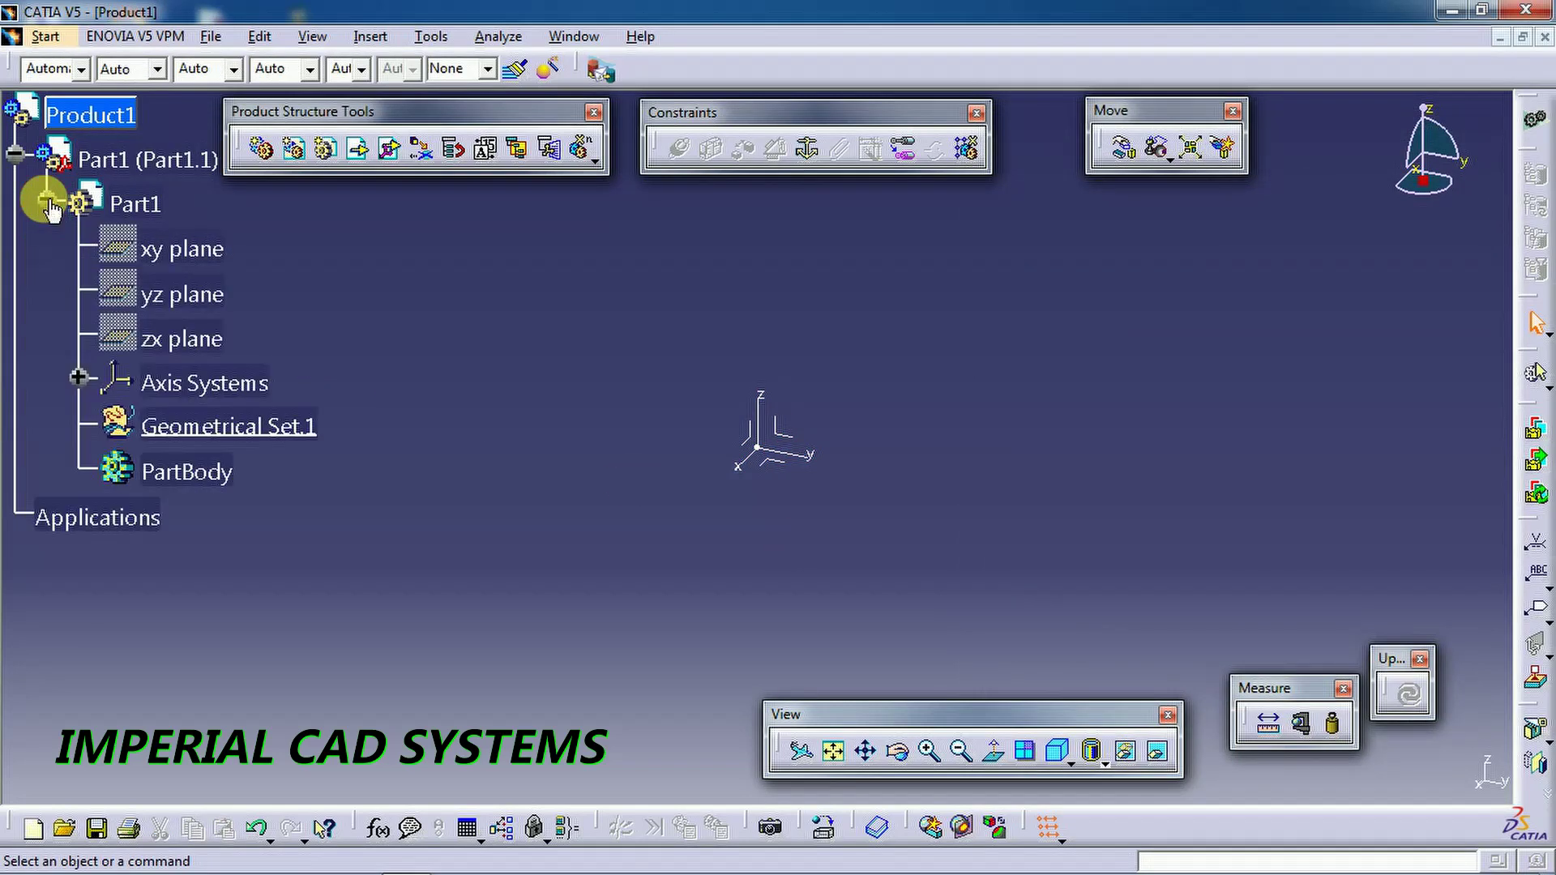
pyautogui.doubleClick(180, 480)
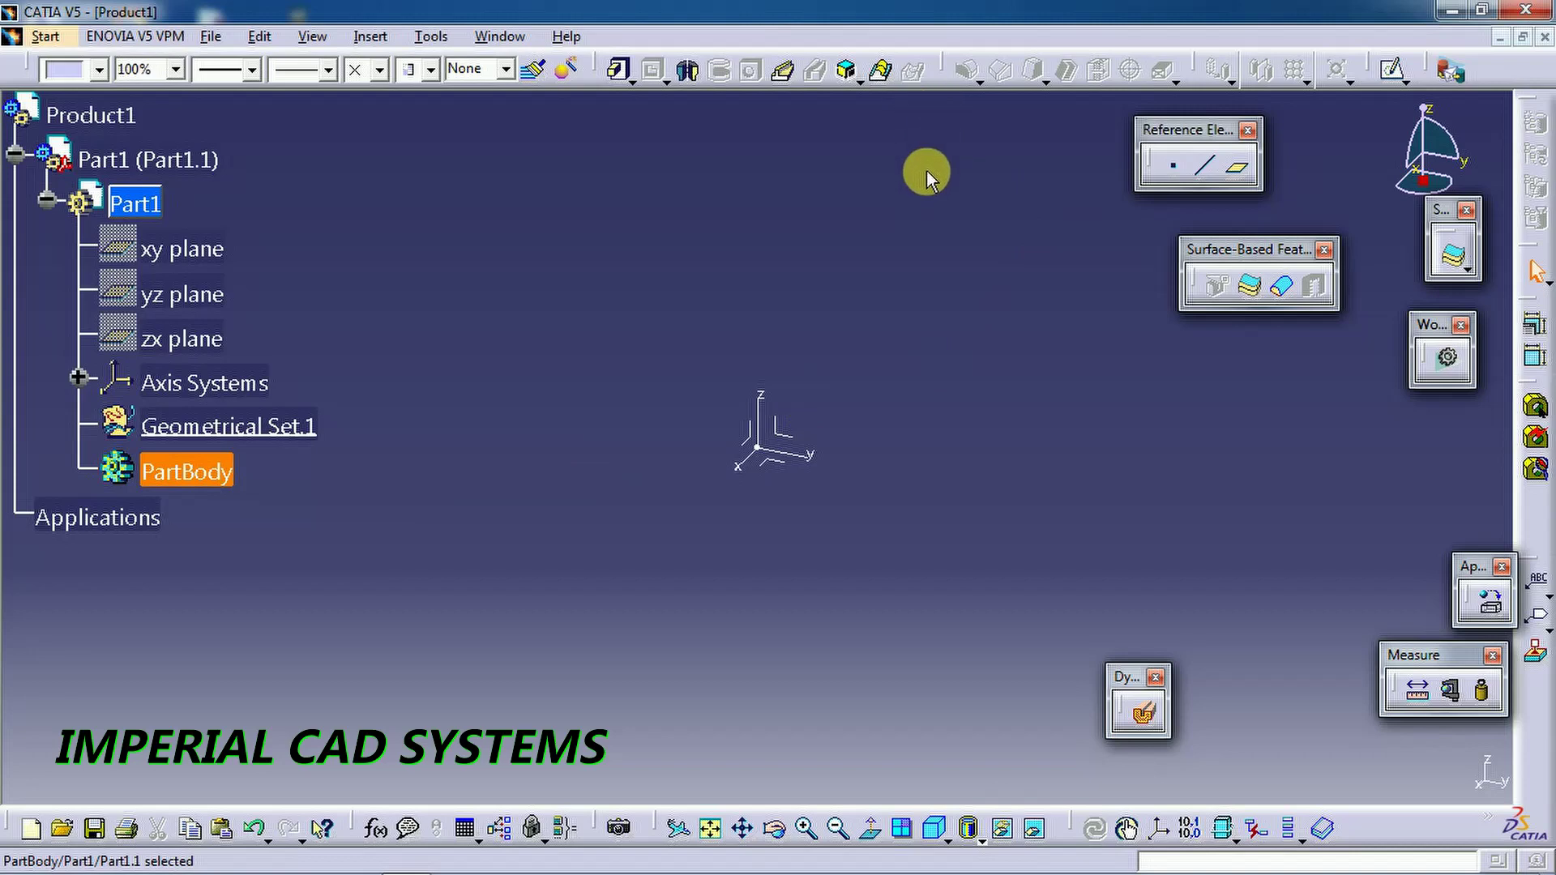
pyautogui.rightClick(231, 472)
pyautogui.click(294, 570)
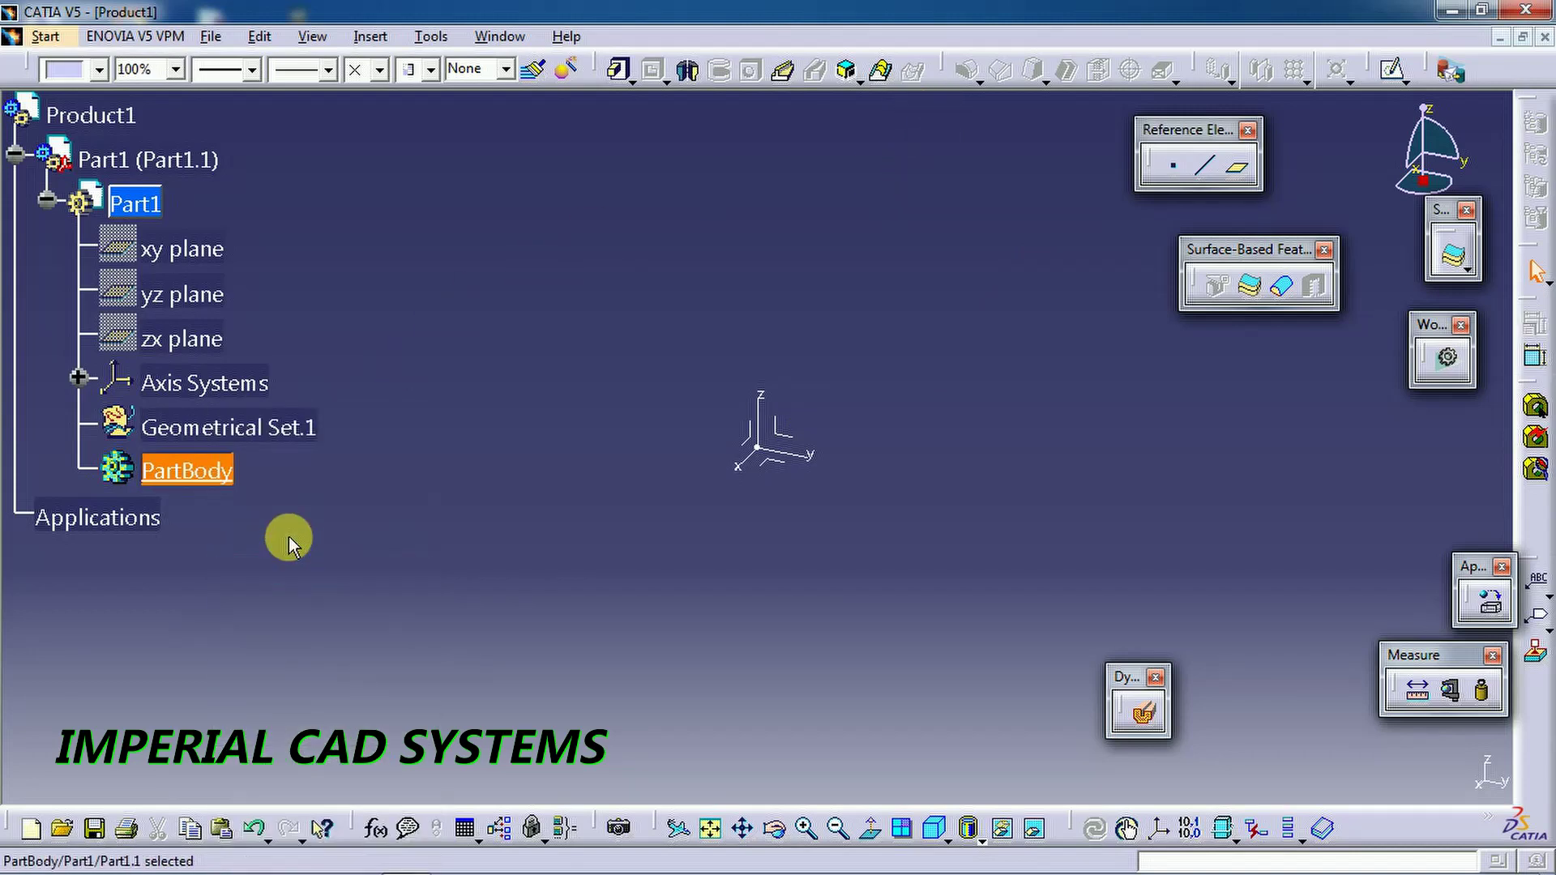
# - Start a sketch on Part1's xy plane and draw a rectangle about 172 by 100 mm around the origin
pyautogui.click(209, 251)
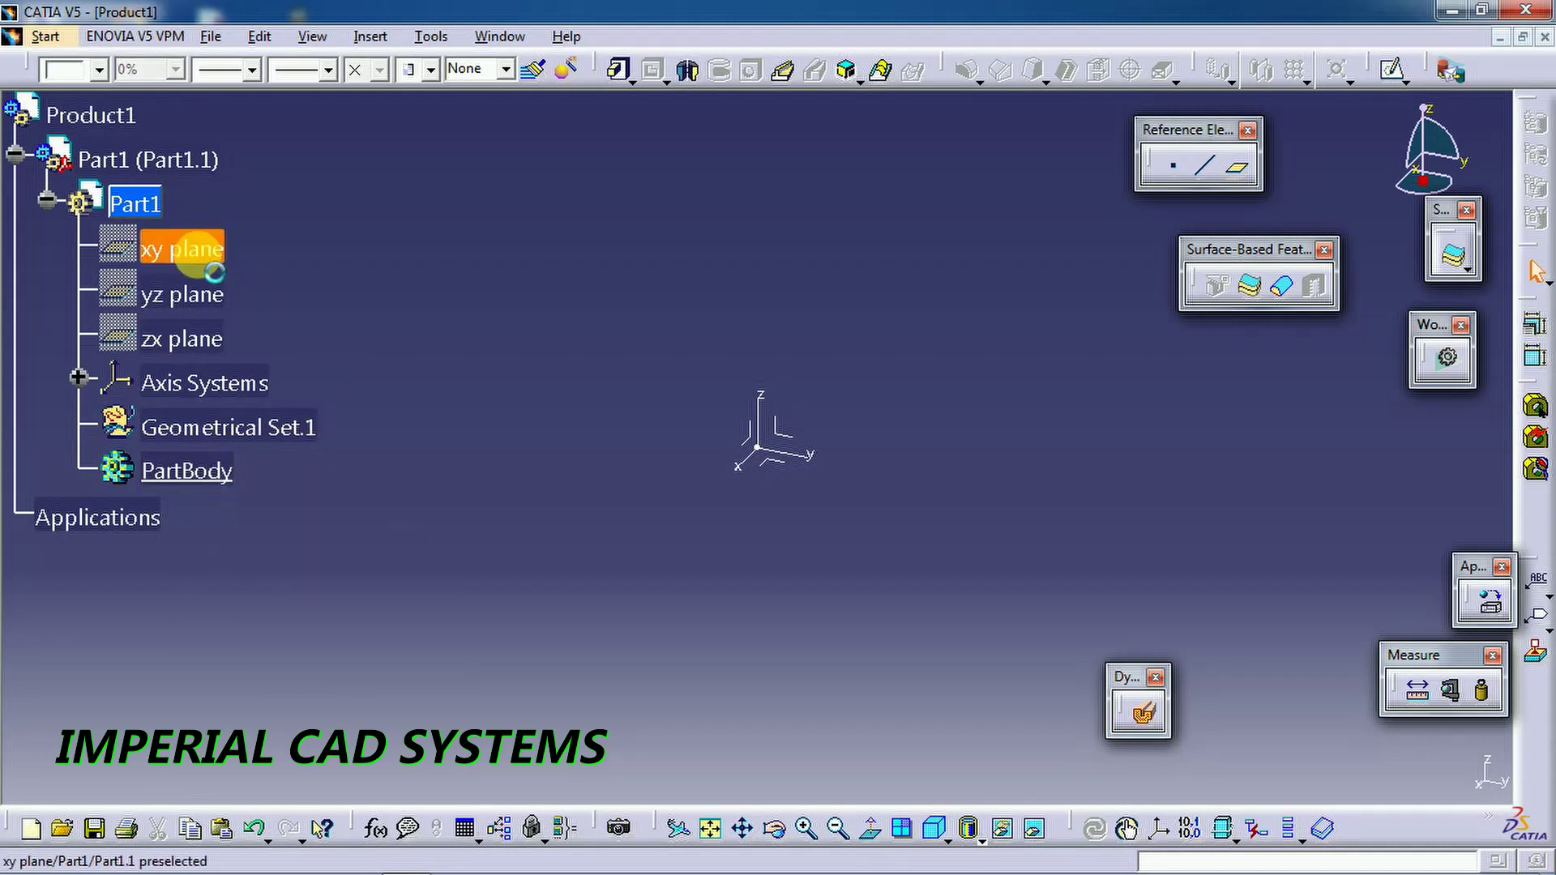
pyautogui.click(1392, 71)
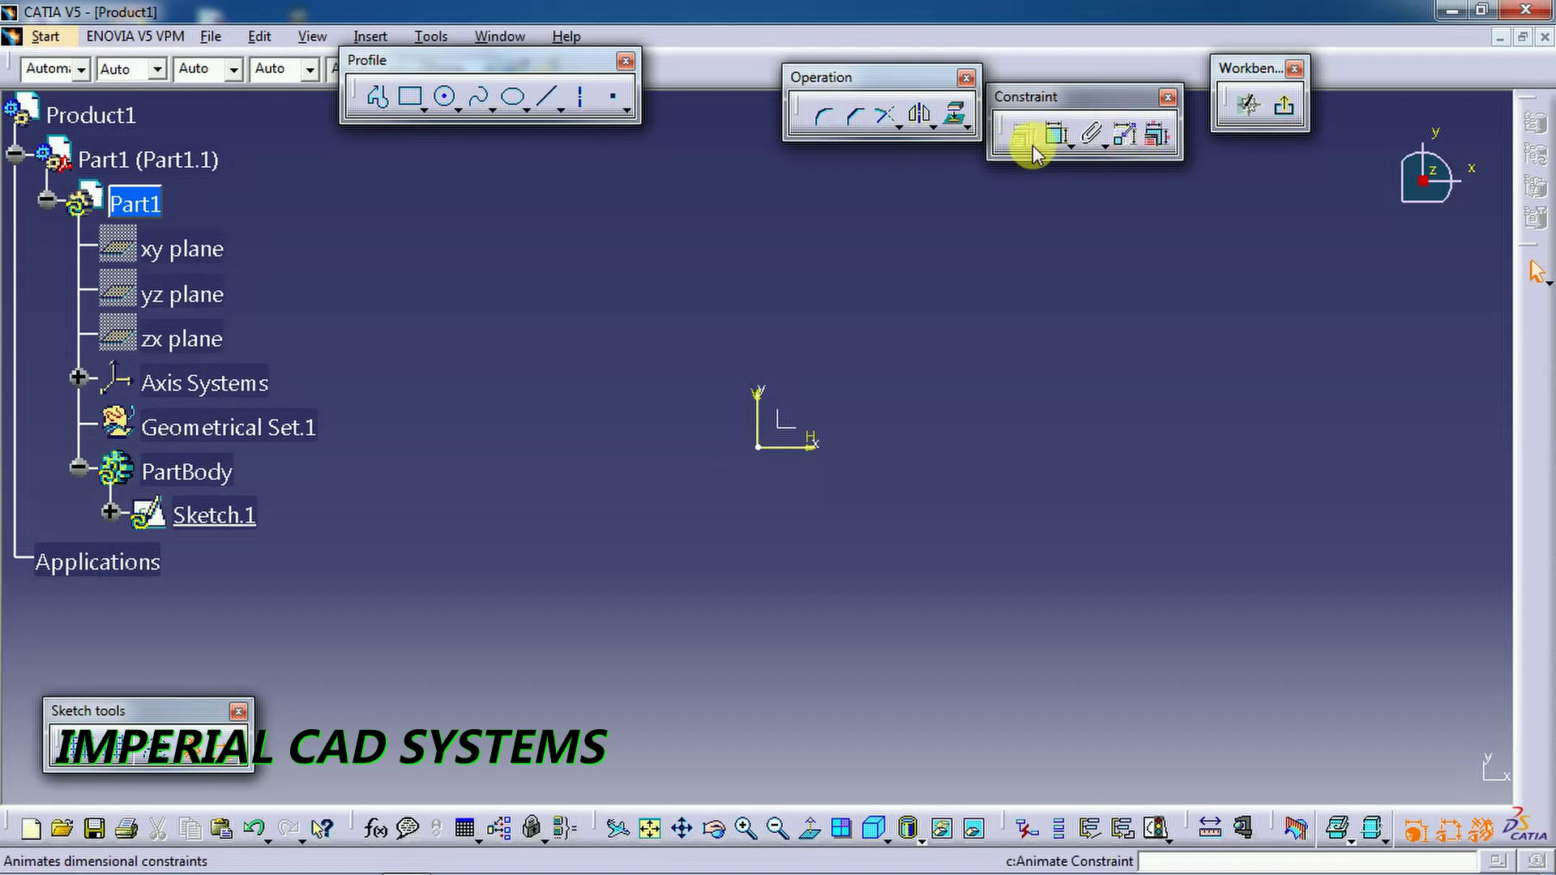
pyautogui.click(413, 99)
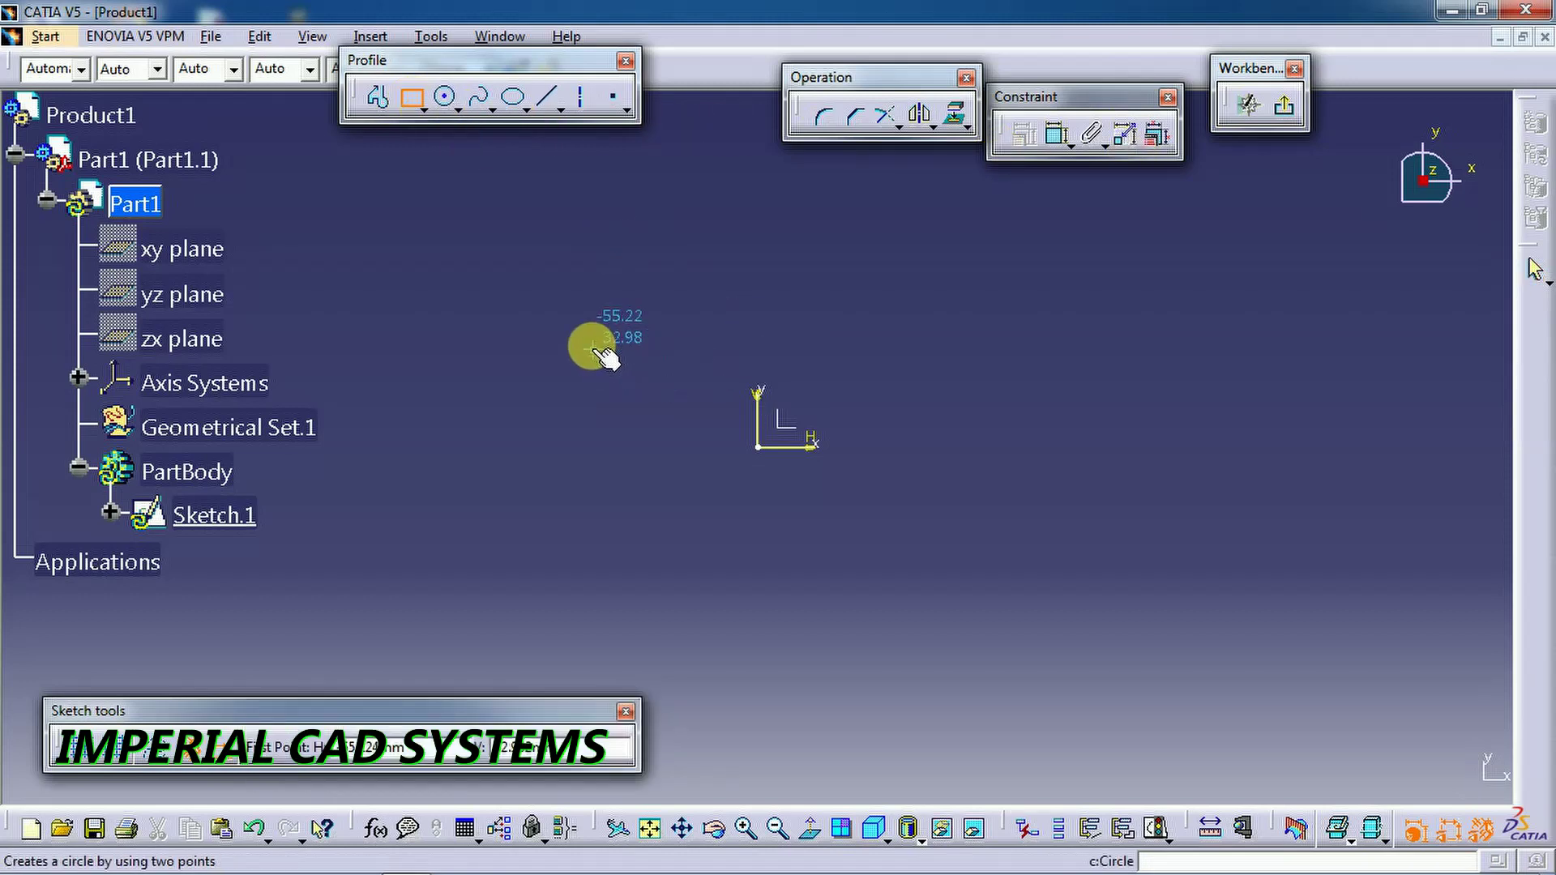
pyautogui.click(557, 320)
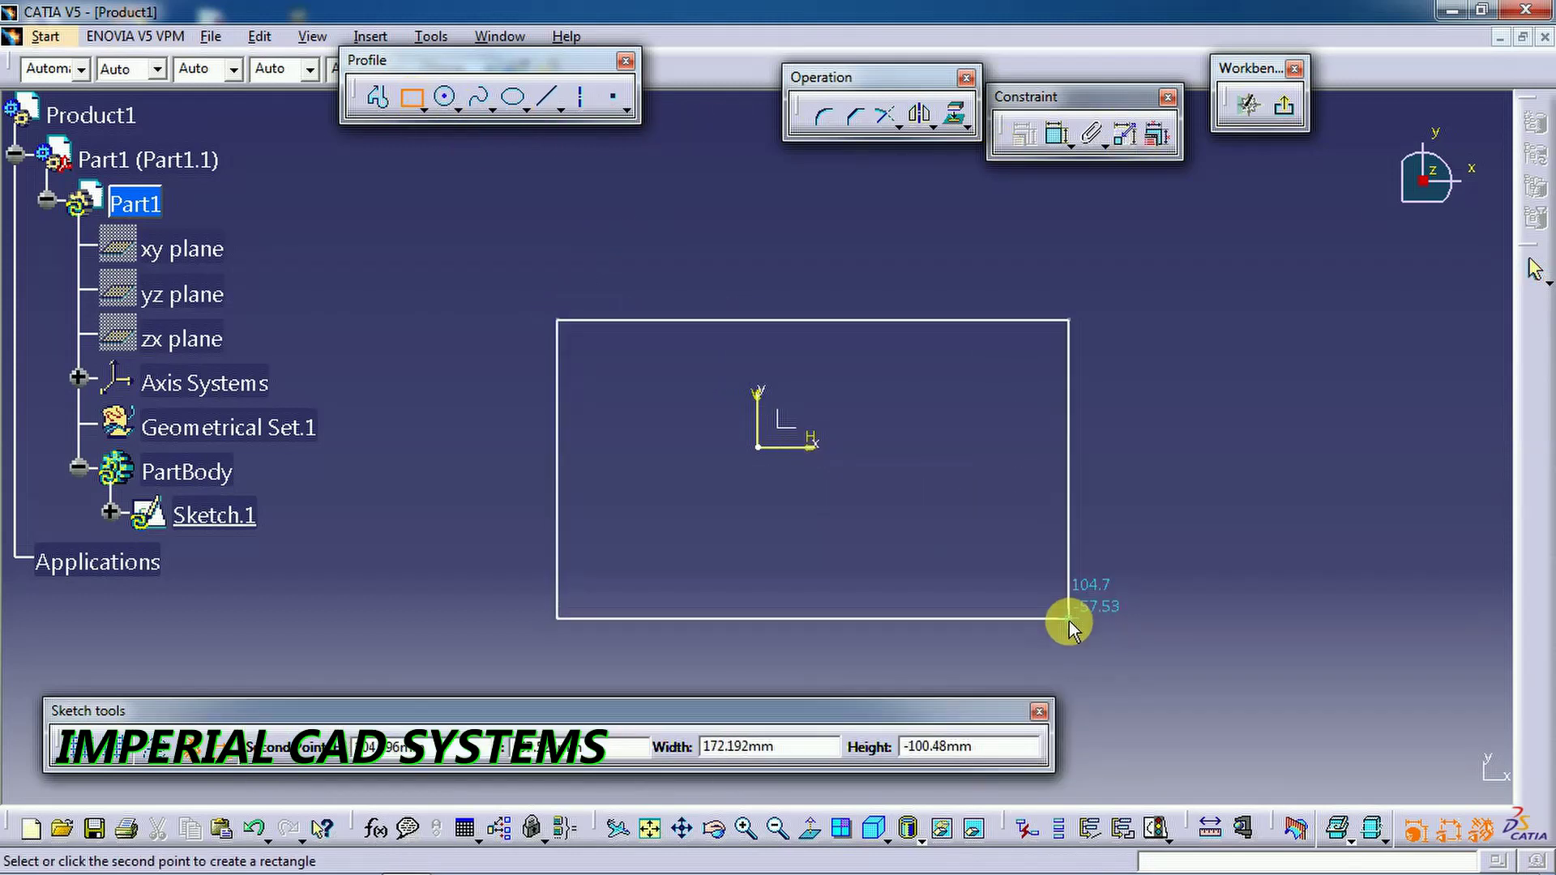
pyautogui.click(1072, 624)
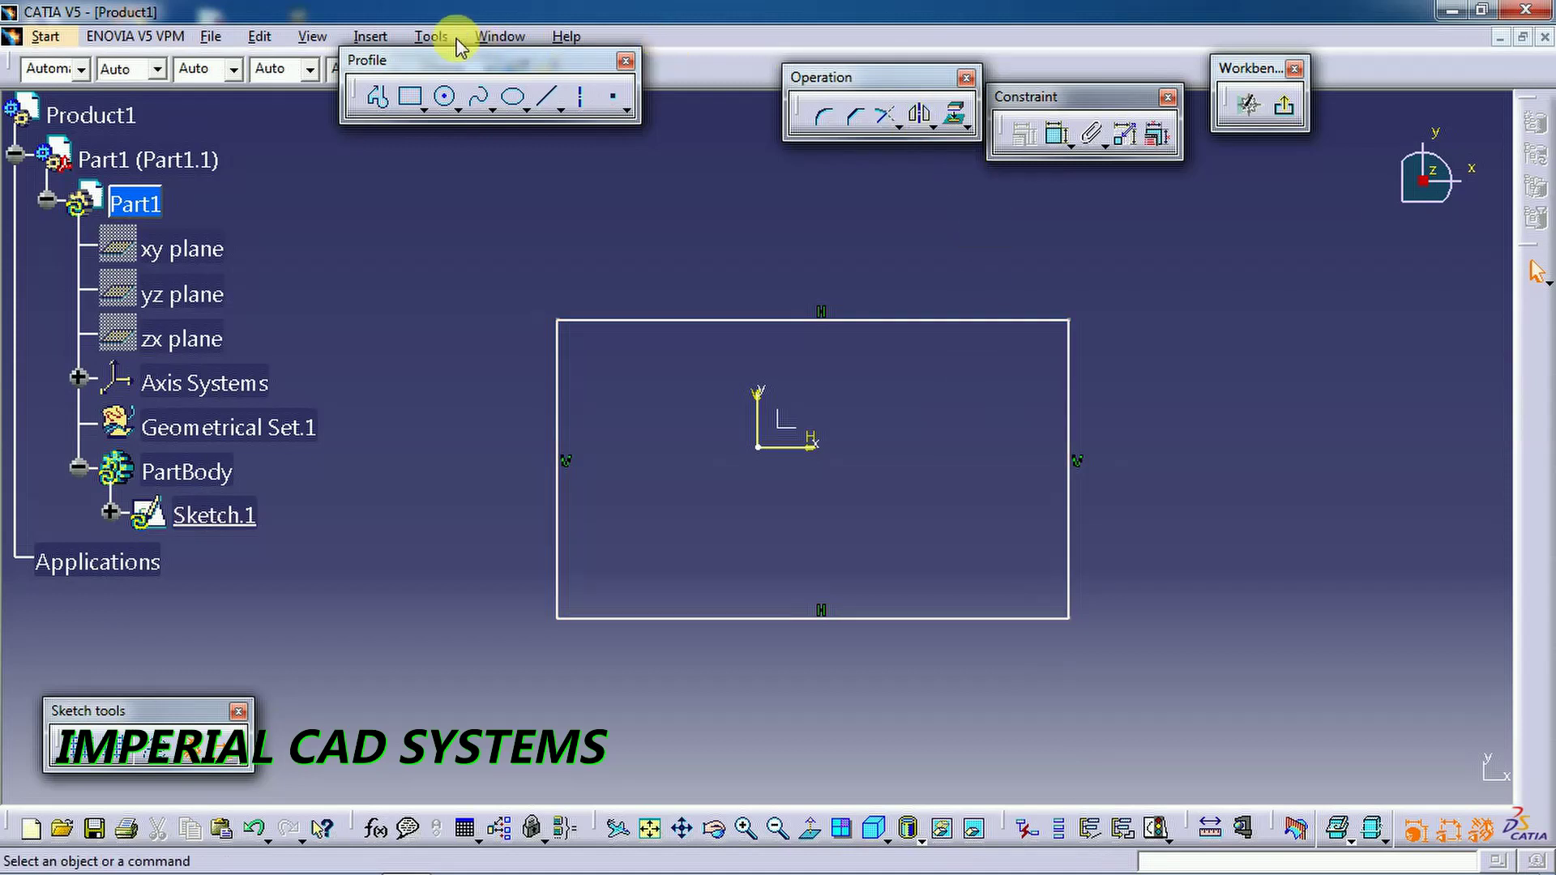
# - Draw a circle with a radius of about 7.7 mm inside the rectangle near its upper-left corner
pyautogui.click(445, 97)
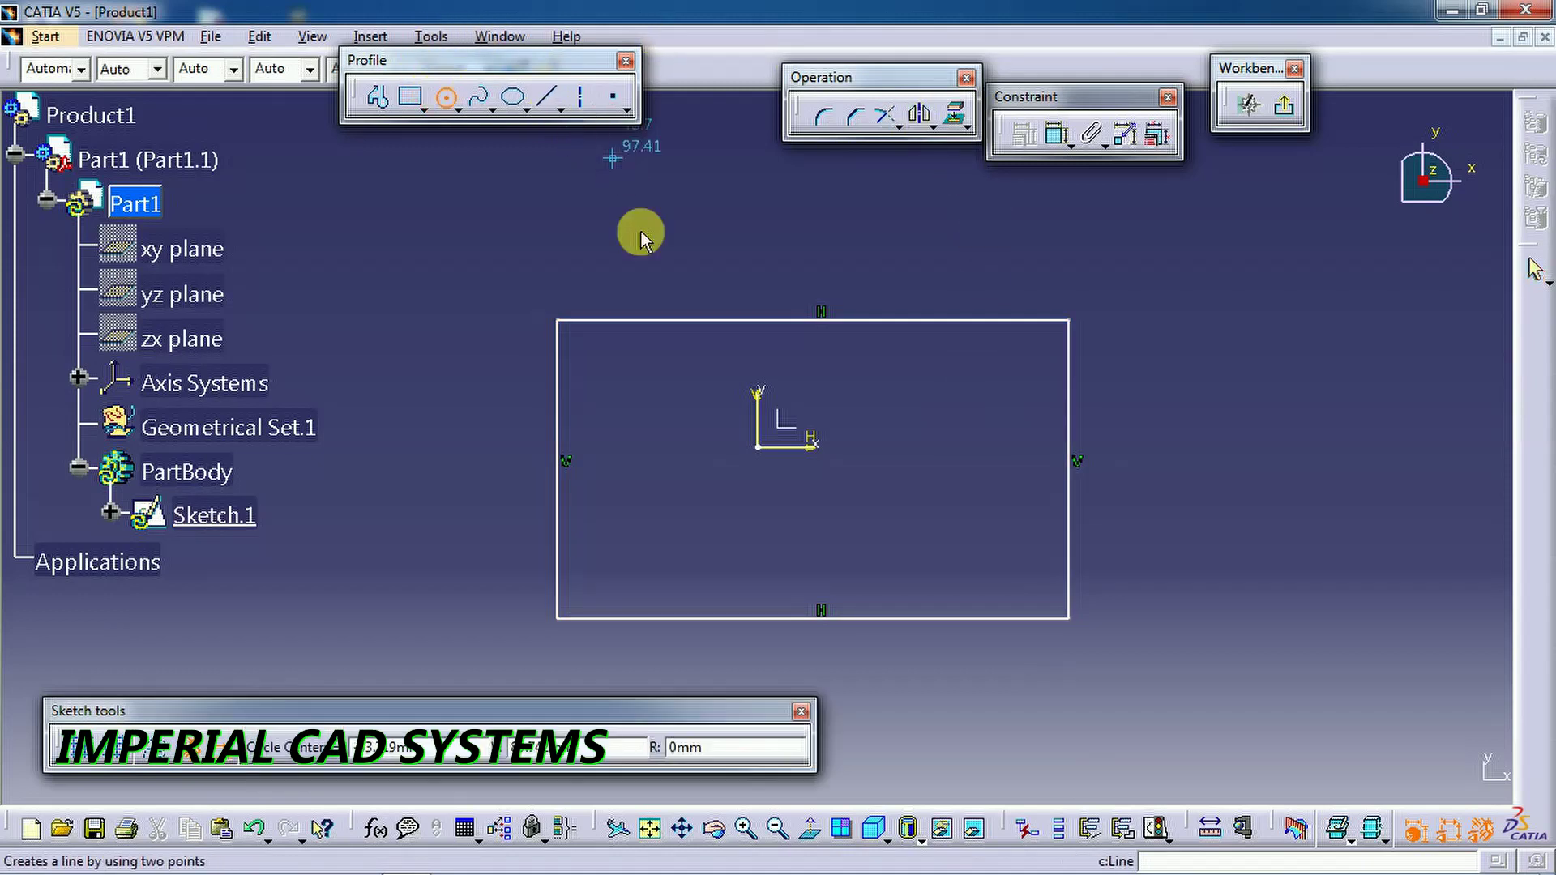
pyautogui.click(604, 377)
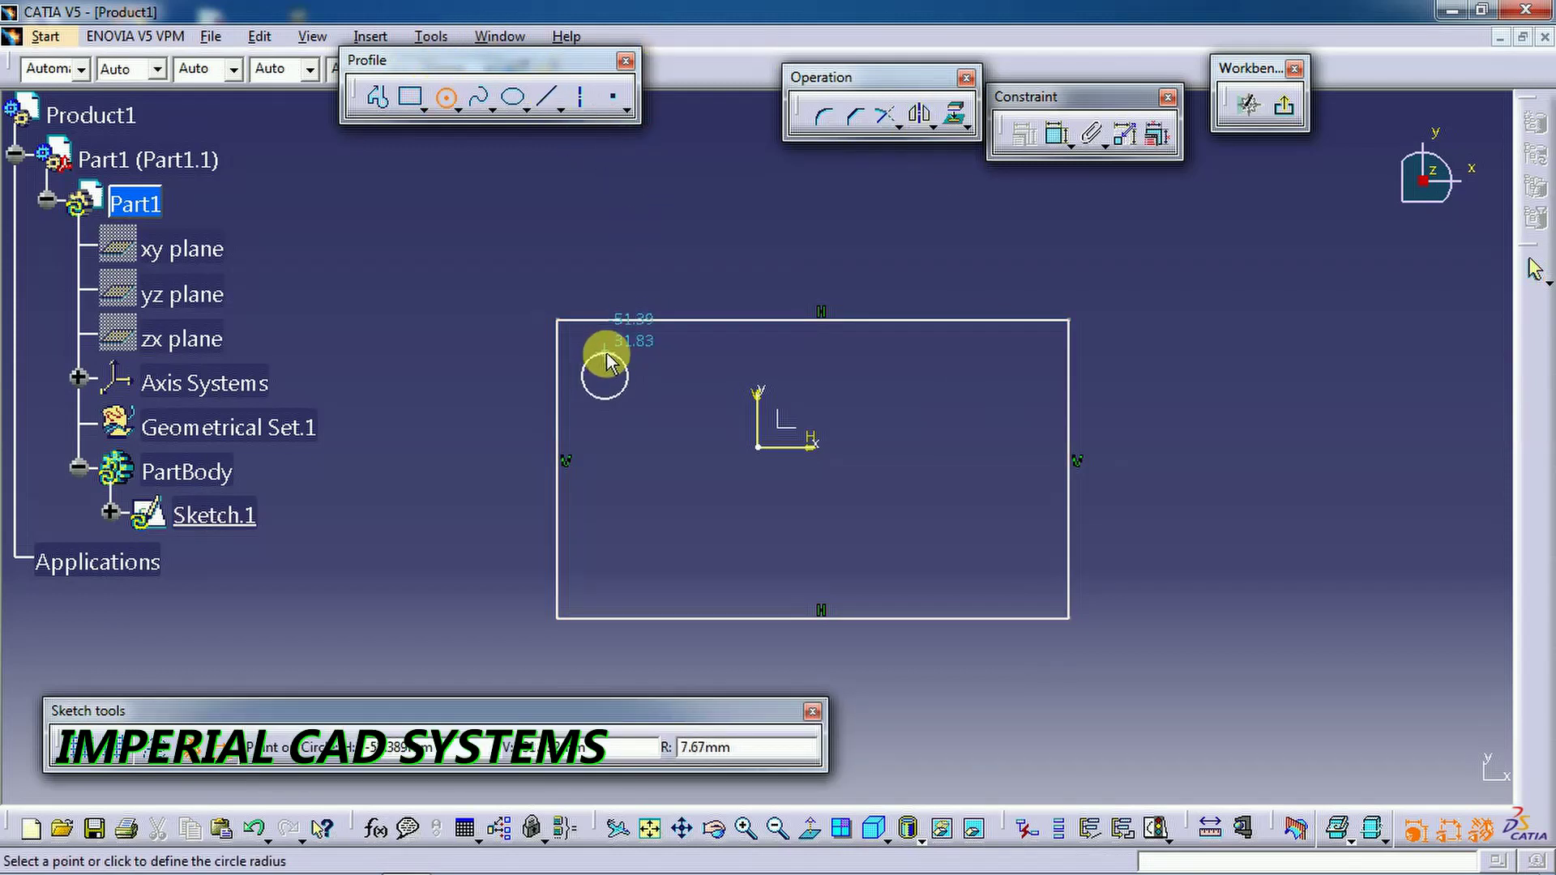
pyautogui.click(606, 352)
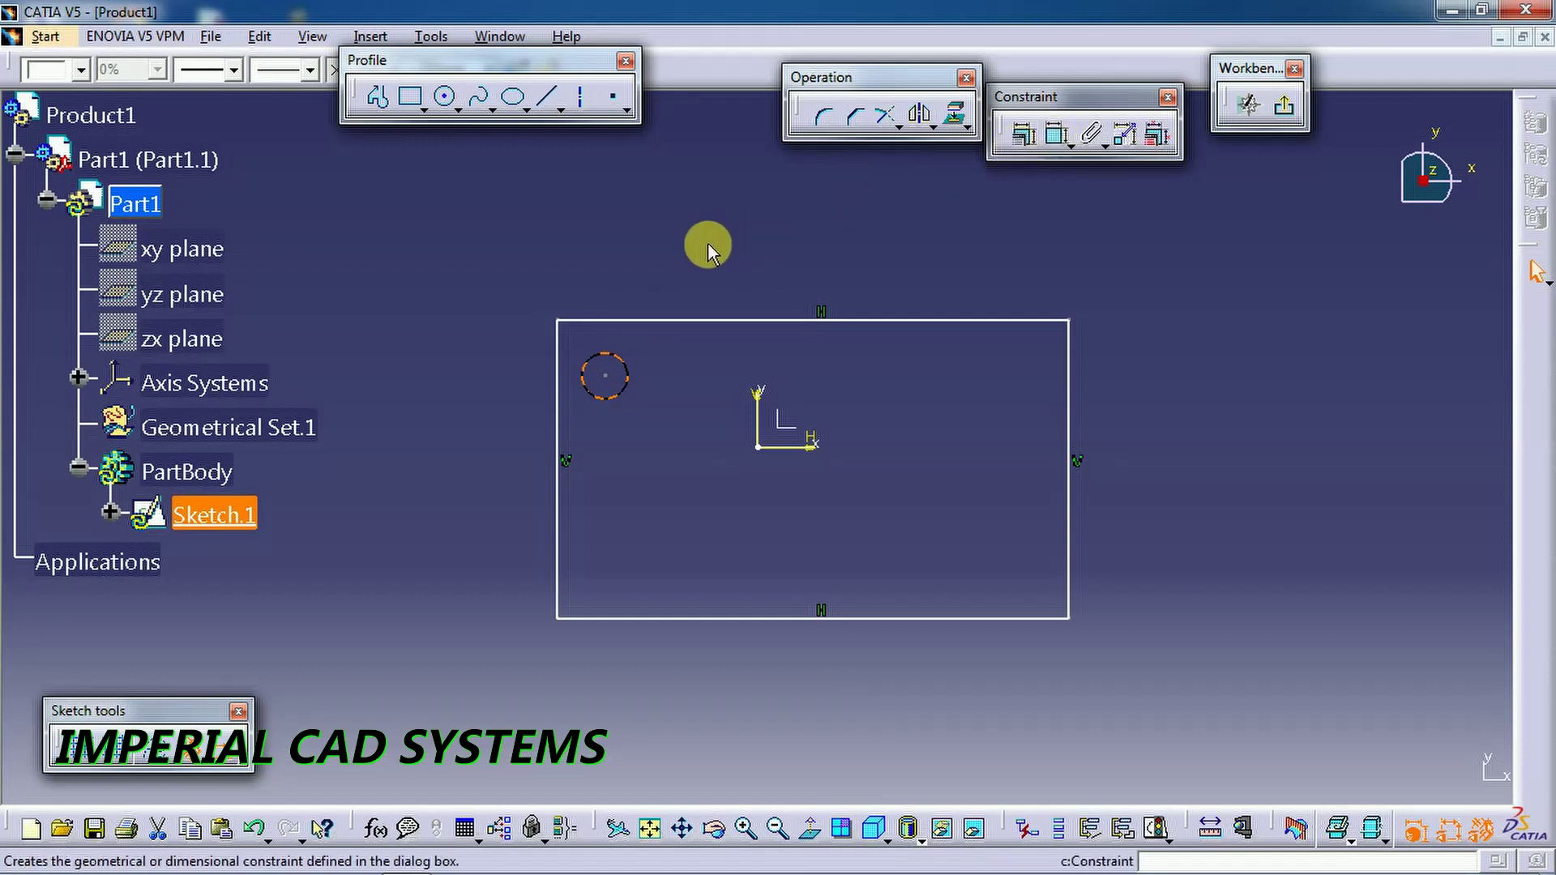
# - Constrain the circle's diameter to 15 mm
pyautogui.click(1055, 138)
pyautogui.click(604, 354)
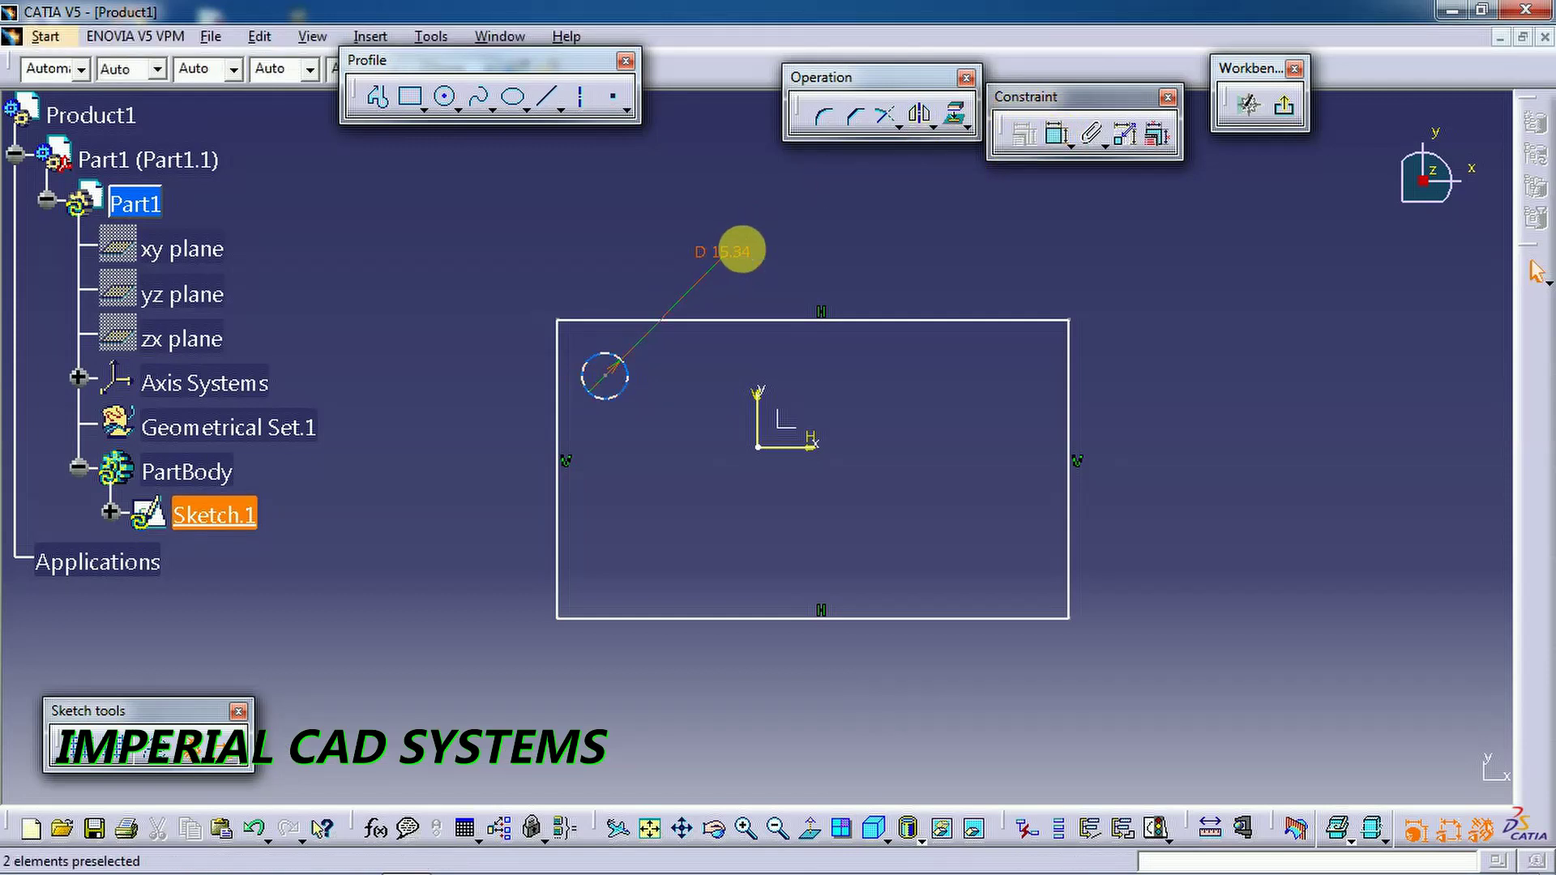
pyautogui.click(740, 245)
pyautogui.doubleClick(752, 255)
pyautogui.write('15')
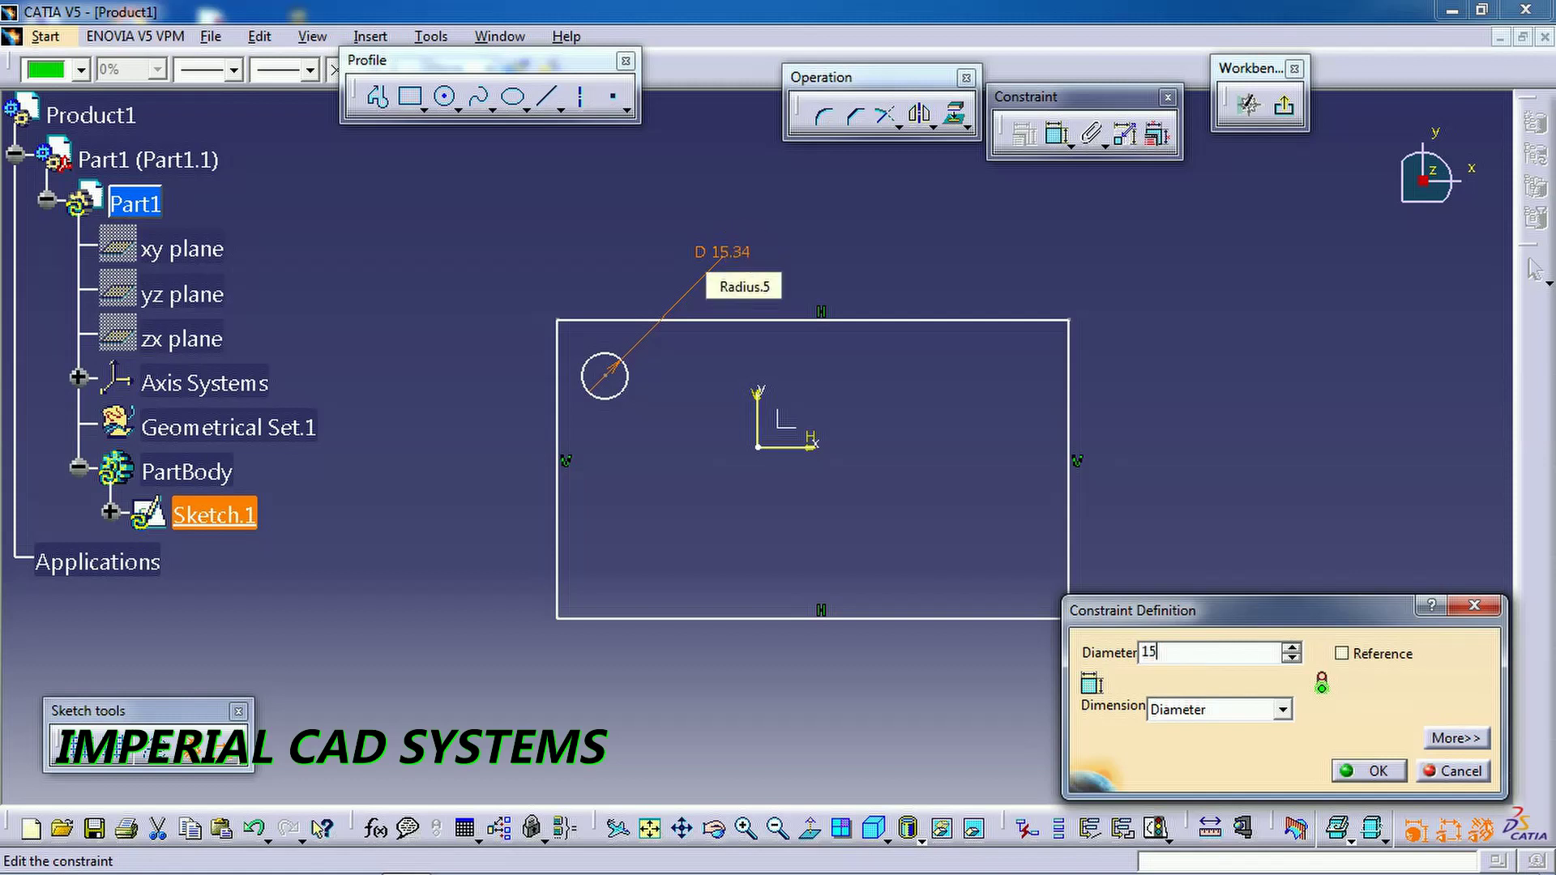
pyautogui.press('Return')
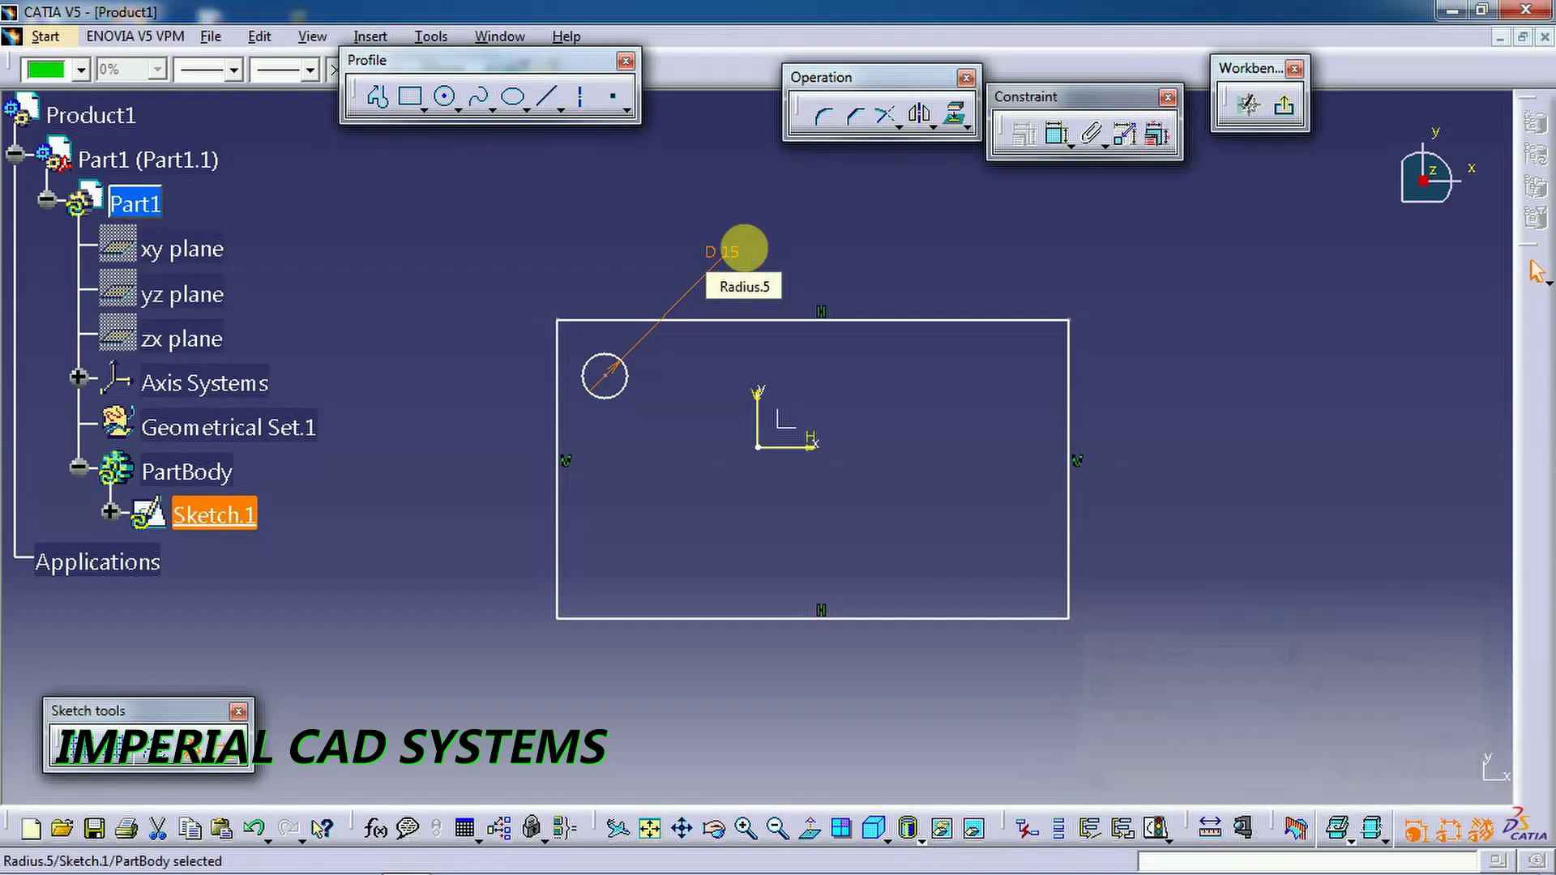
# - Constrain the circle's centre to 25 mm from the rectangle's left edge
pyautogui.click(1055, 137)
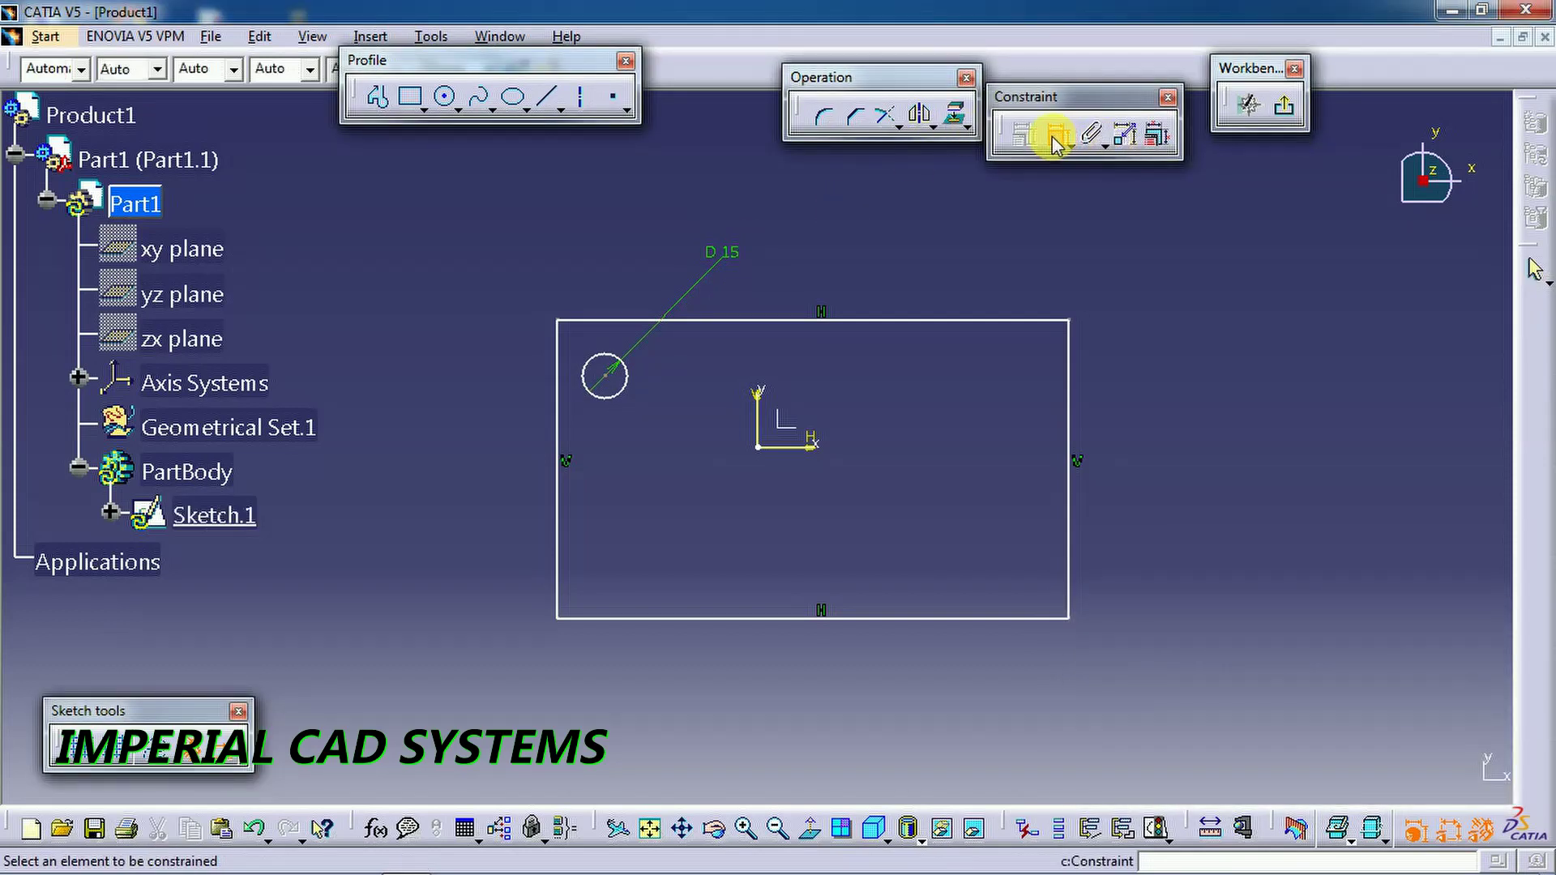
pyautogui.click(559, 376)
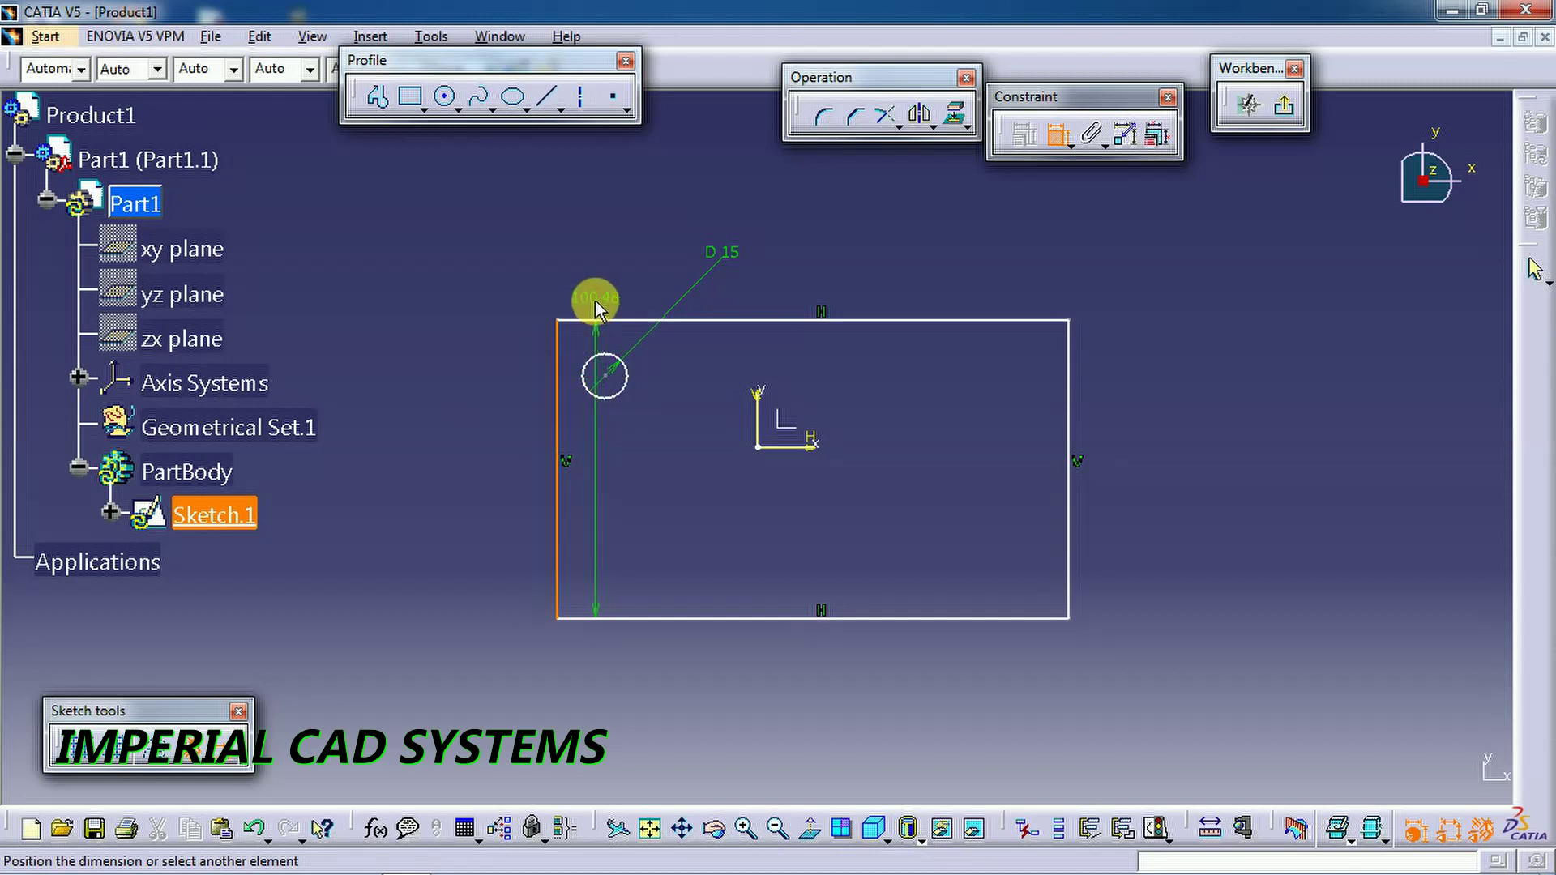
pyautogui.click(604, 374)
pyautogui.click(564, 248)
pyautogui.doubleClick(565, 245)
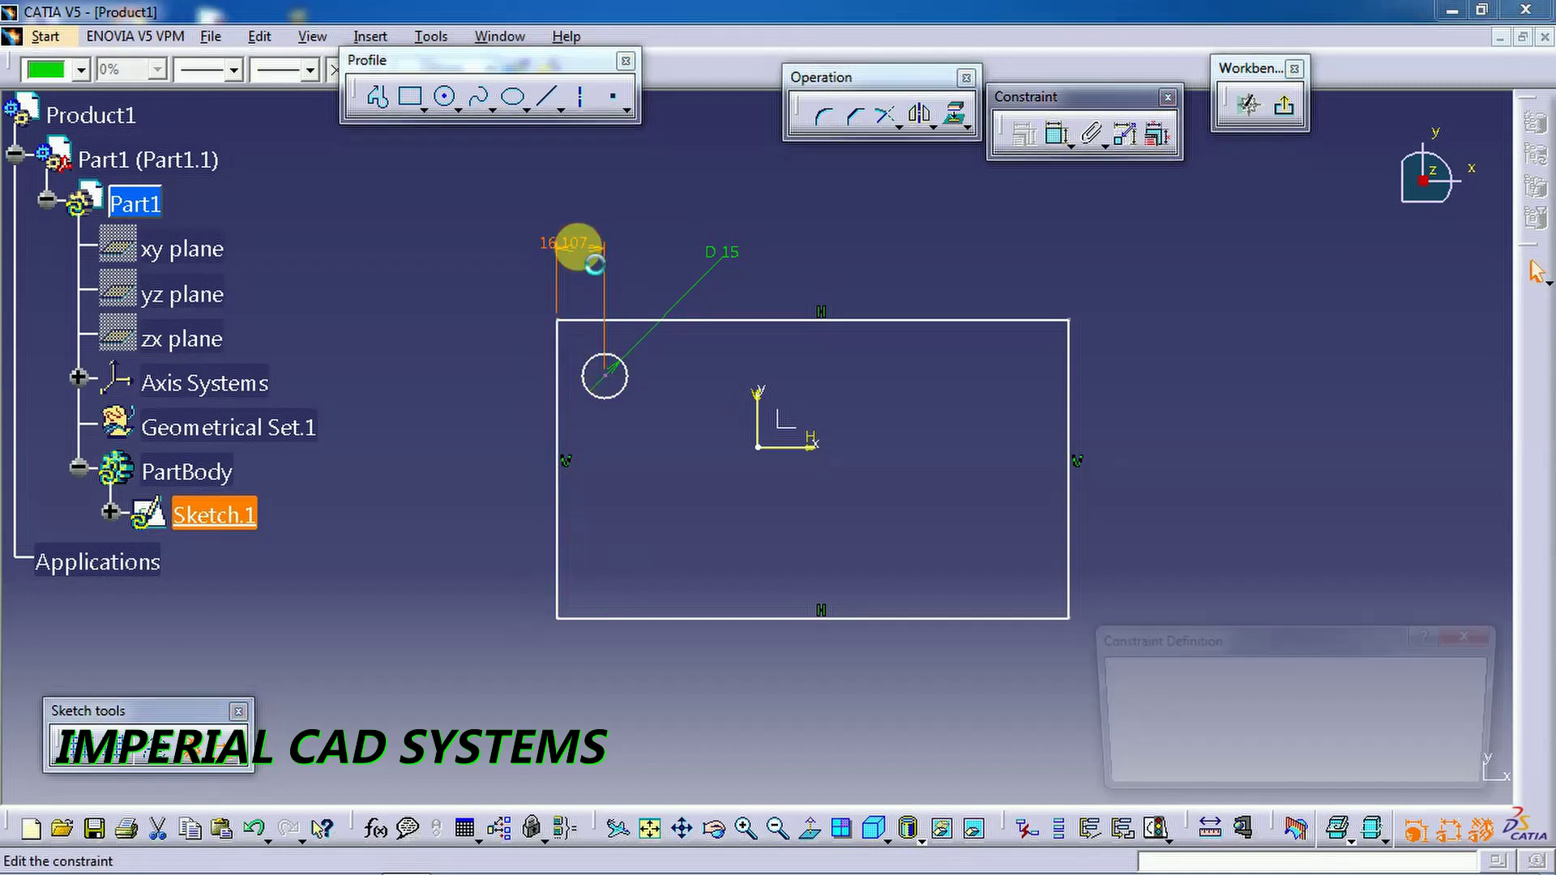
pyautogui.write('25')
pyautogui.press('Return')
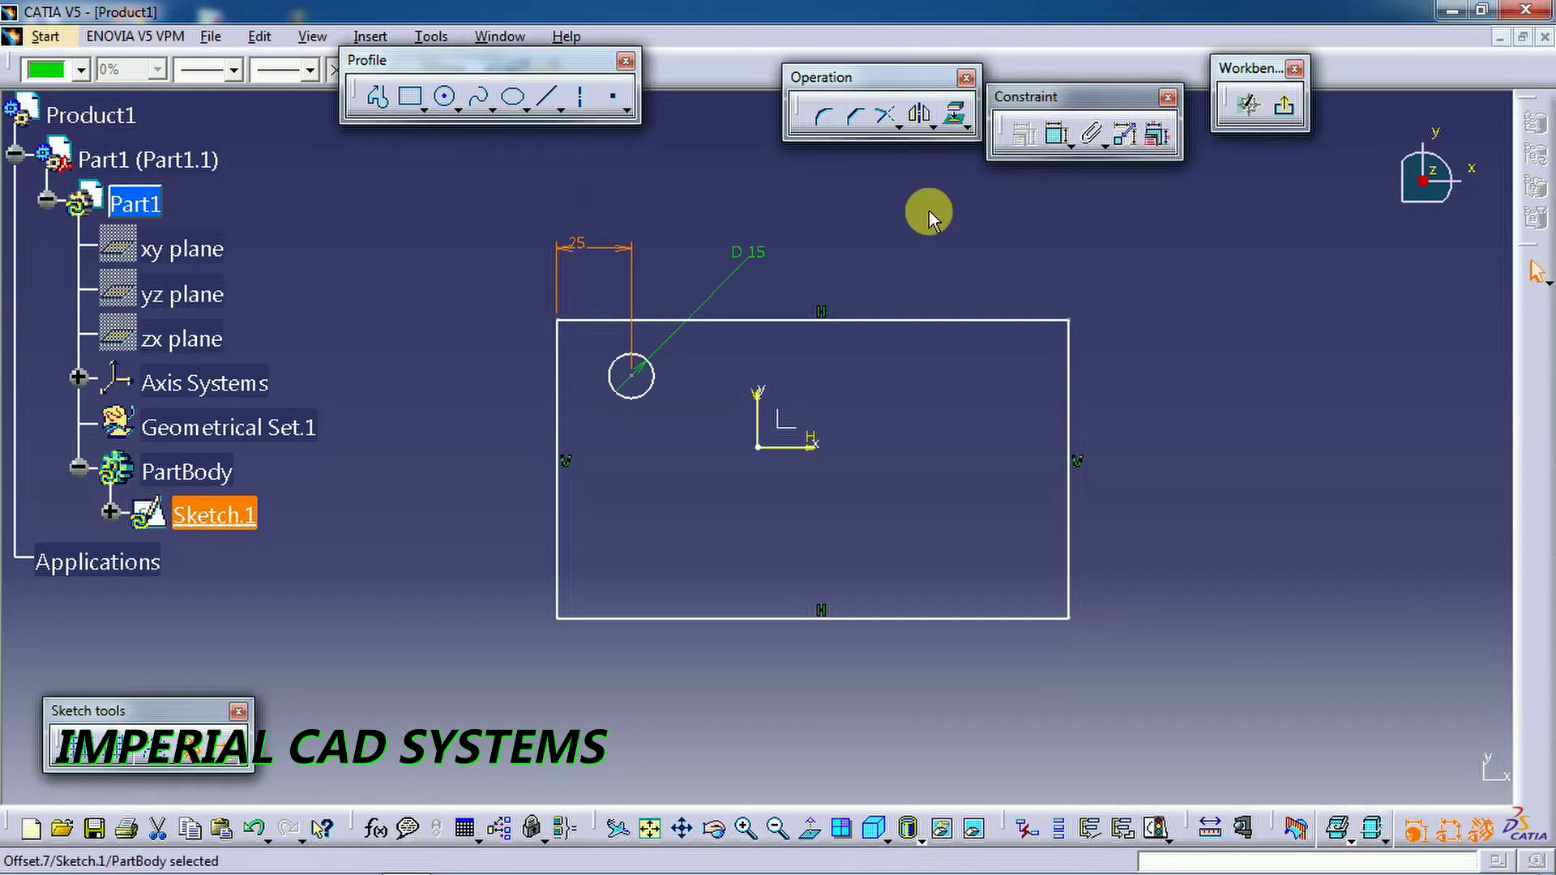
# - Constrain the circle's centre to 25 mm from the rectangle's upper edge
pyautogui.click(1054, 134)
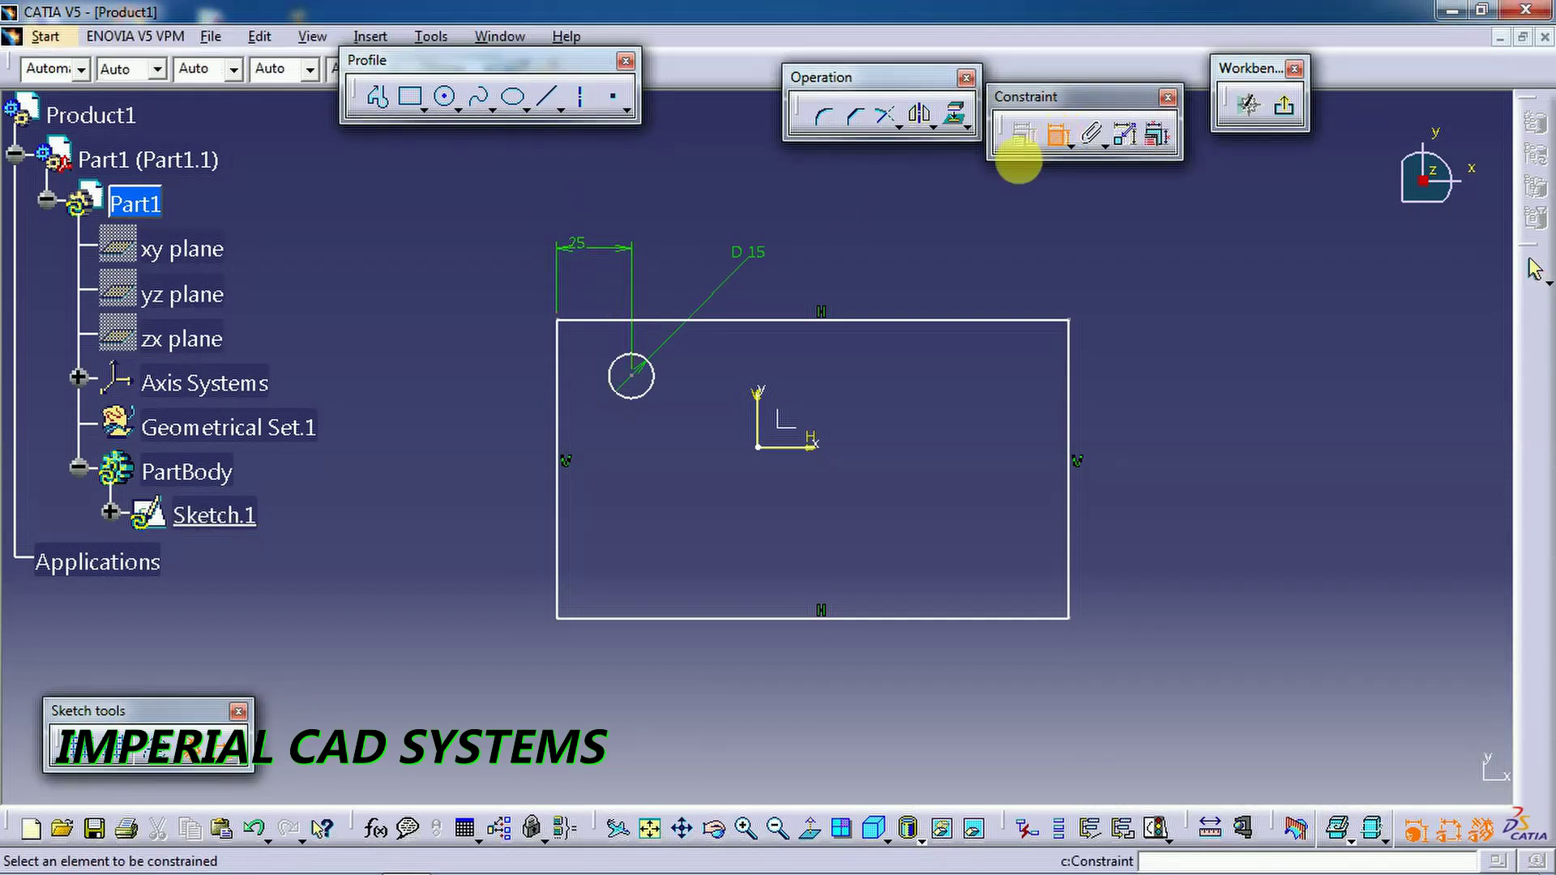
pyautogui.click(712, 321)
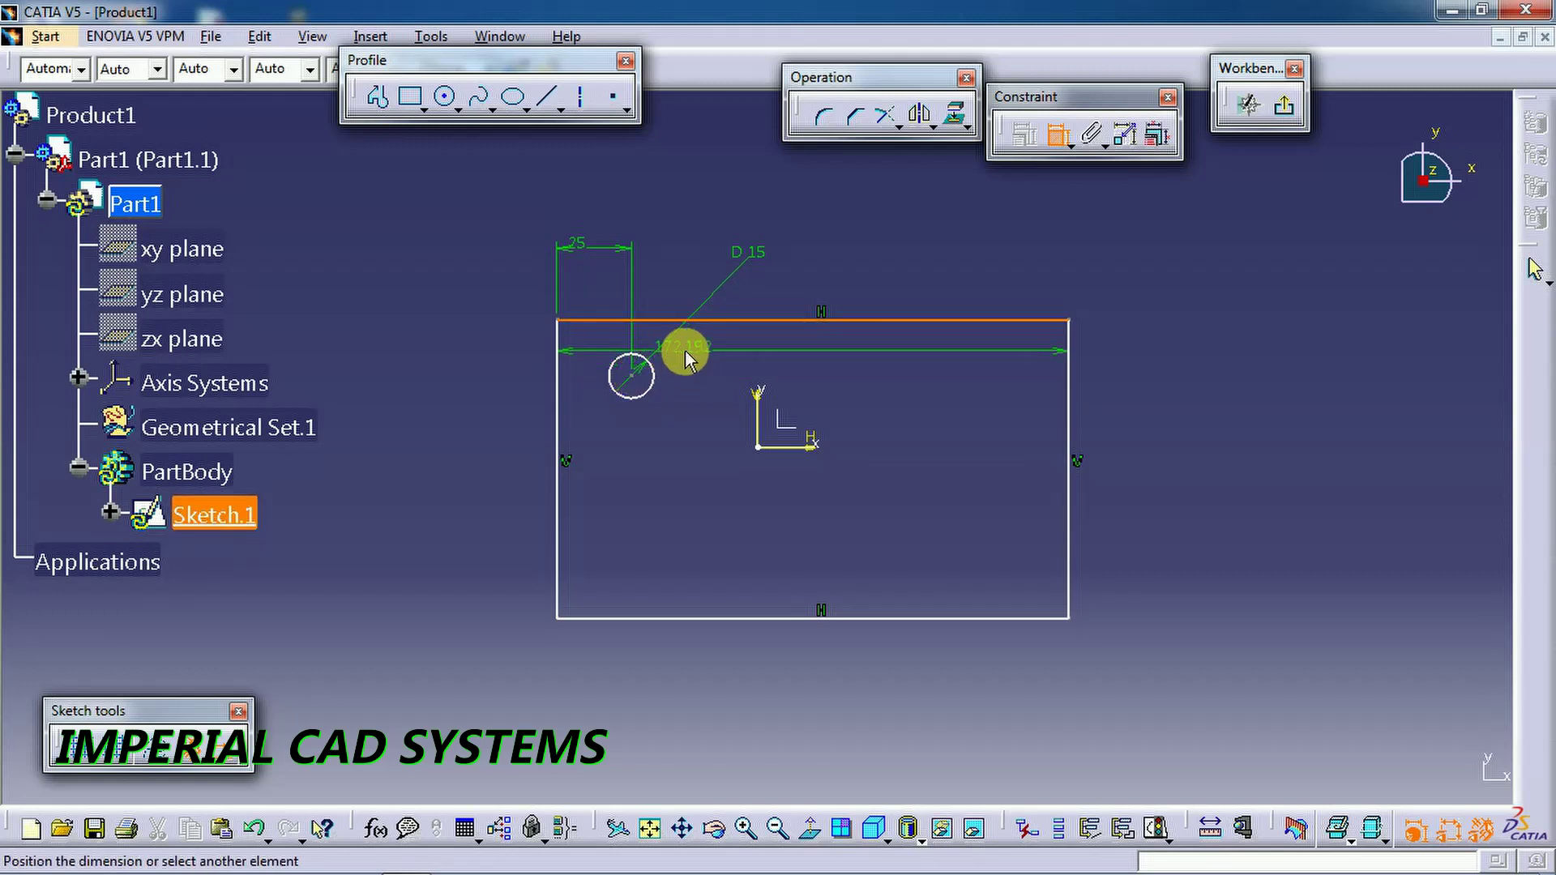
pyautogui.click(634, 381)
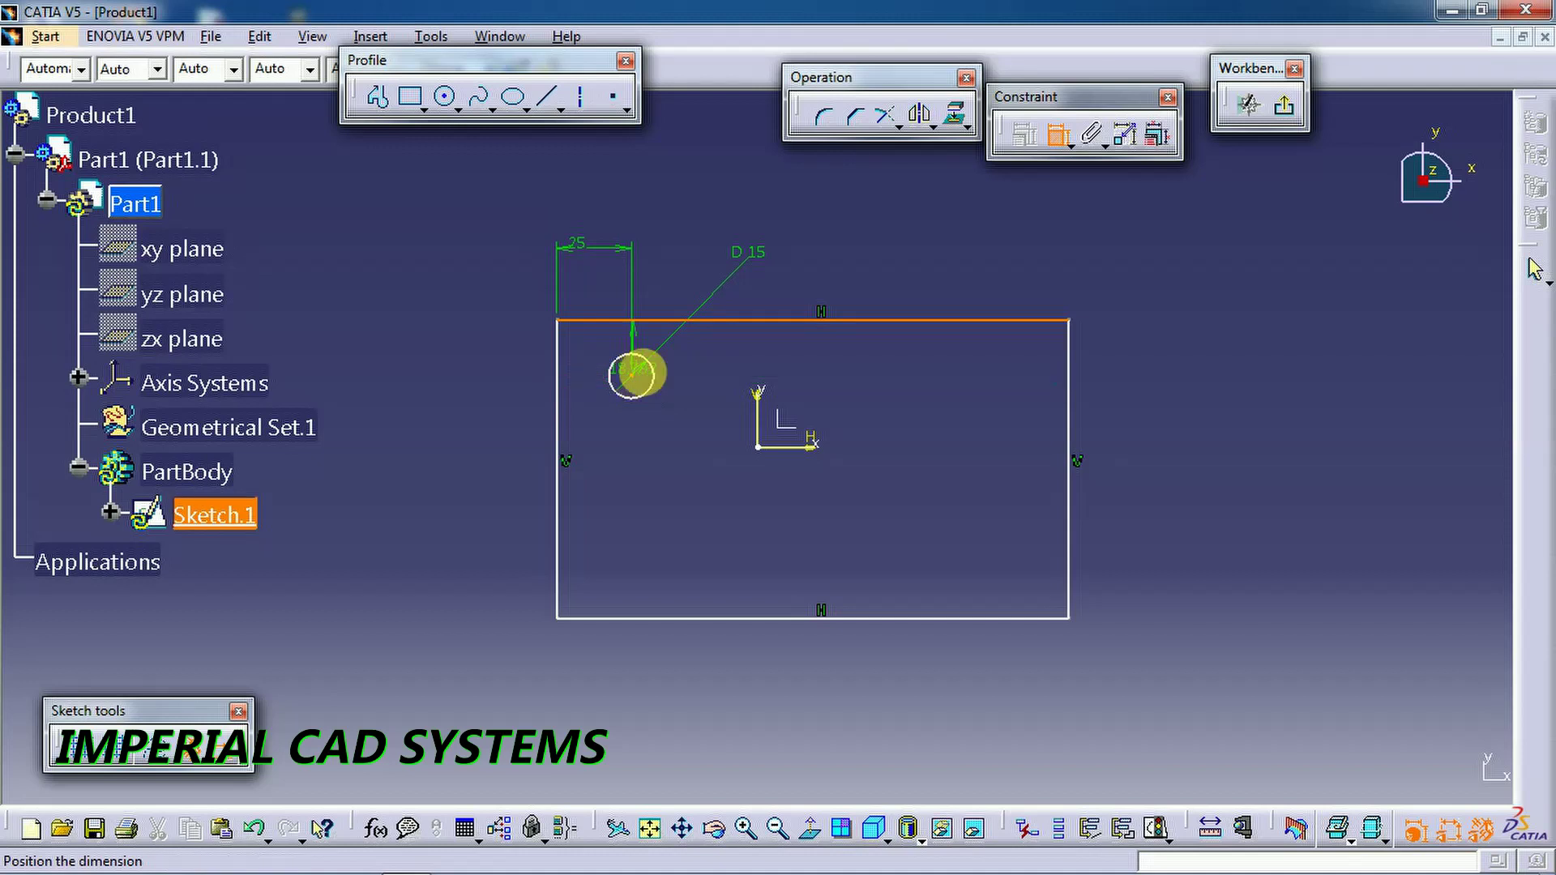
pyautogui.doubleClick(733, 346)
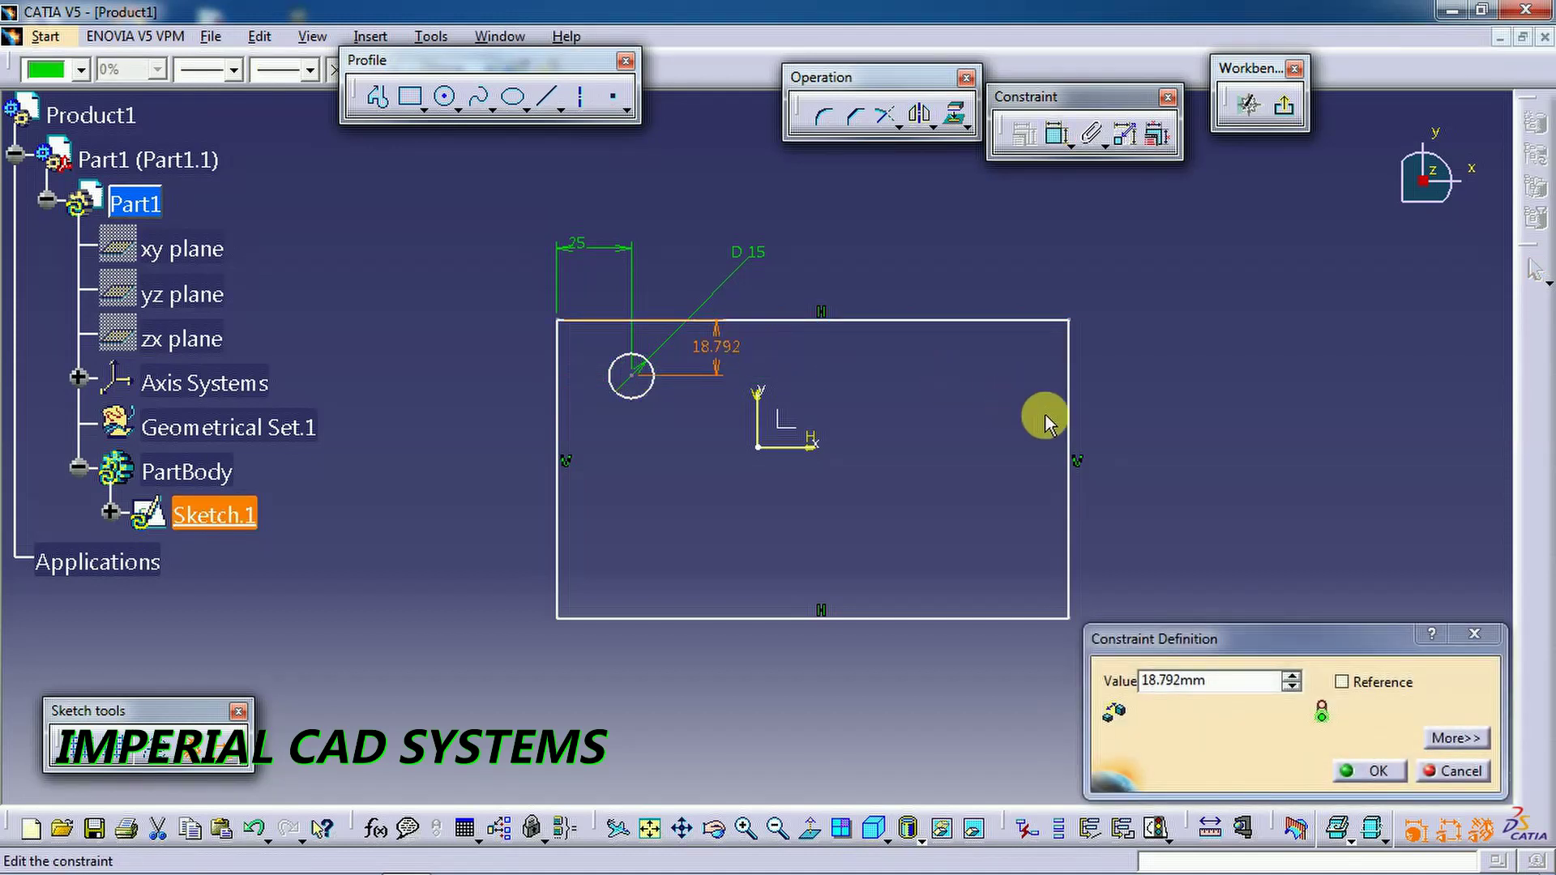
pyautogui.doubleClick(1190, 681)
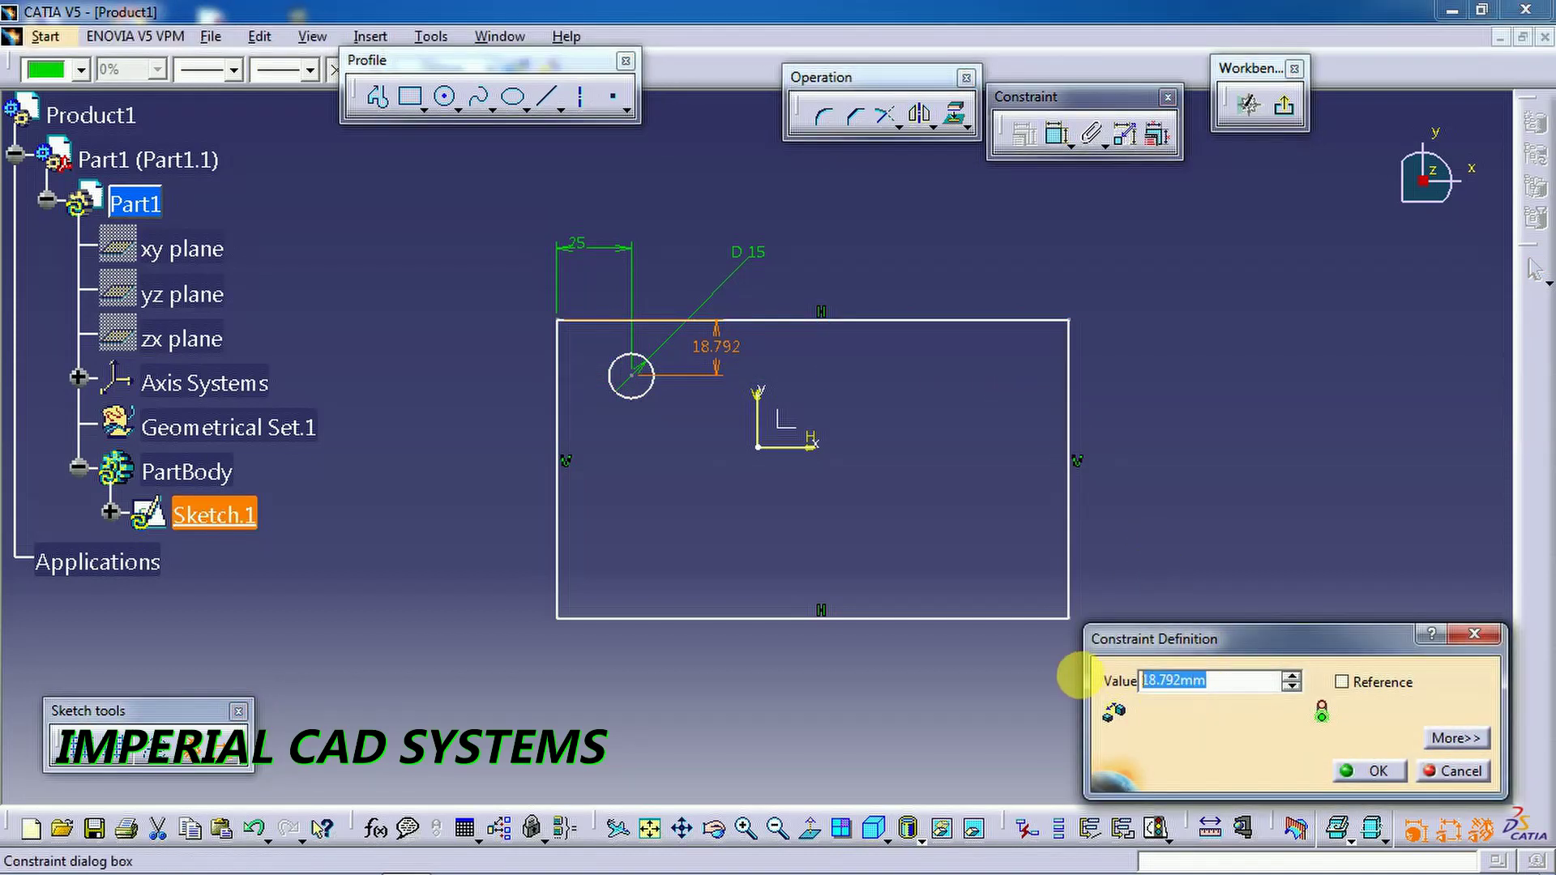
pyautogui.write('25')
pyautogui.press('Return')
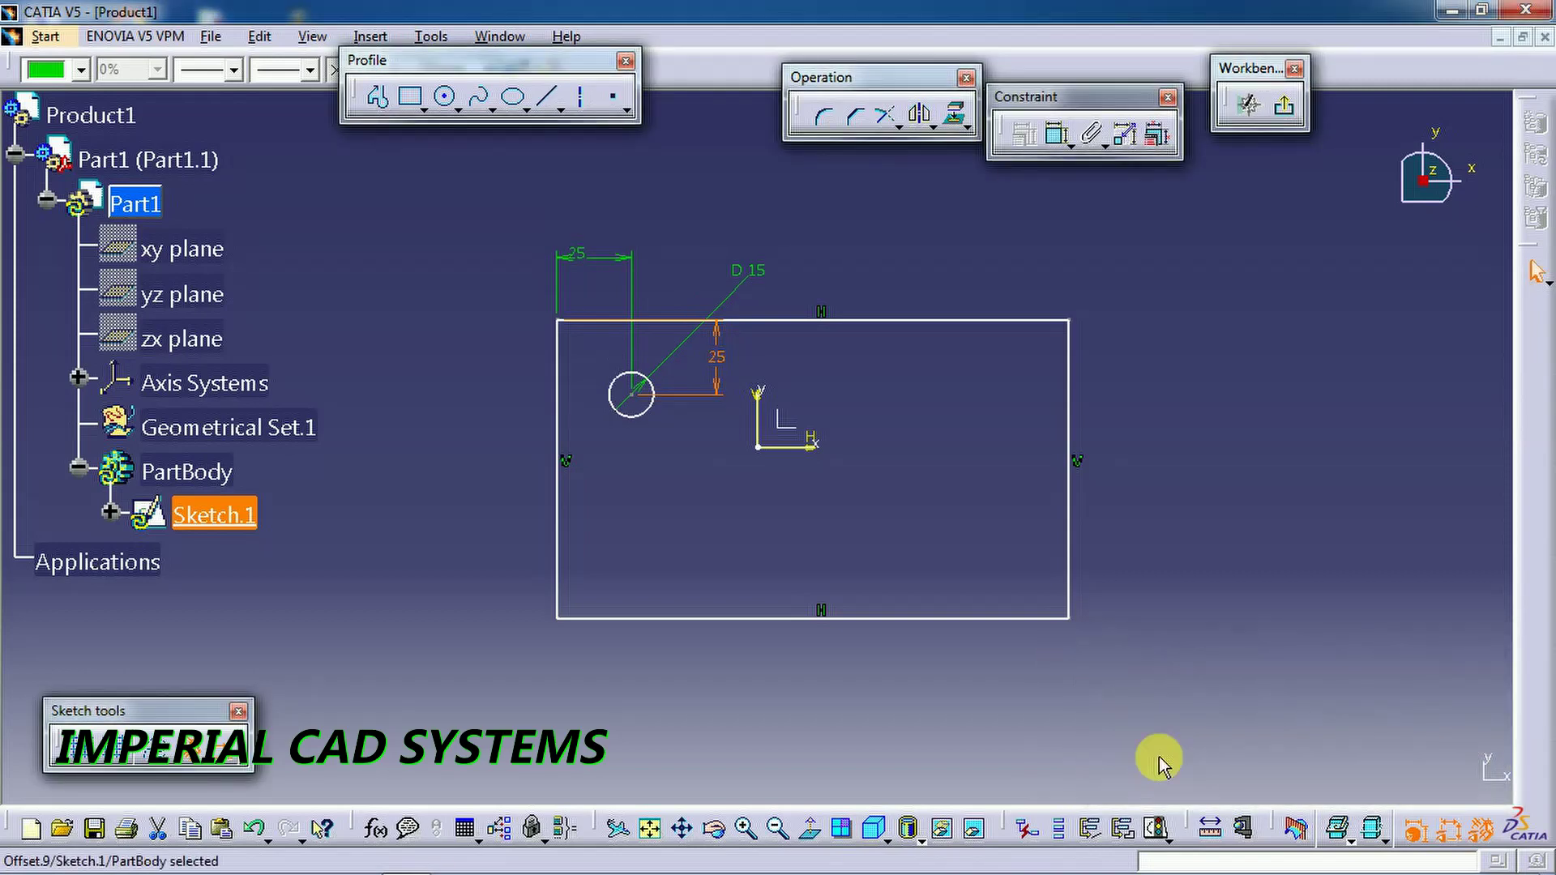
# - Finish the plate sketch and extrude it as a 20 mm pad
pyautogui.click(1289, 115)
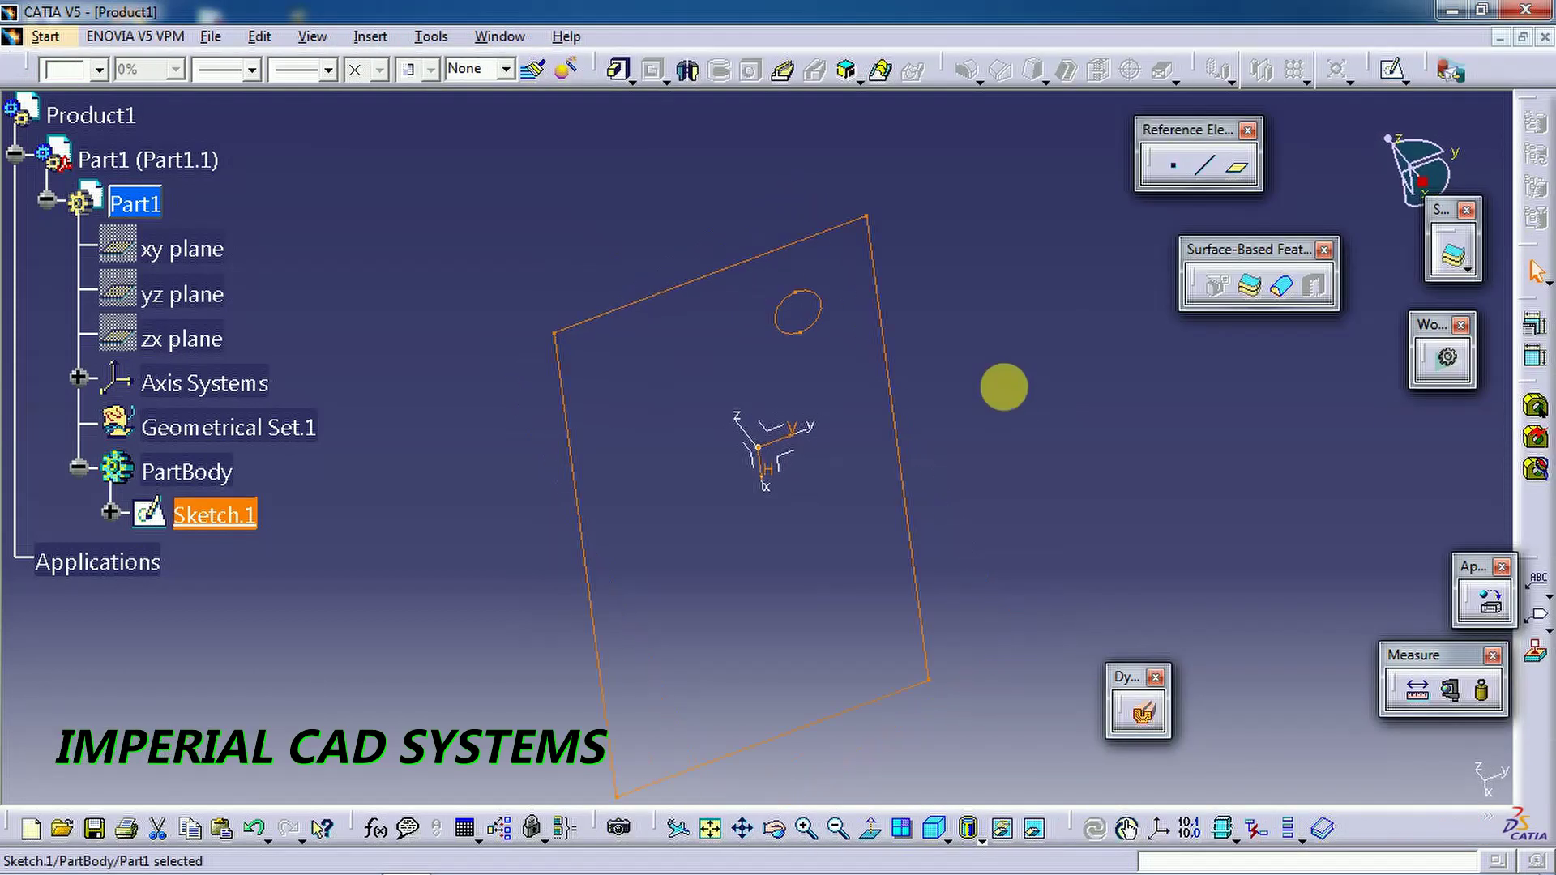
pyautogui.click(618, 71)
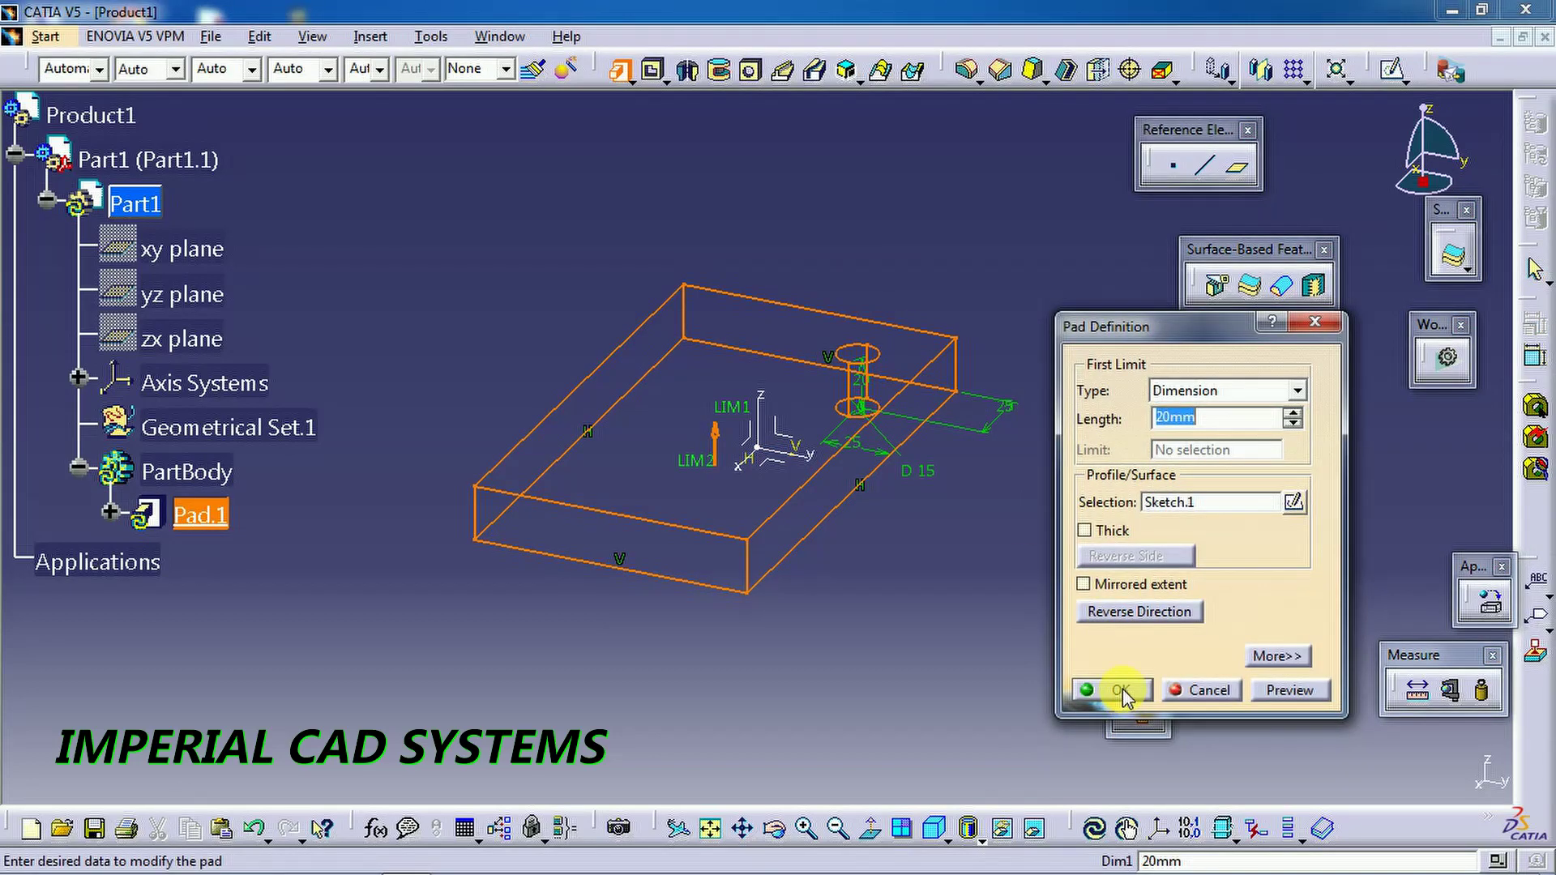
pyautogui.click(1121, 691)
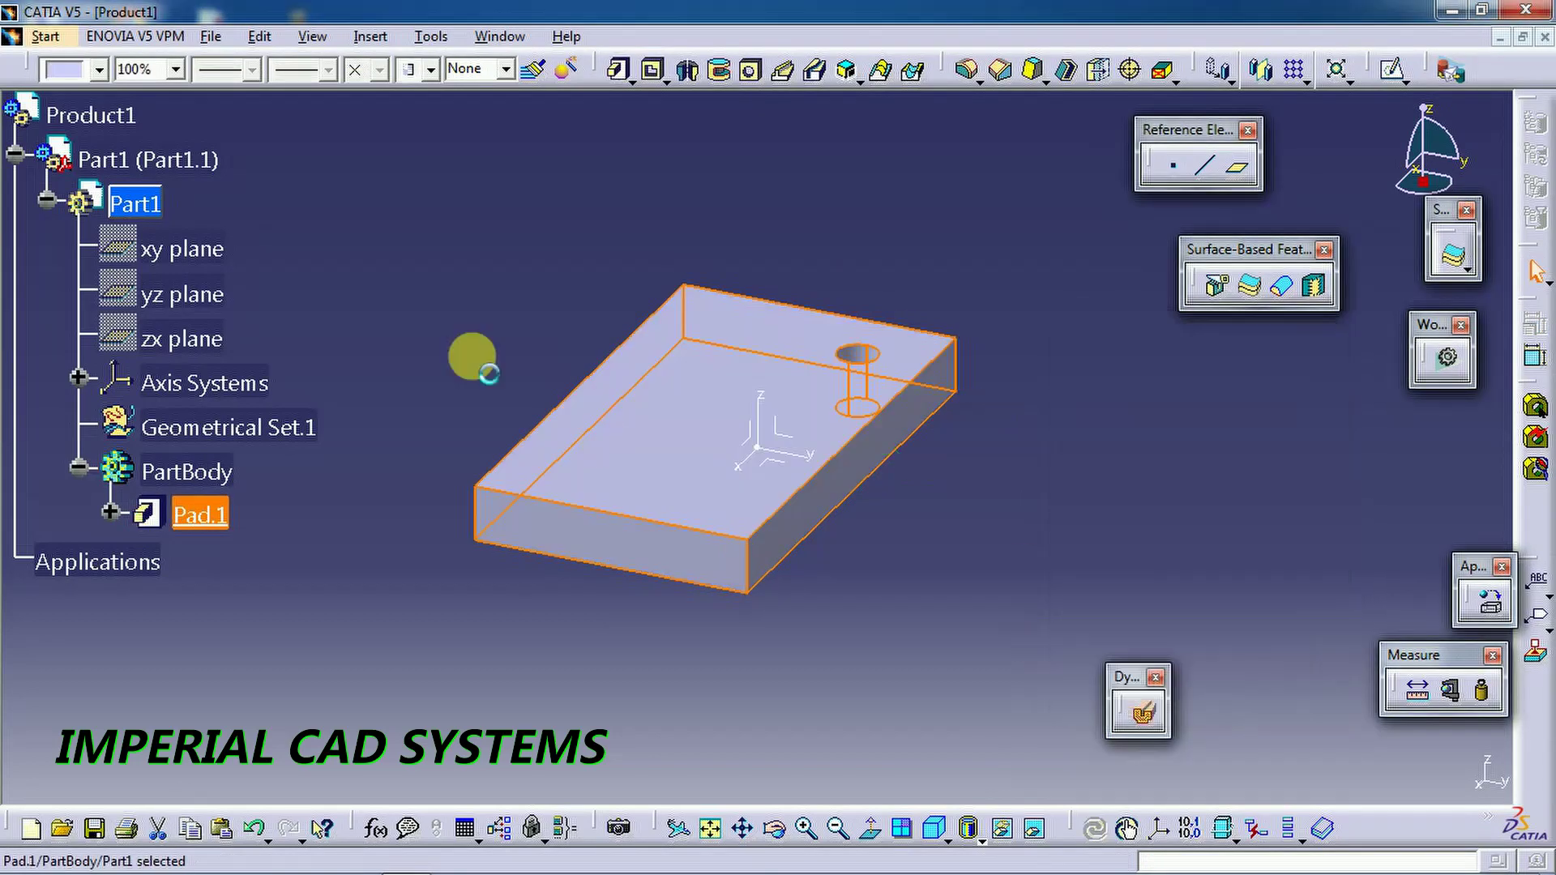
# - Colour the plate's pad orange and collapse the Part1 branch in the specification tree
pyautogui.click(100, 70)
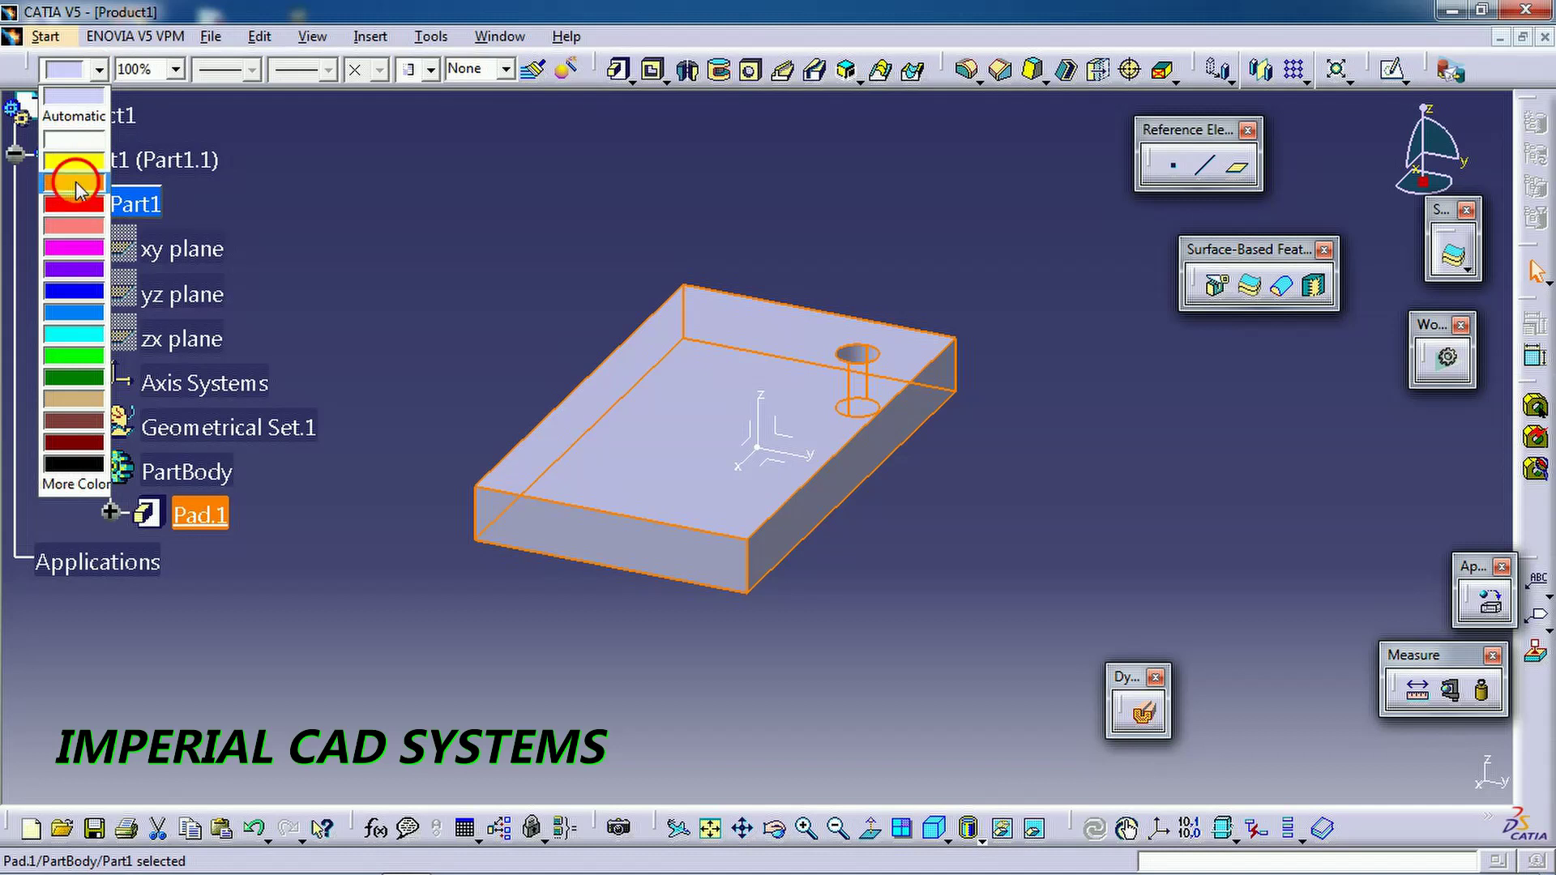
pyautogui.click(74, 180)
pyautogui.click(509, 273)
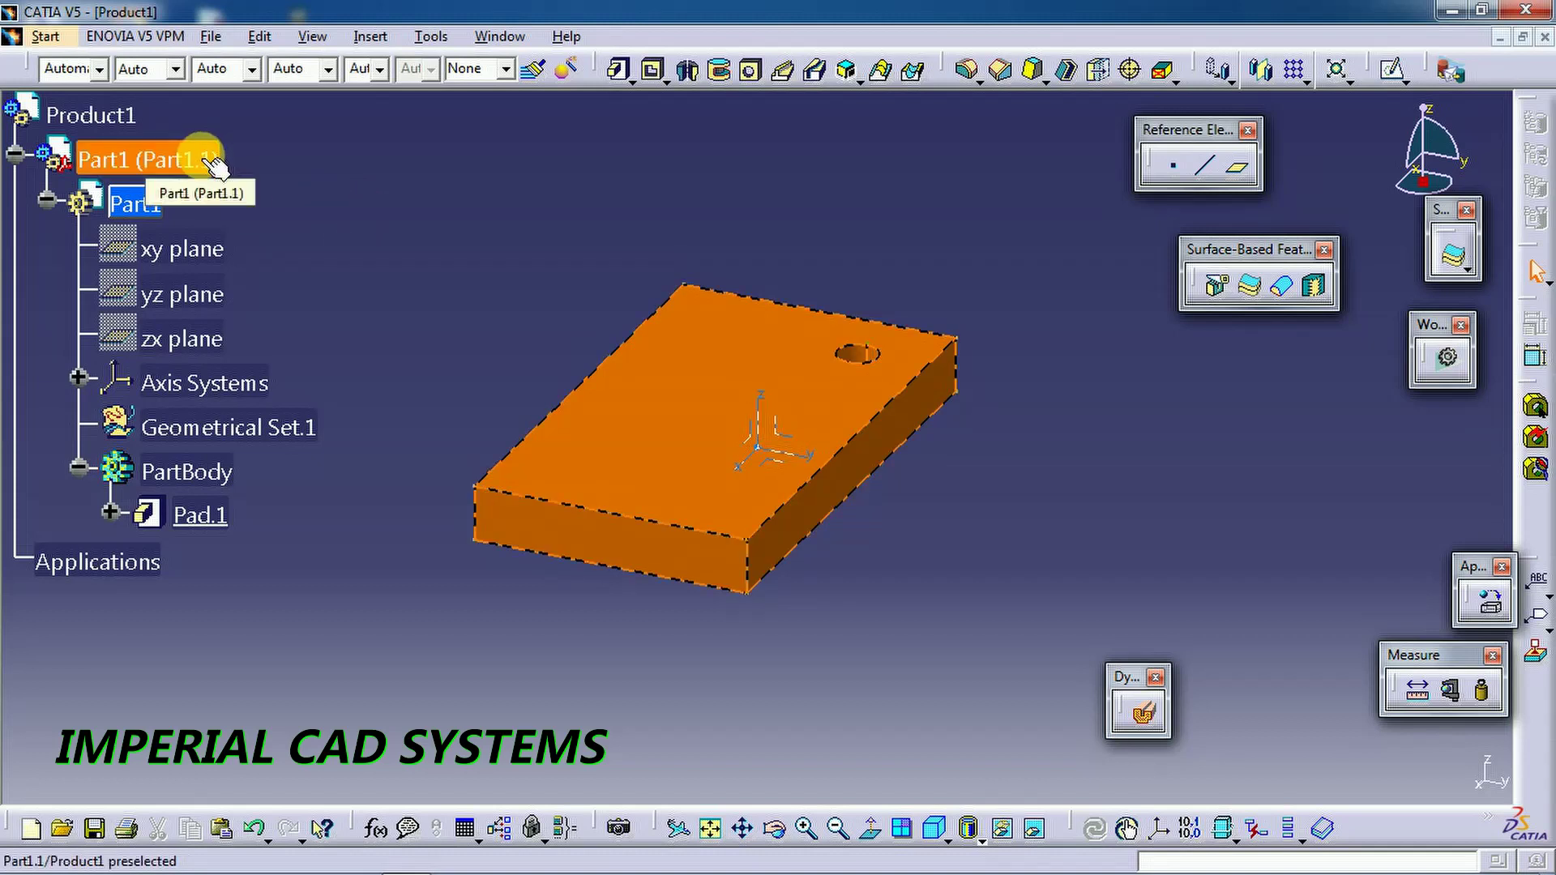
pyautogui.click(137, 209)
pyautogui.click(14, 154)
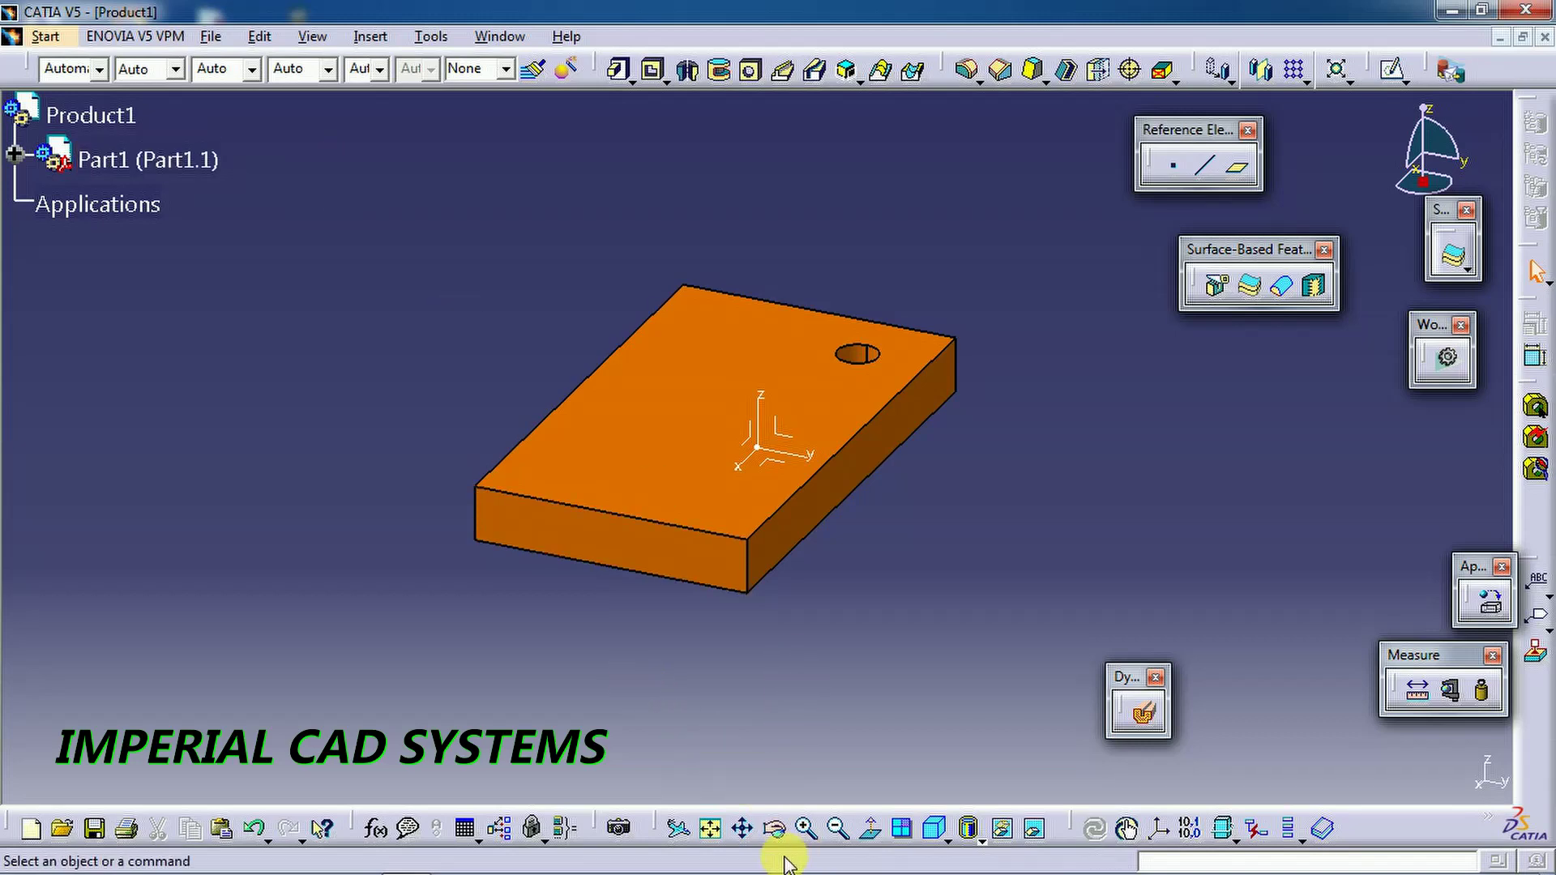
# - Insert a second new part under Product1, choosing to define a new origin point for it
pyautogui.click(775, 828)
pyautogui.moveTo(622, 693); pyautogui.dragTo(1151, 571)
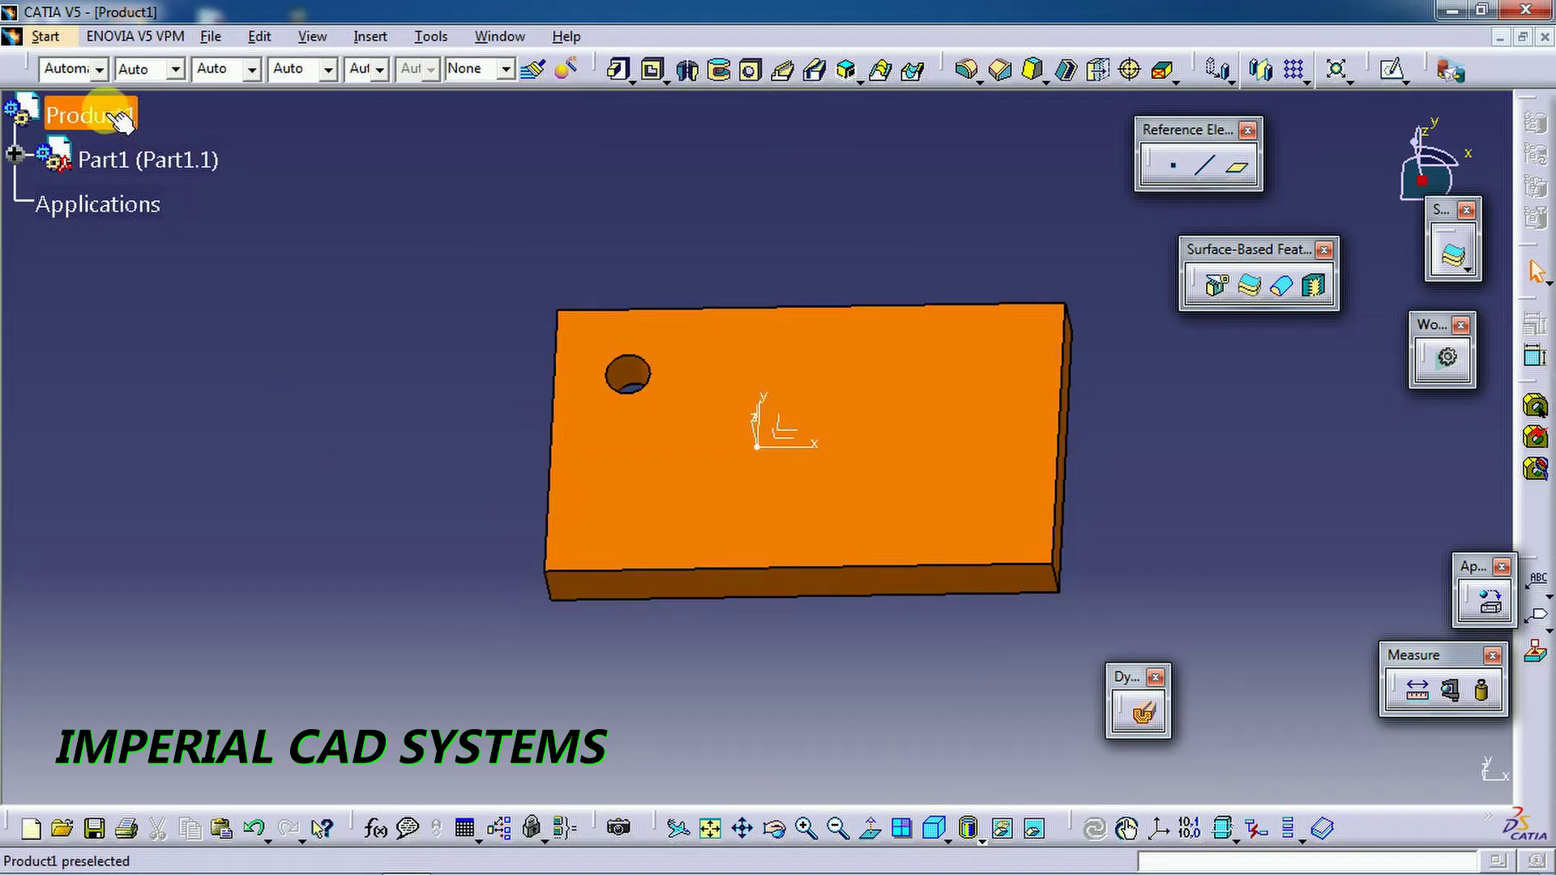
pyautogui.doubleClick(85, 115)
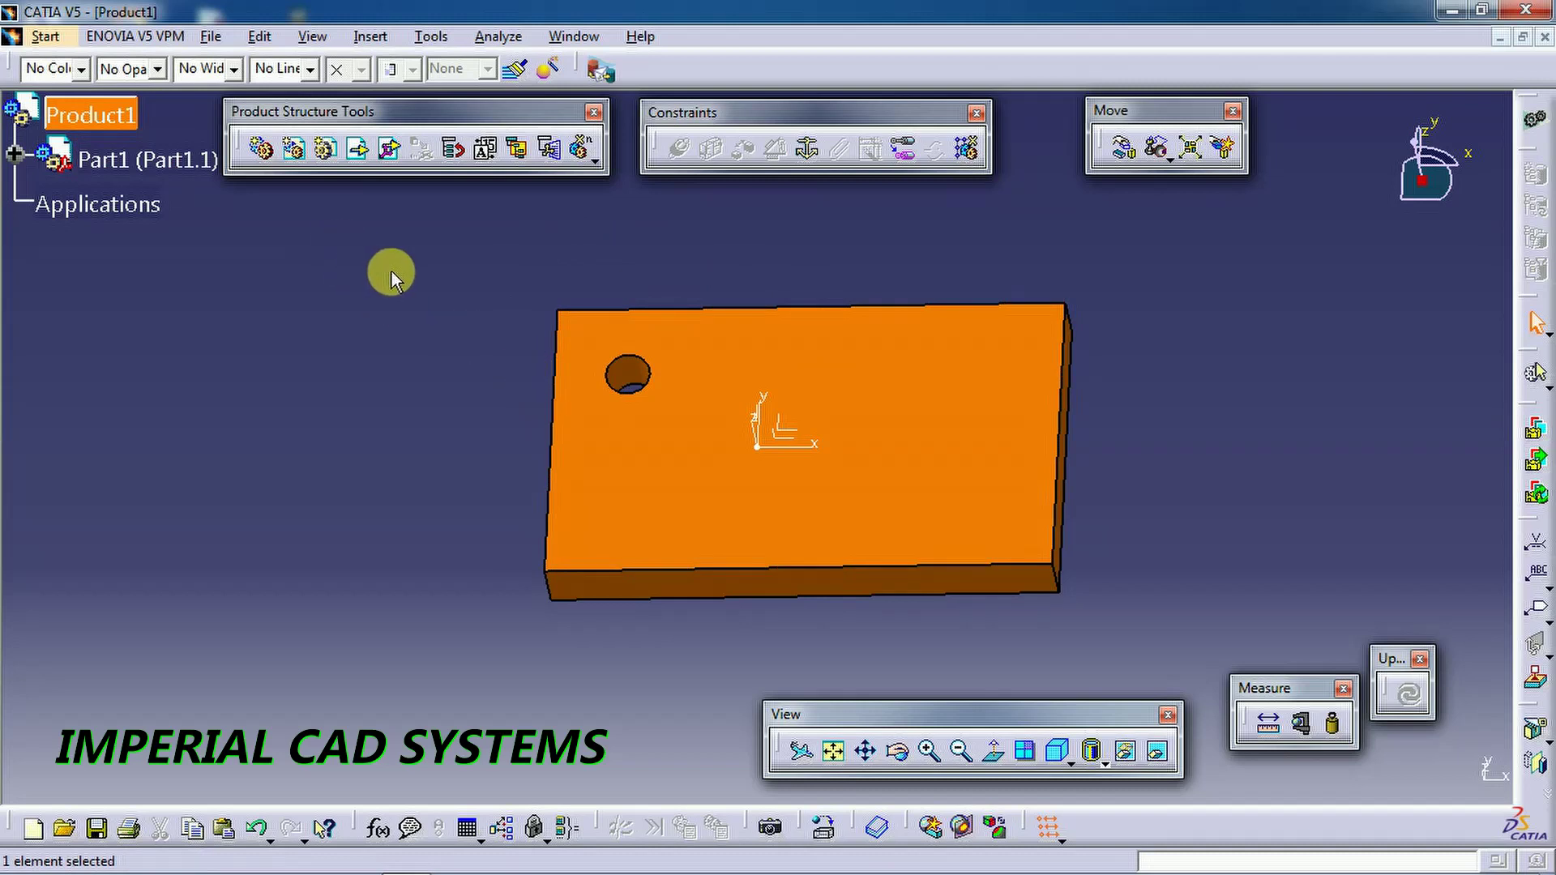
pyautogui.click(328, 149)
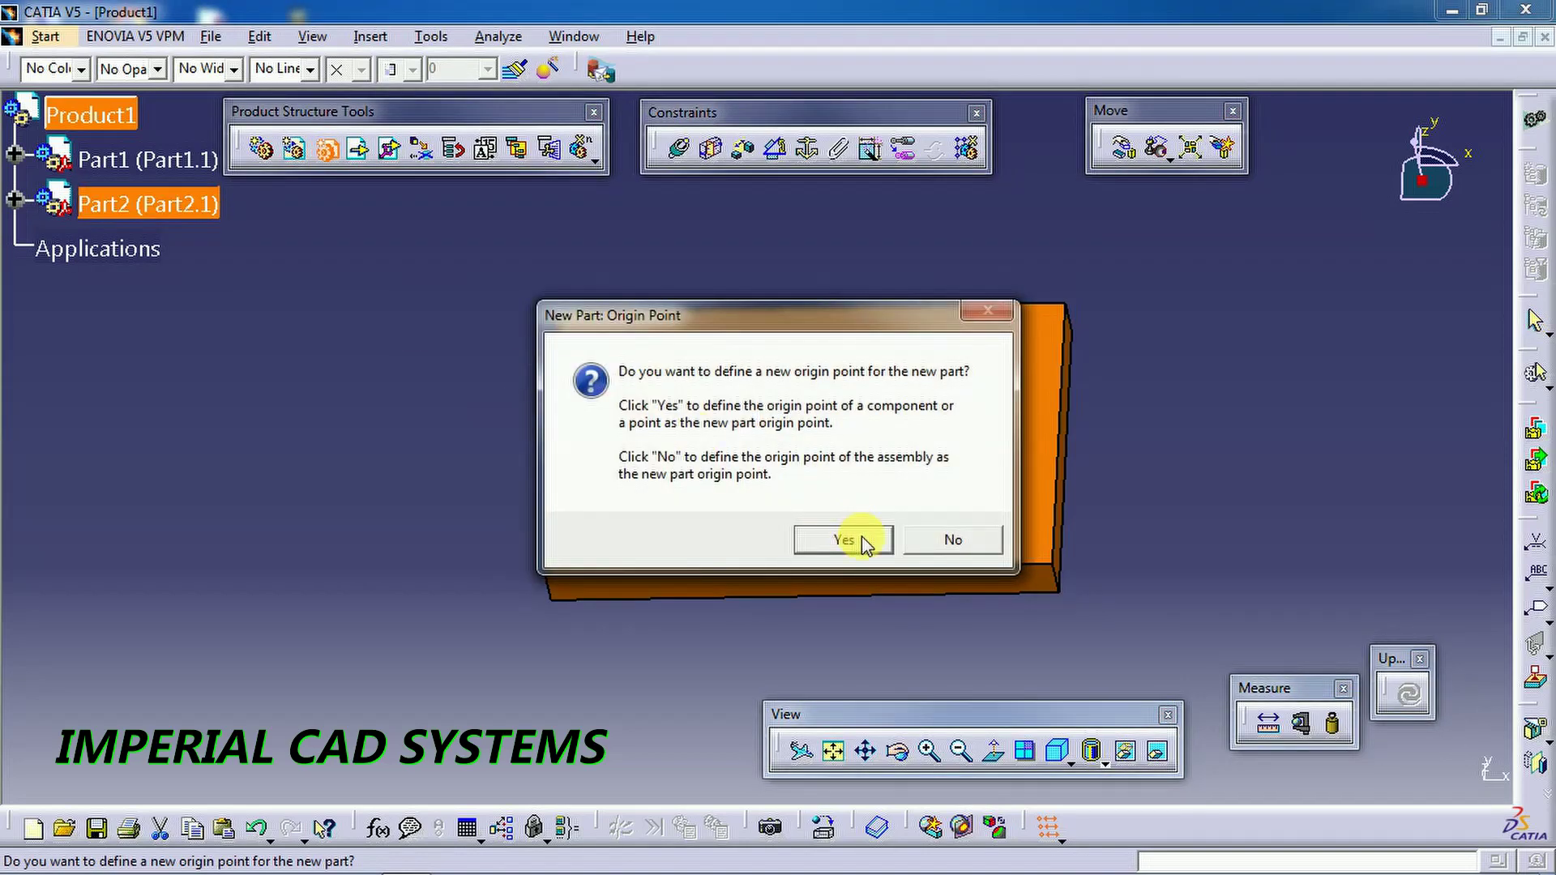
pyautogui.click(864, 542)
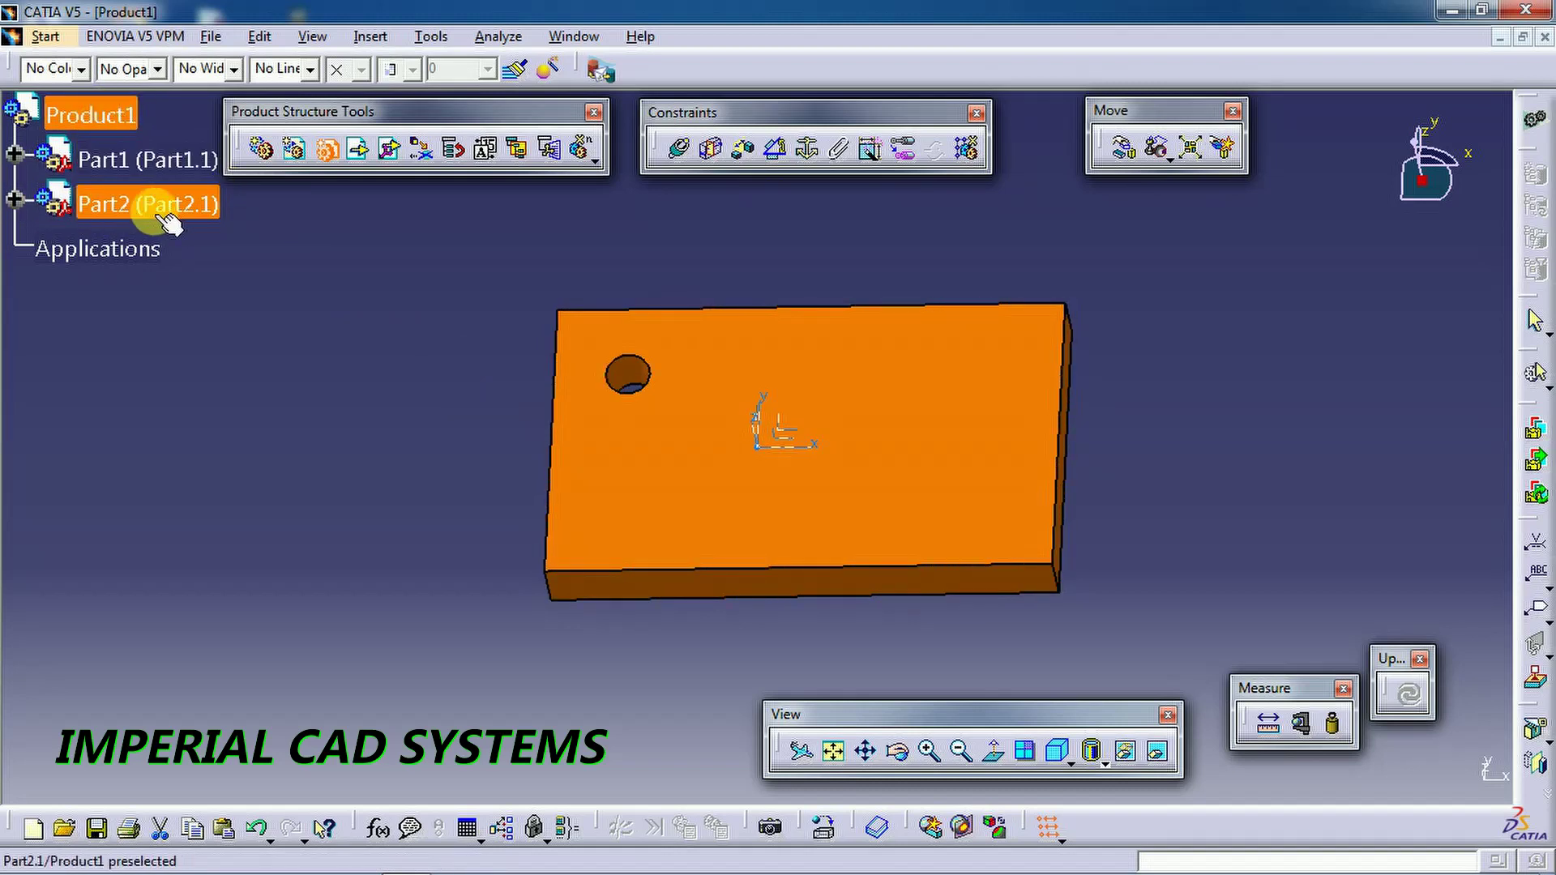
# - Expand the new part in the tree, activate it for editing and define its PartBody as the in-work object
pyautogui.click(15, 199)
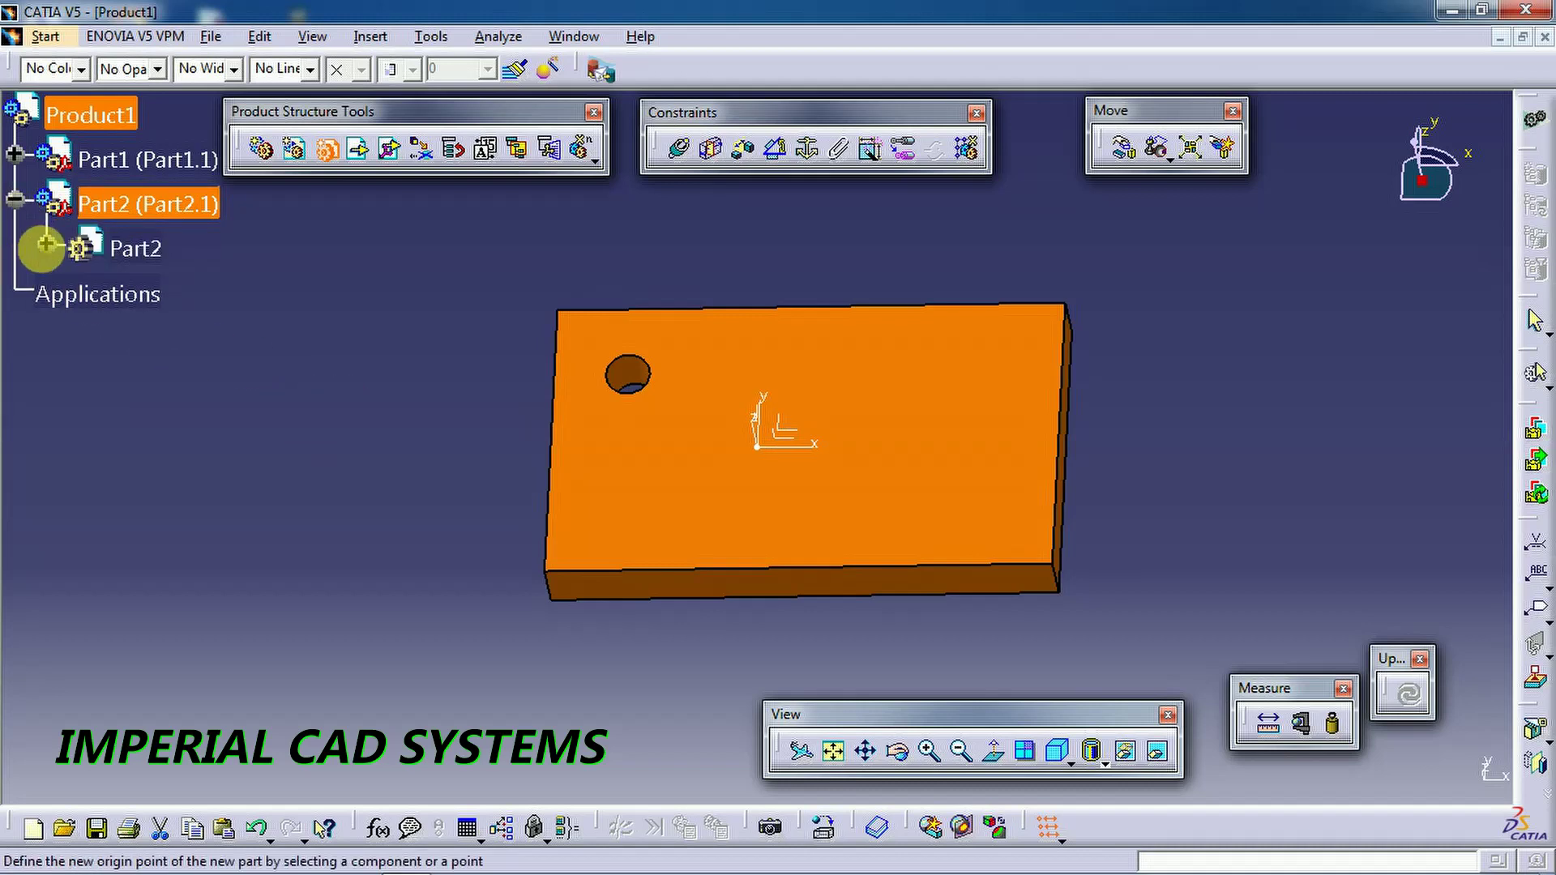
pyautogui.click(47, 245)
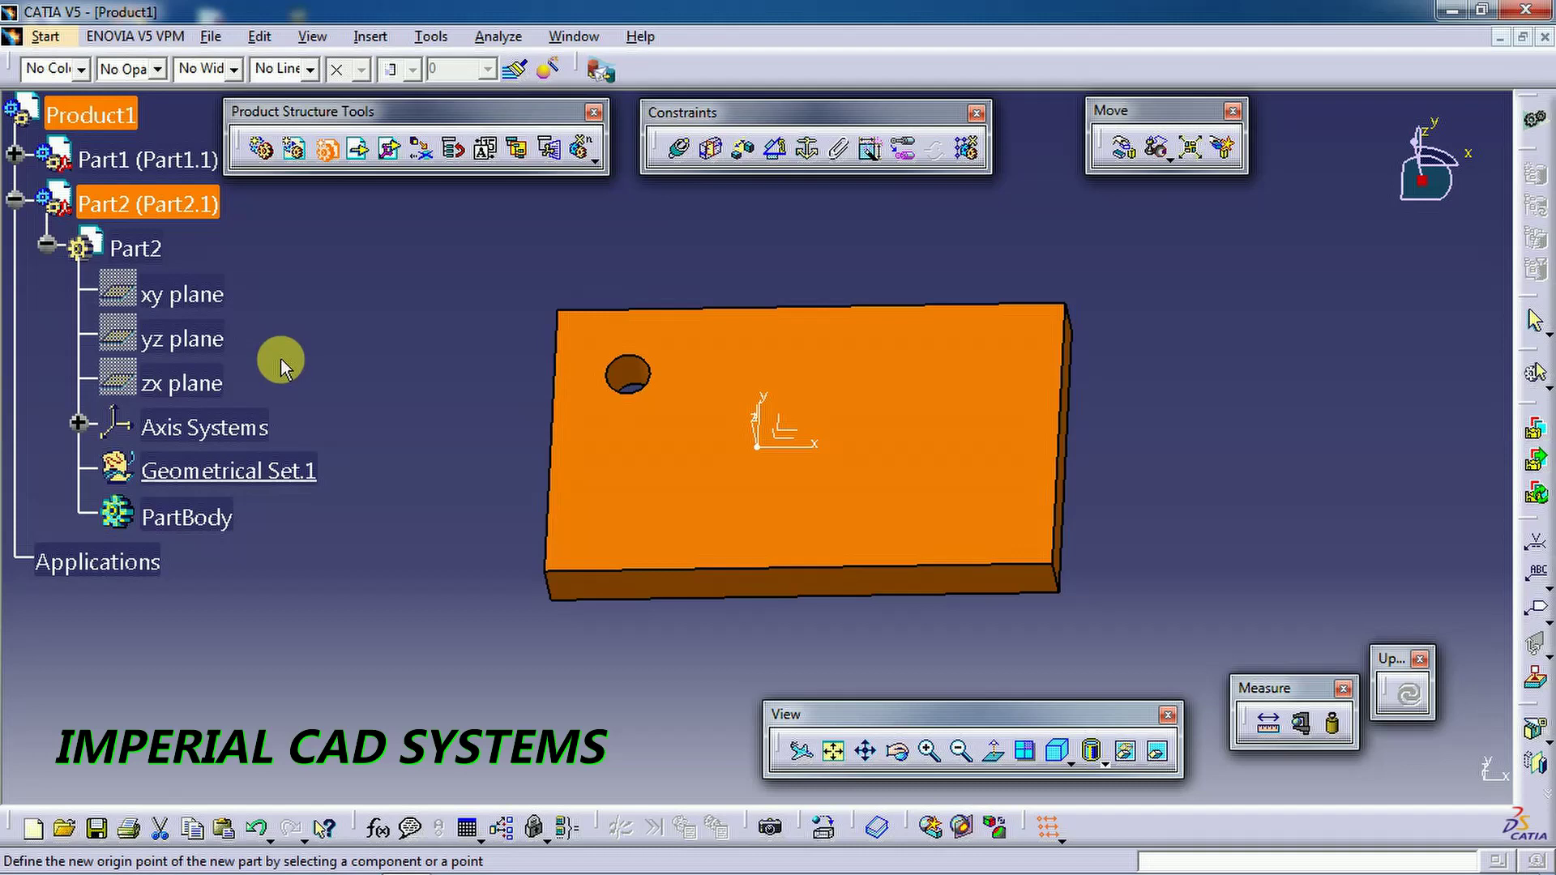
pyautogui.doubleClick(188, 519)
pyautogui.rightClick(200, 528)
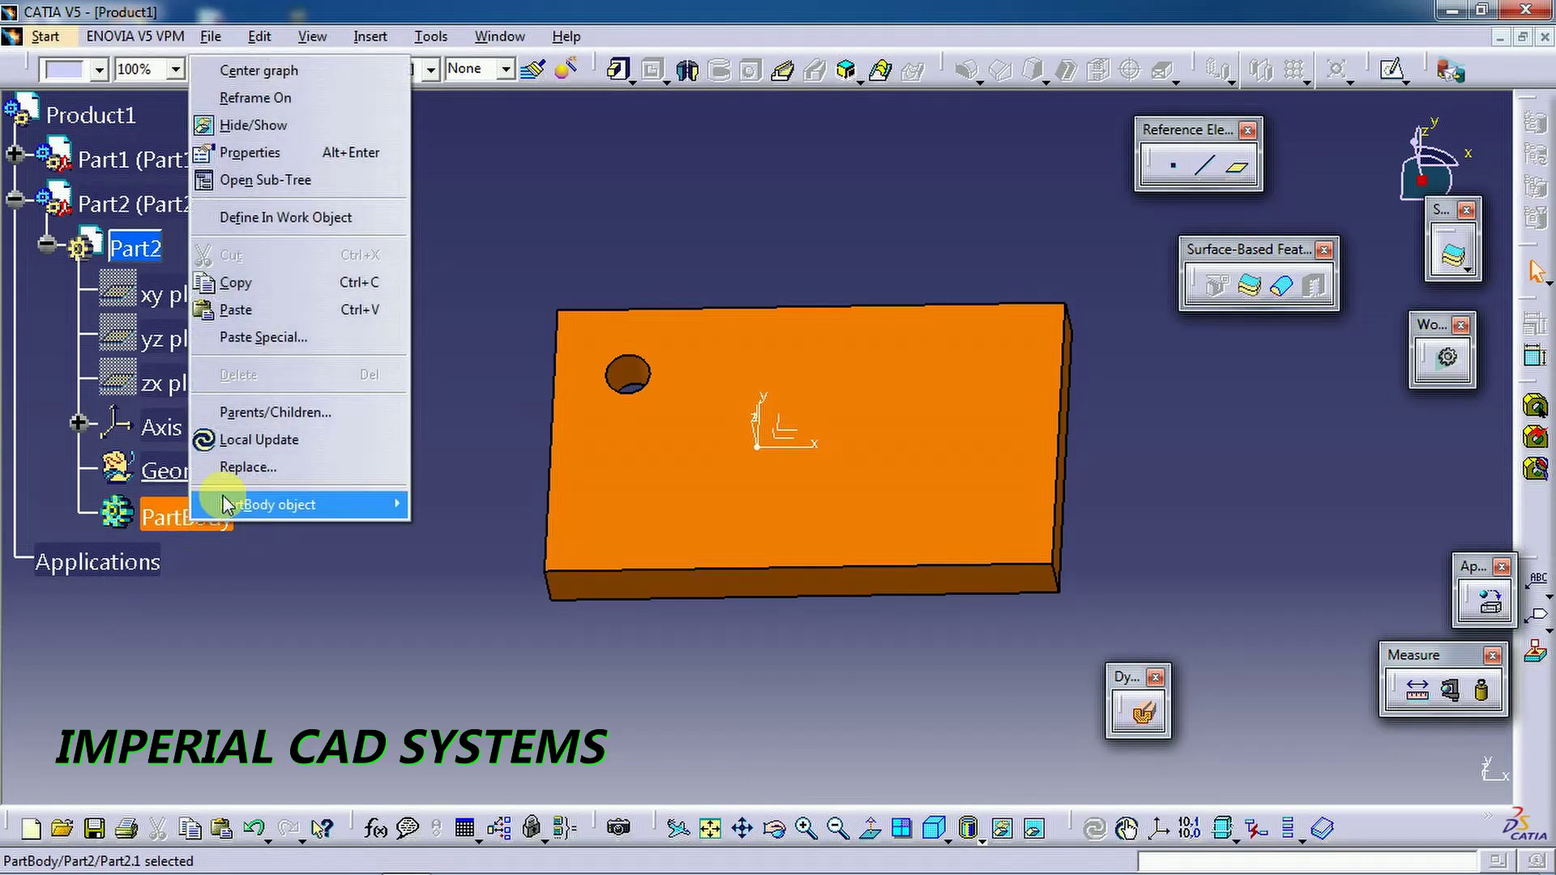
pyautogui.click(285, 217)
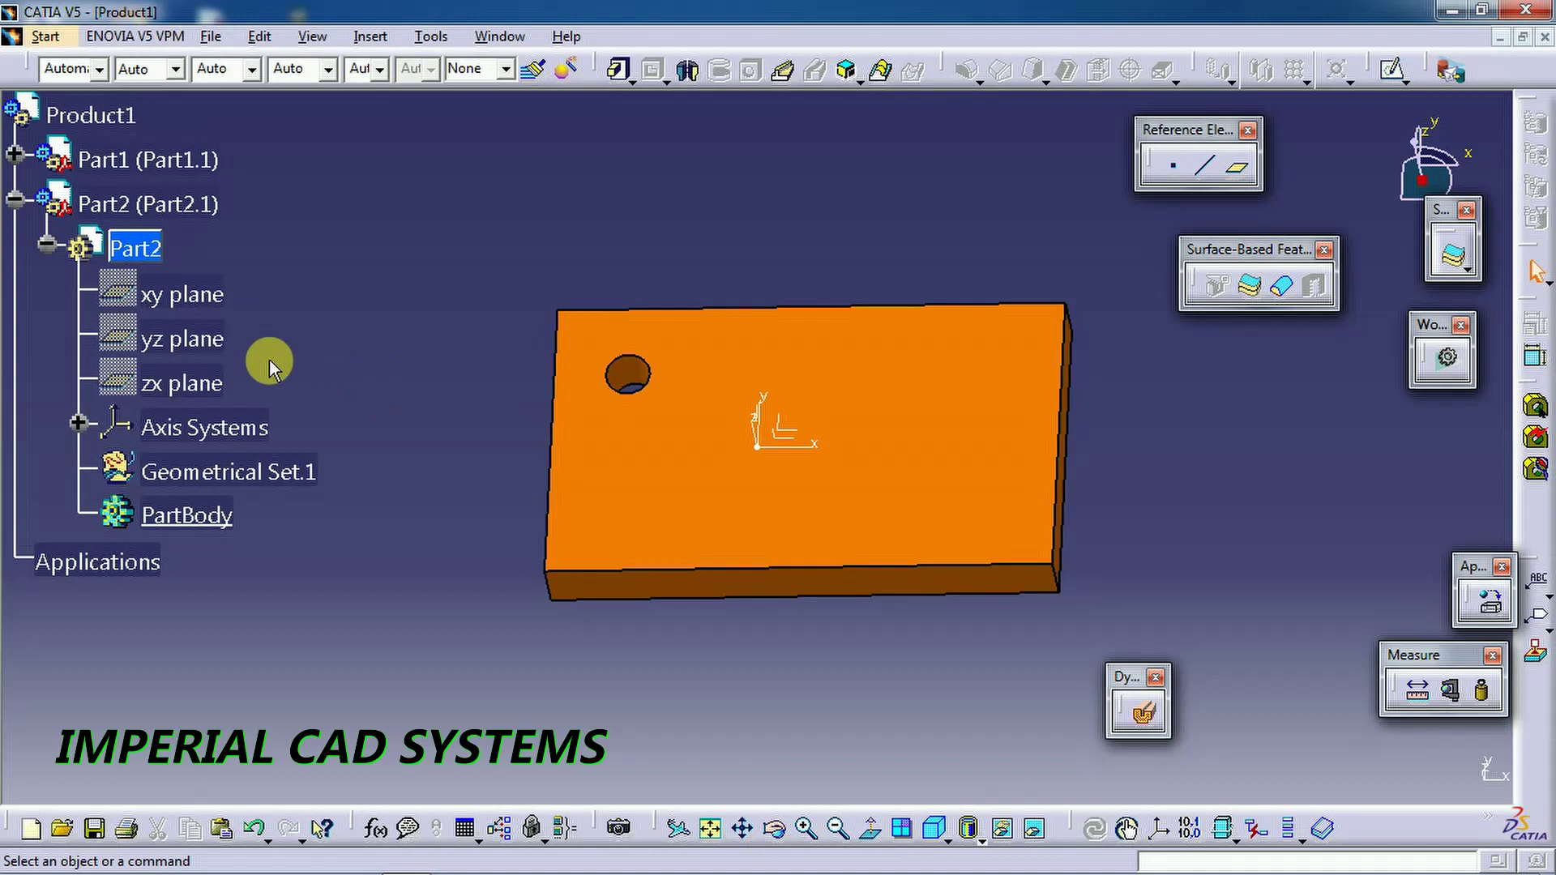
# - Start a sketch on the new part's xy plane and draw a rectangle clear of the orange plate, beyond its upper-right corner
pyautogui.click(182, 296)
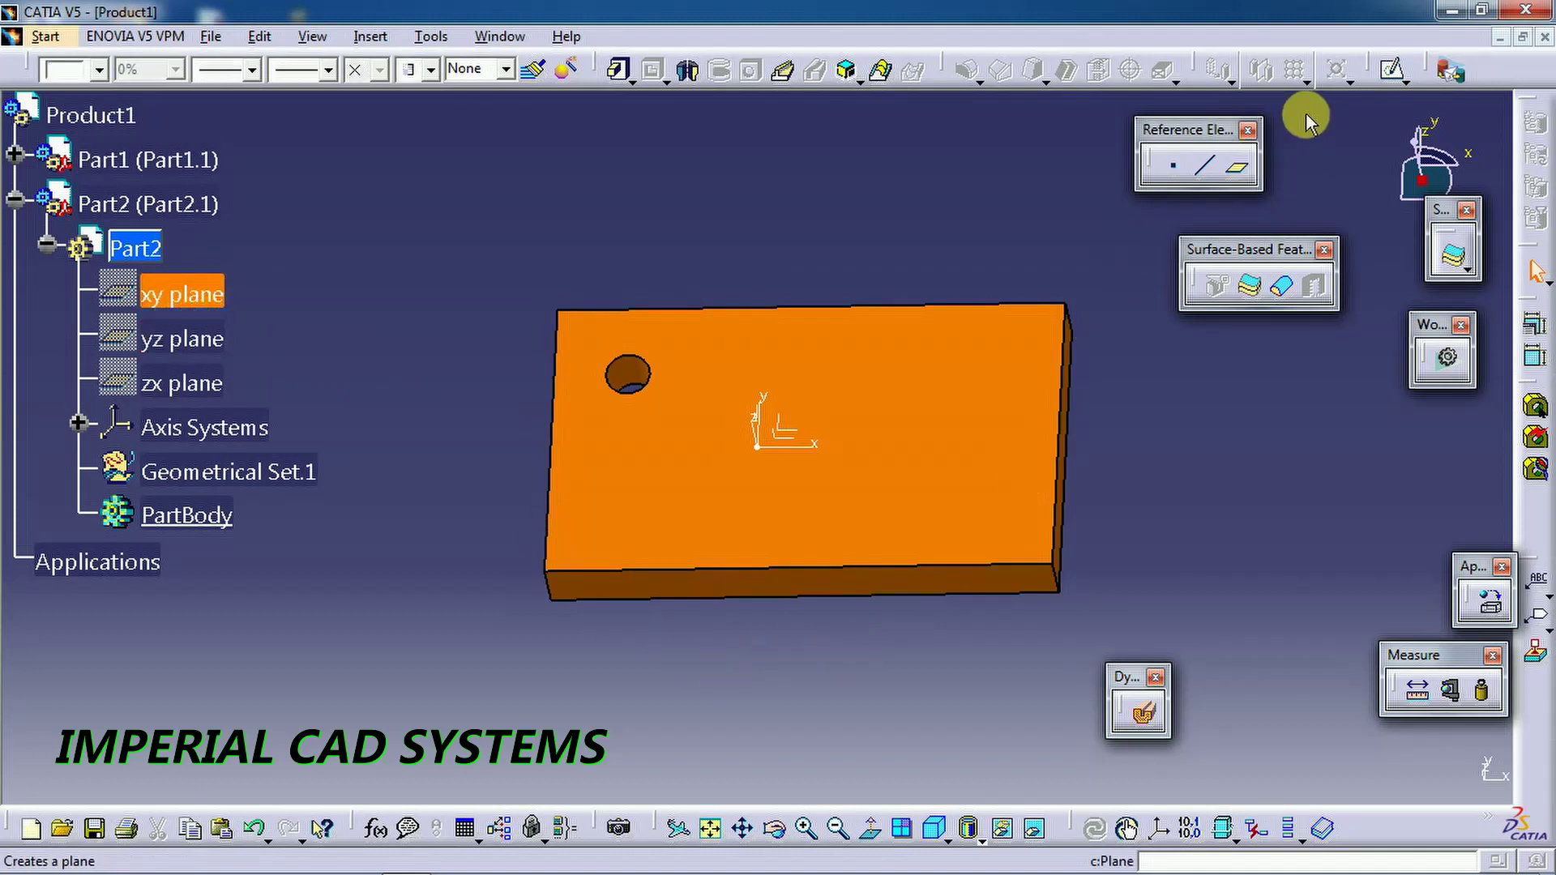
pyautogui.click(1387, 68)
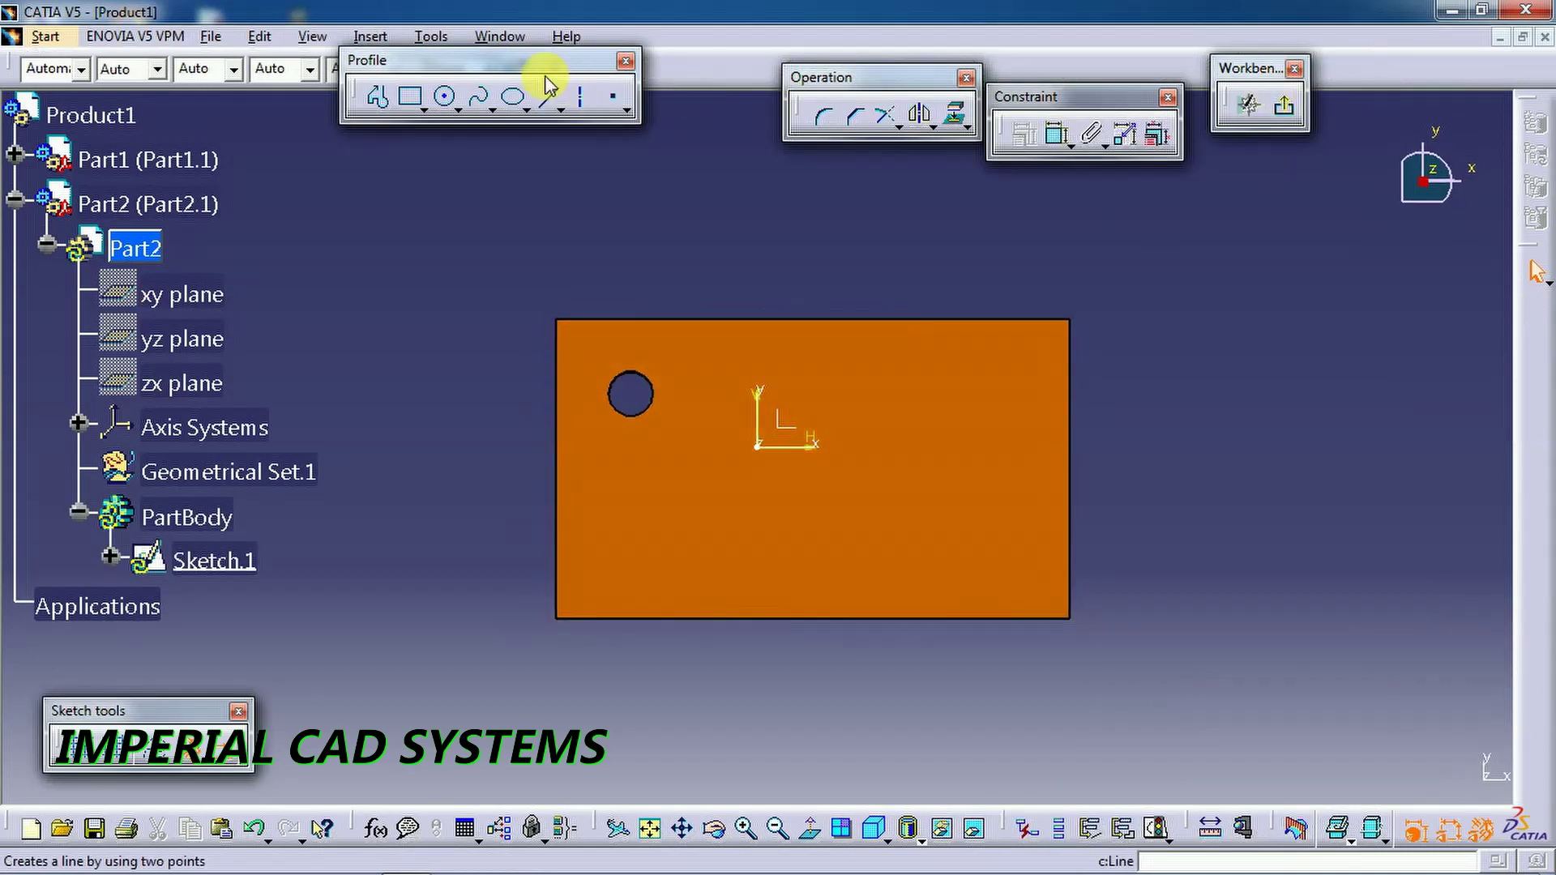
pyautogui.click(411, 99)
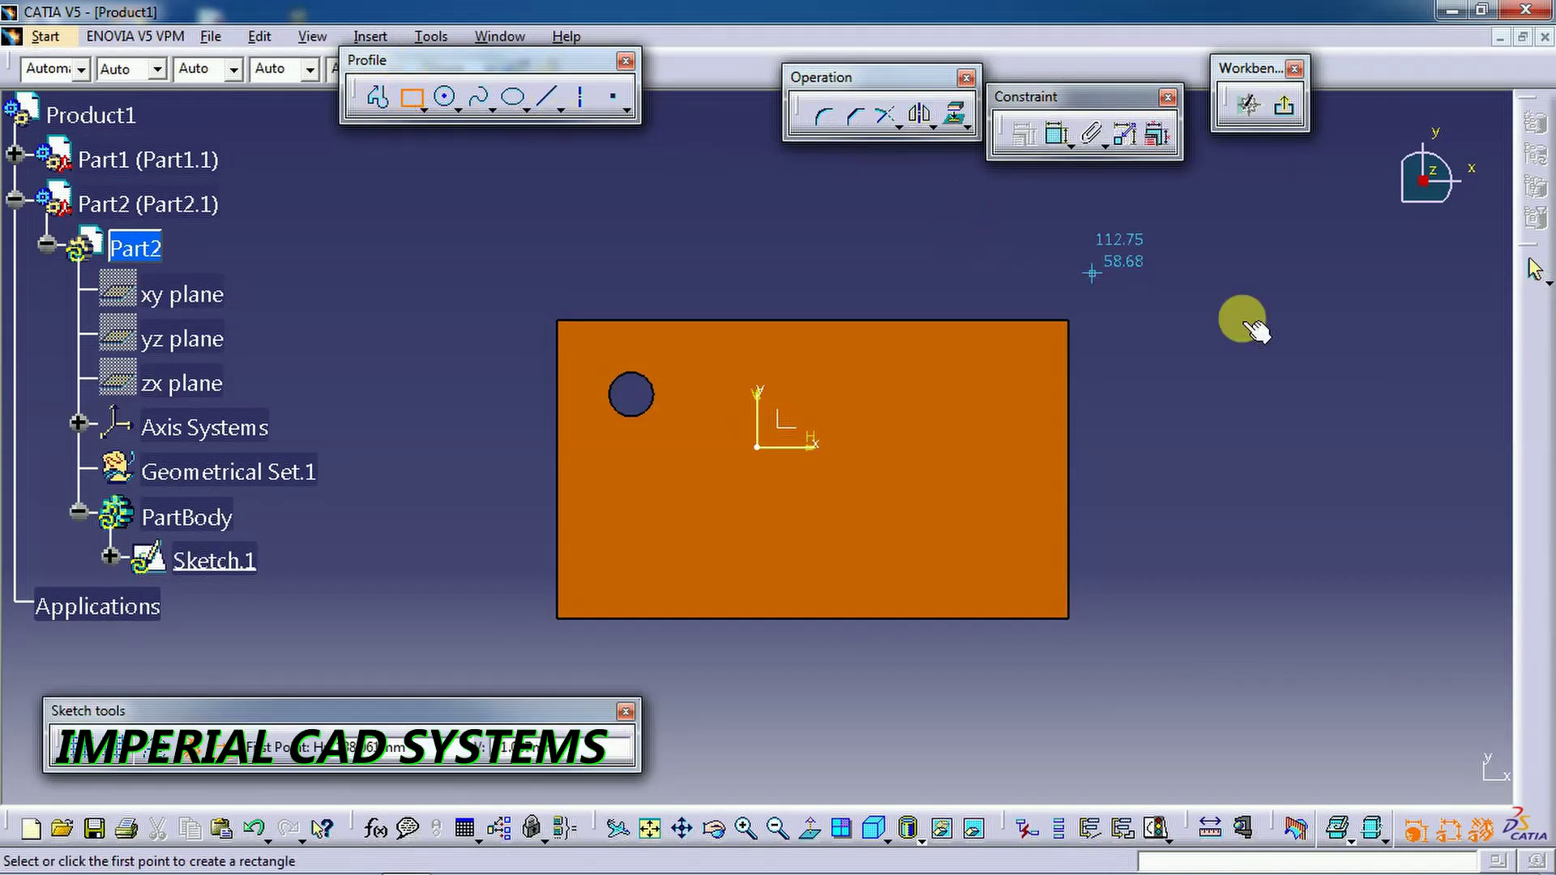
pyautogui.click(1184, 230)
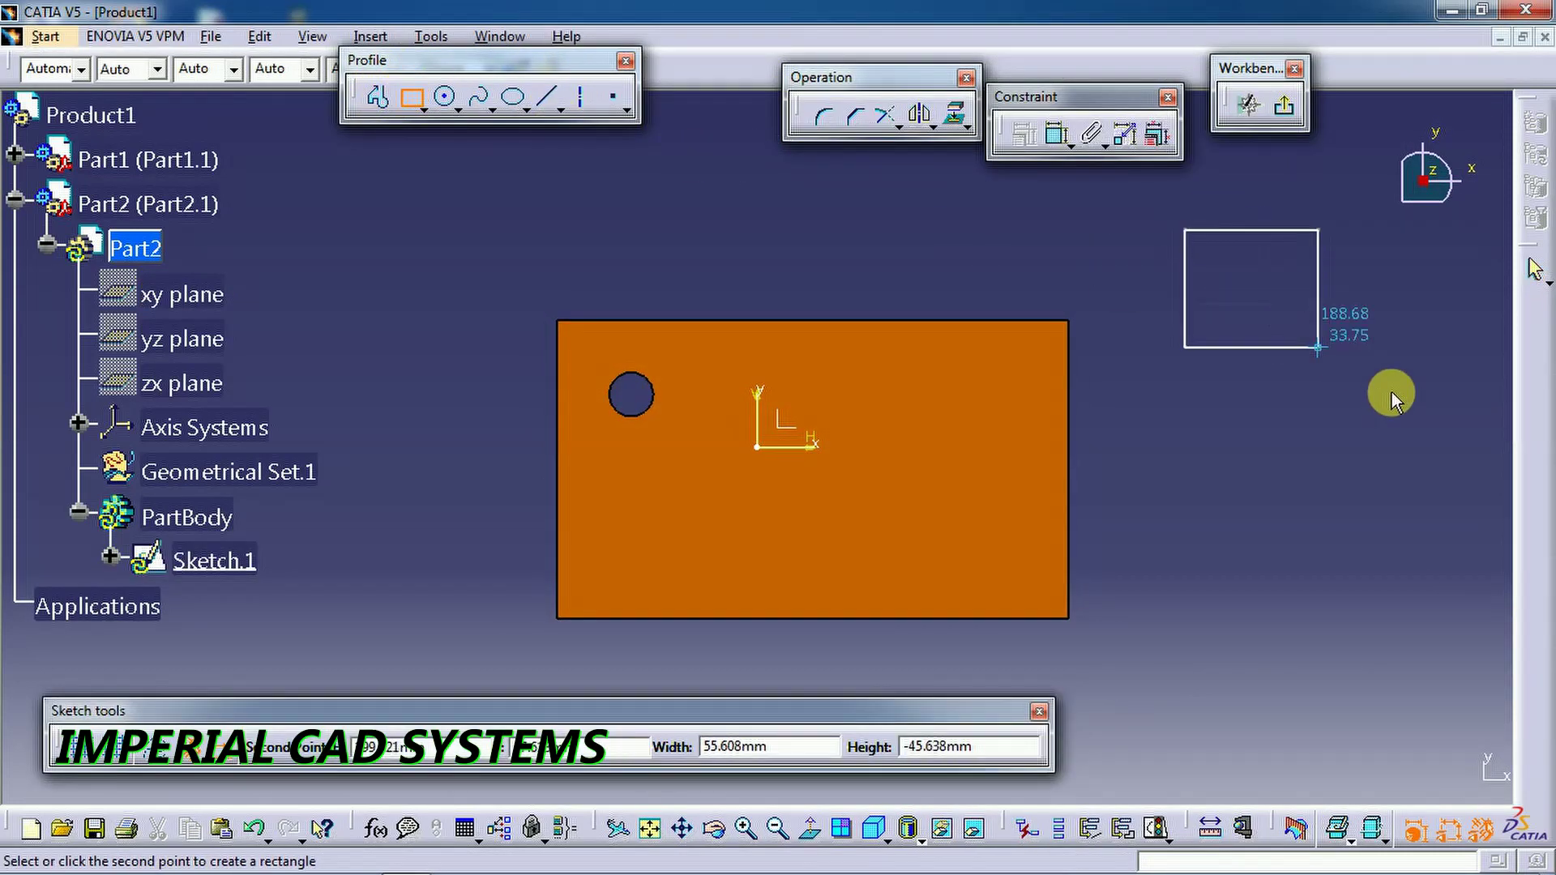
pyautogui.click(1457, 425)
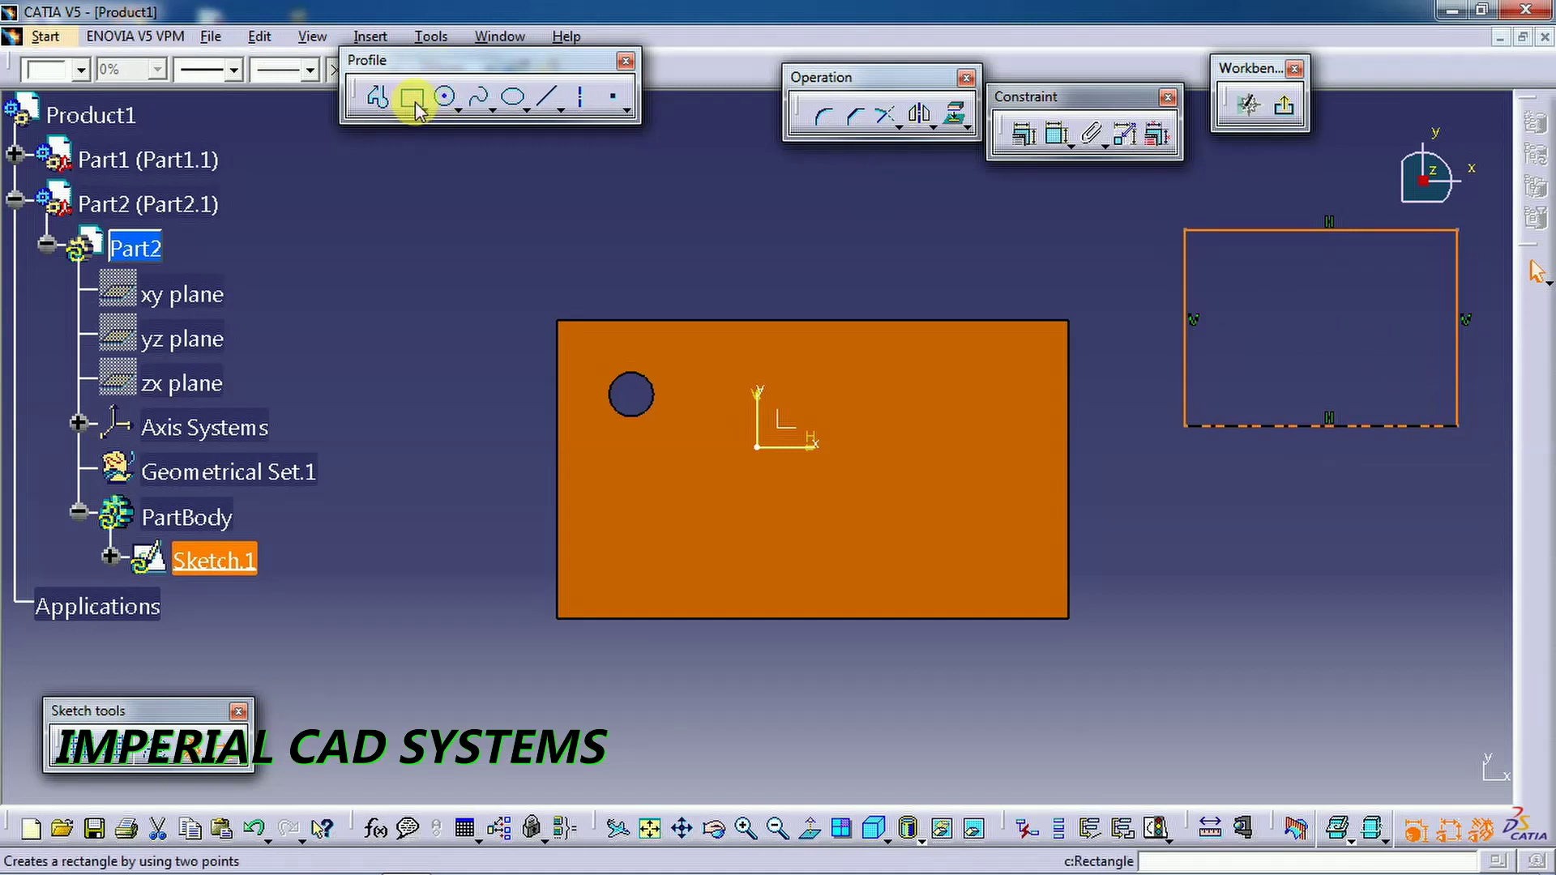
# - Draw a circle about 15.4 mm in diameter inside the new rectangle near its upper-left corner
pyautogui.click(445, 96)
pyautogui.click(1244, 281)
pyautogui.click(1241, 256)
# - Constrain the new circle's diameter to 15 mm
pyautogui.click(1056, 136)
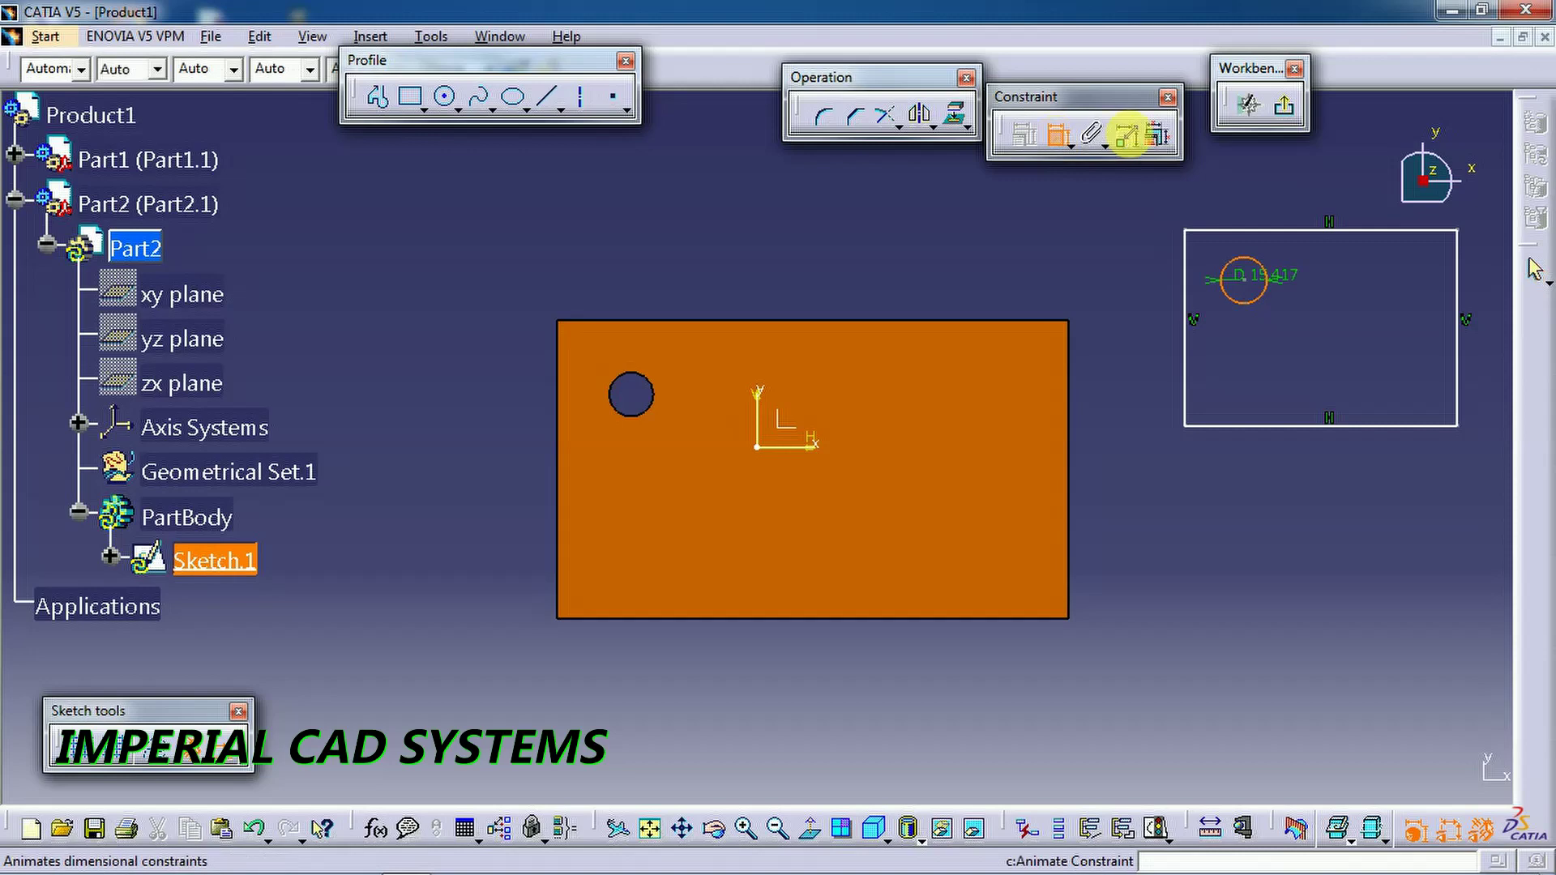
pyautogui.click(1099, 243)
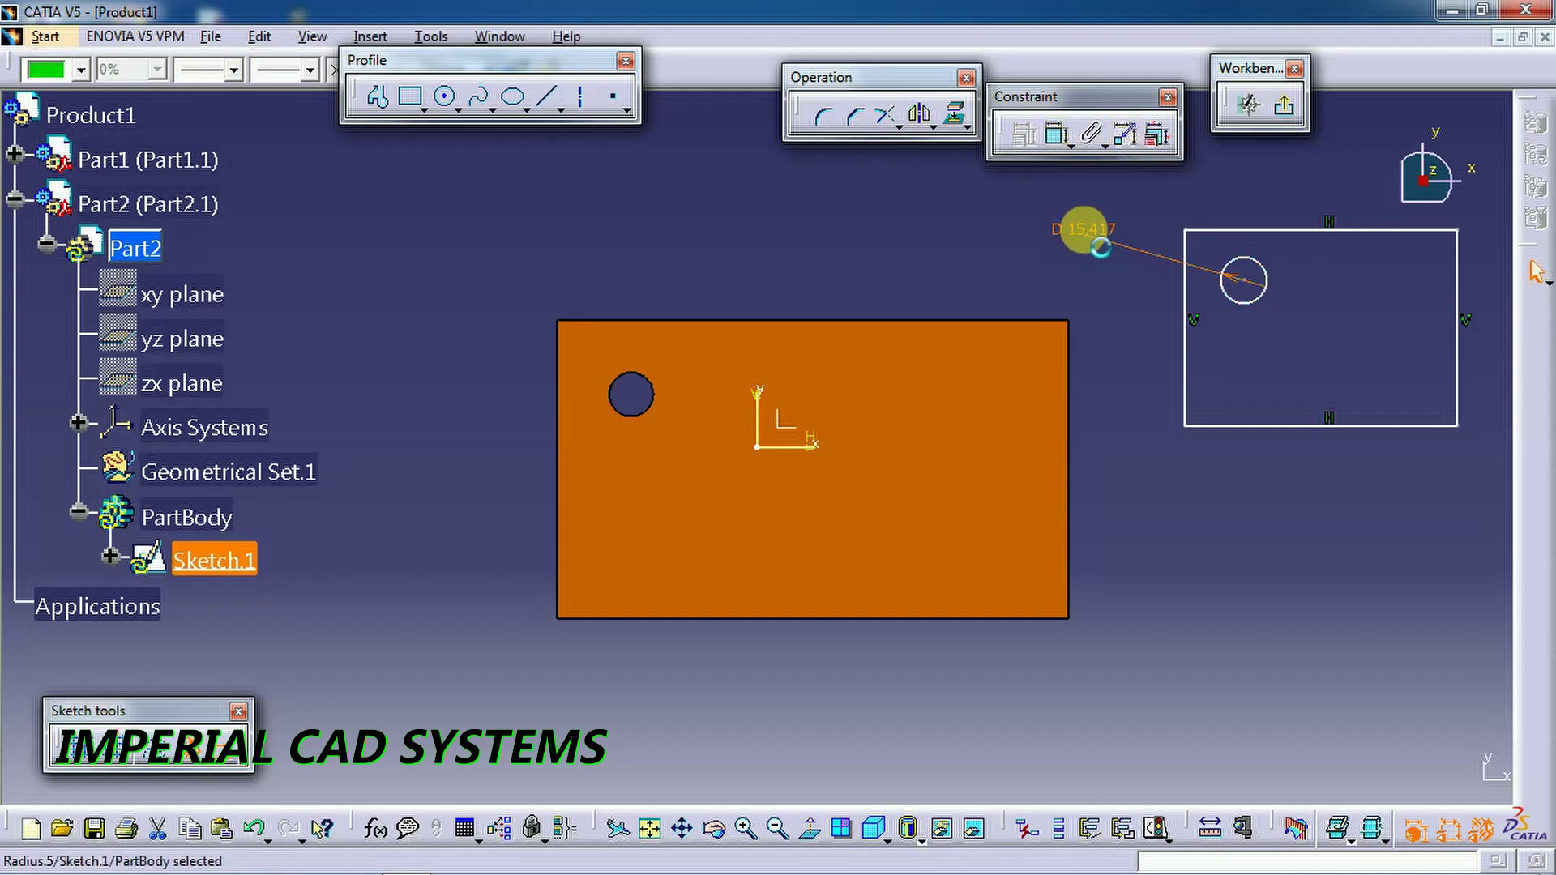
pyautogui.doubleClick(1085, 230)
pyautogui.write('15')
pyautogui.press('Return')
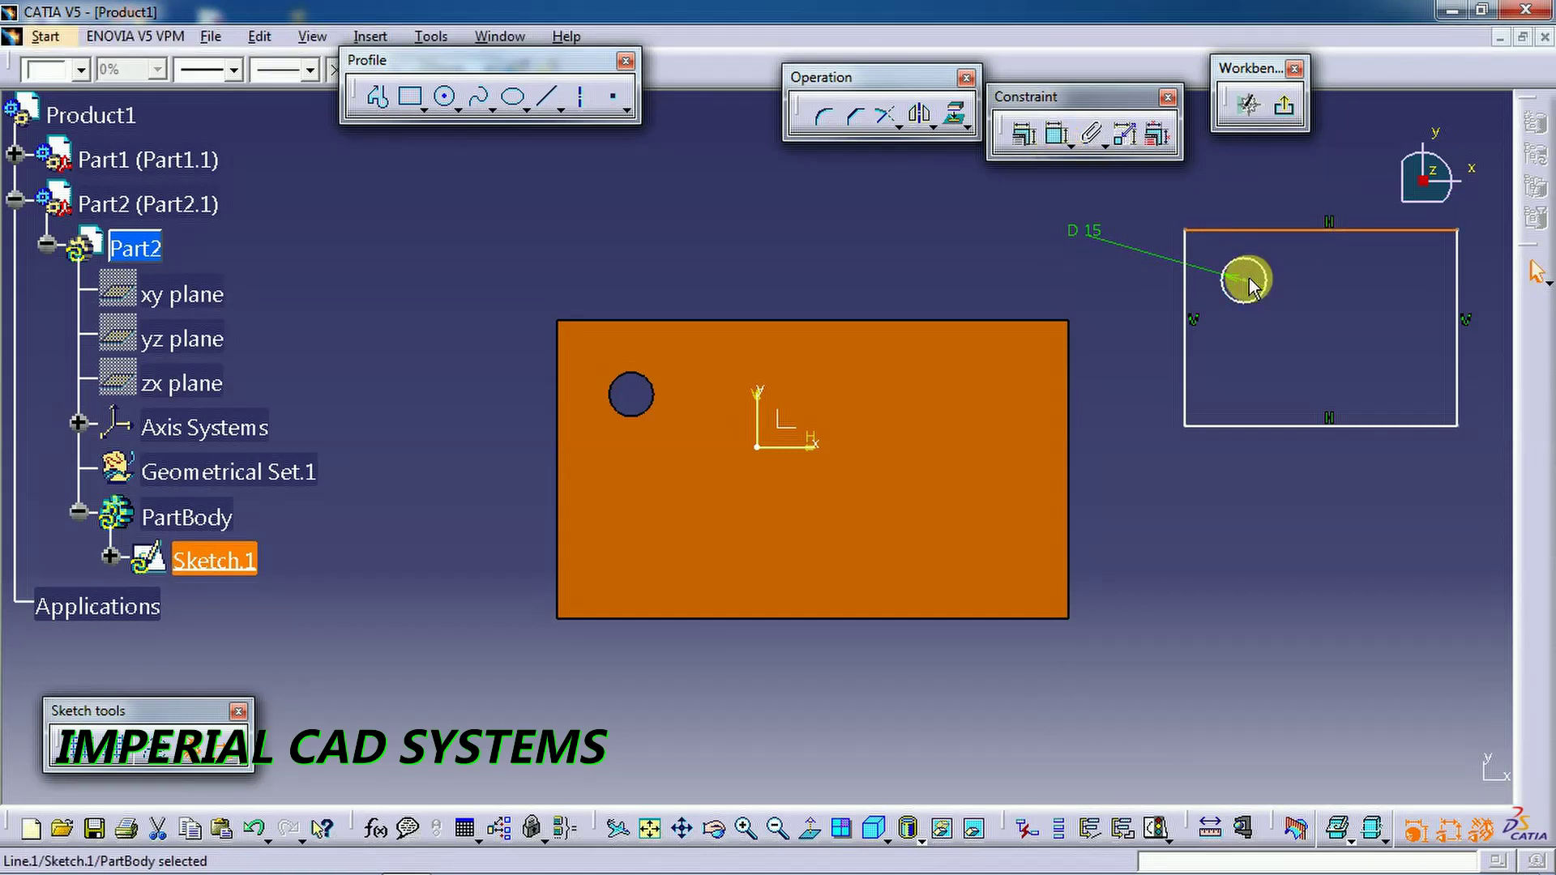
# - Constrain the new circle's centre to 25 mm from the new rectangle's upper edge
pyautogui.click(1055, 133)
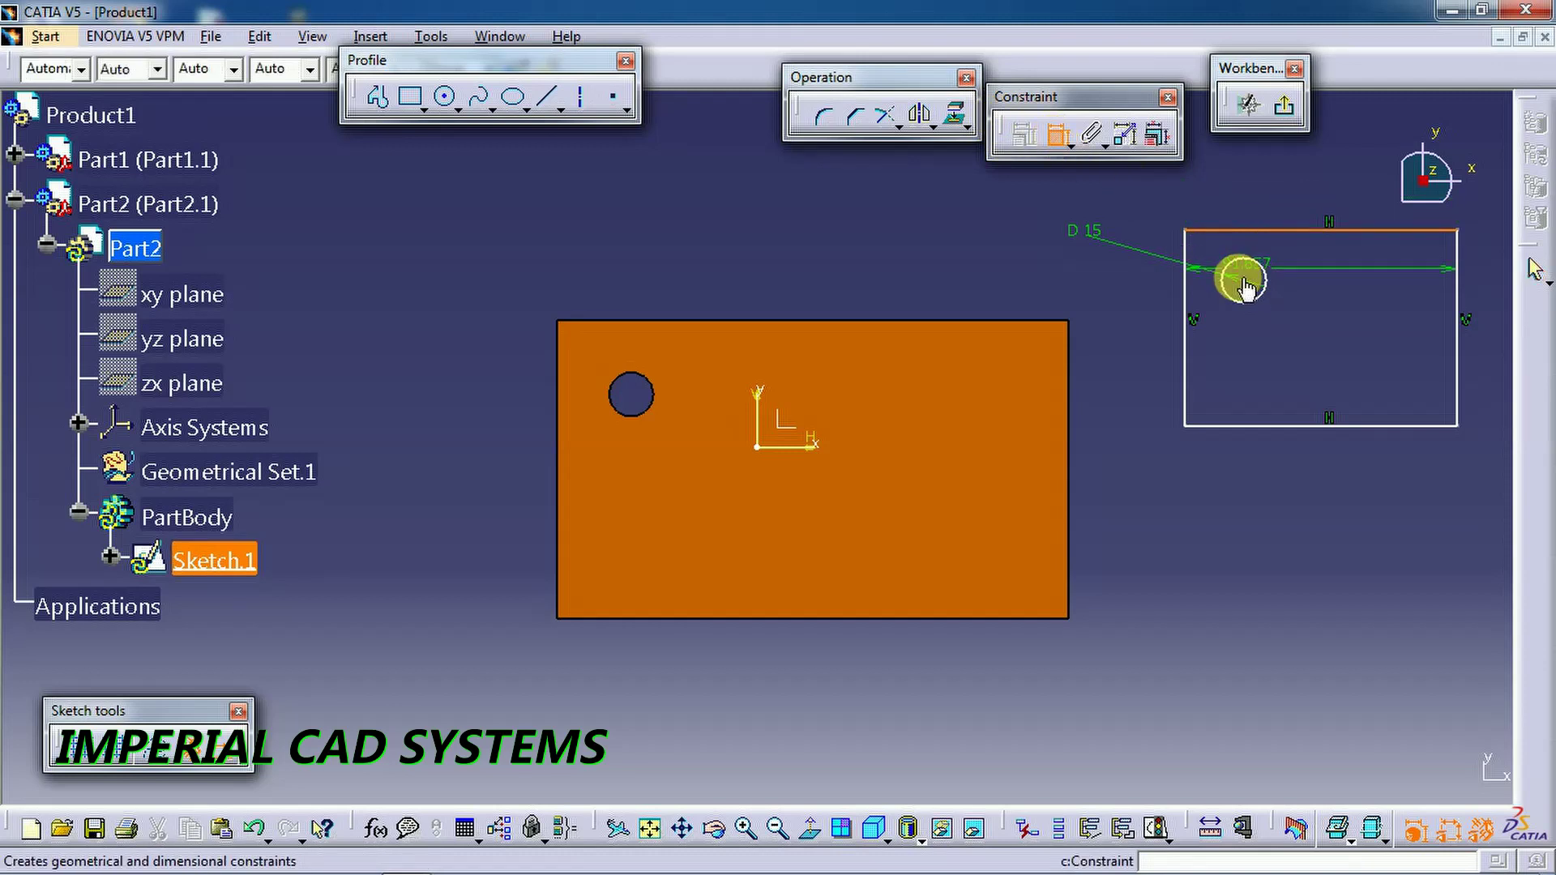
pyautogui.click(1243, 278)
pyautogui.click(1299, 258)
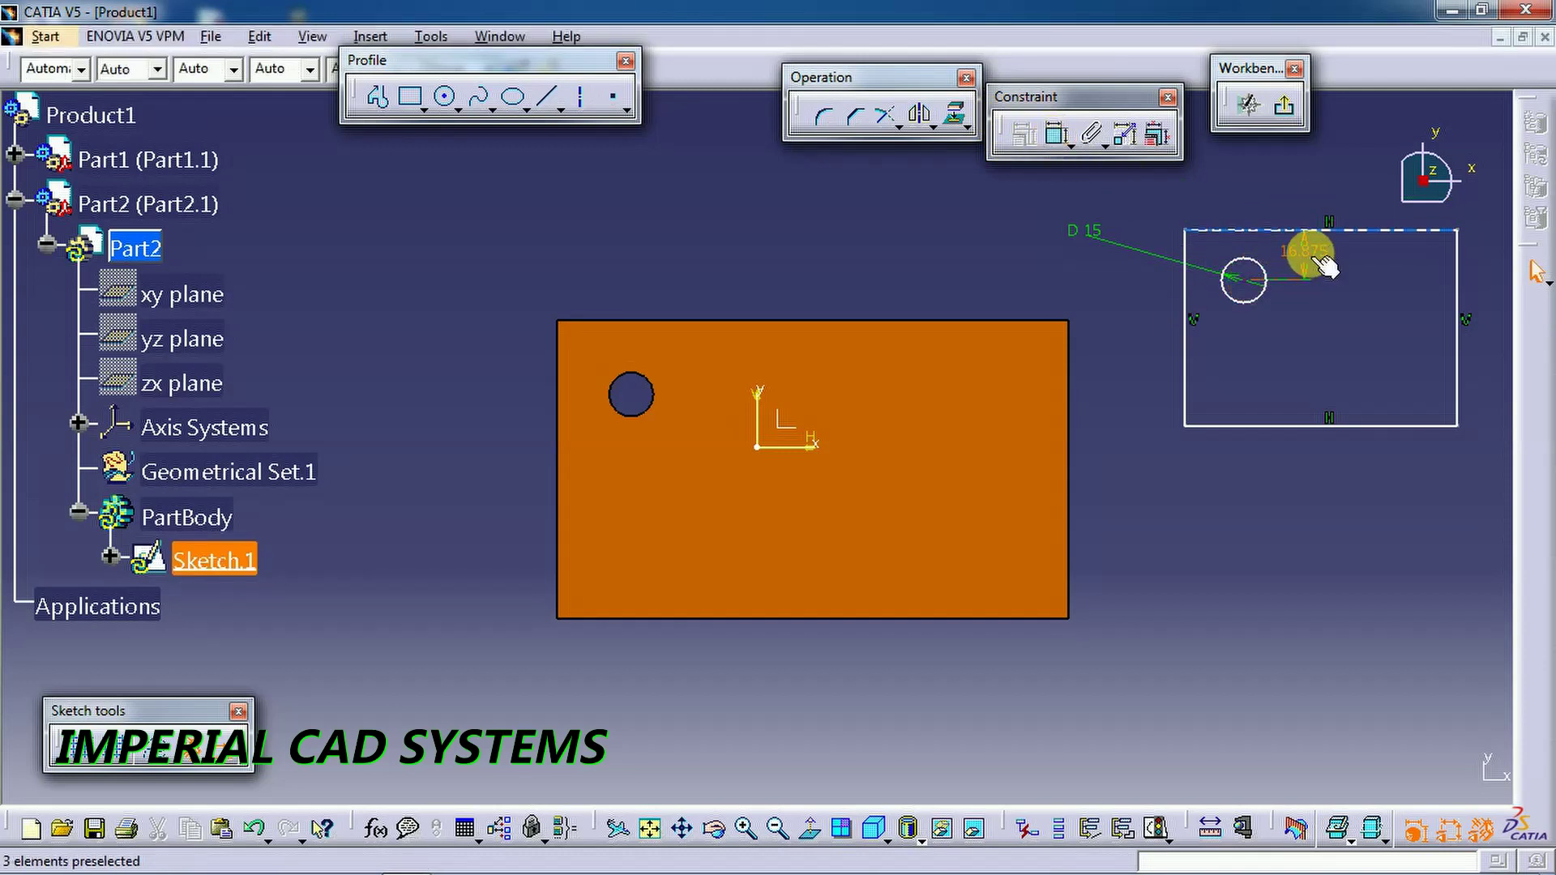
pyautogui.doubleClick(1303, 251)
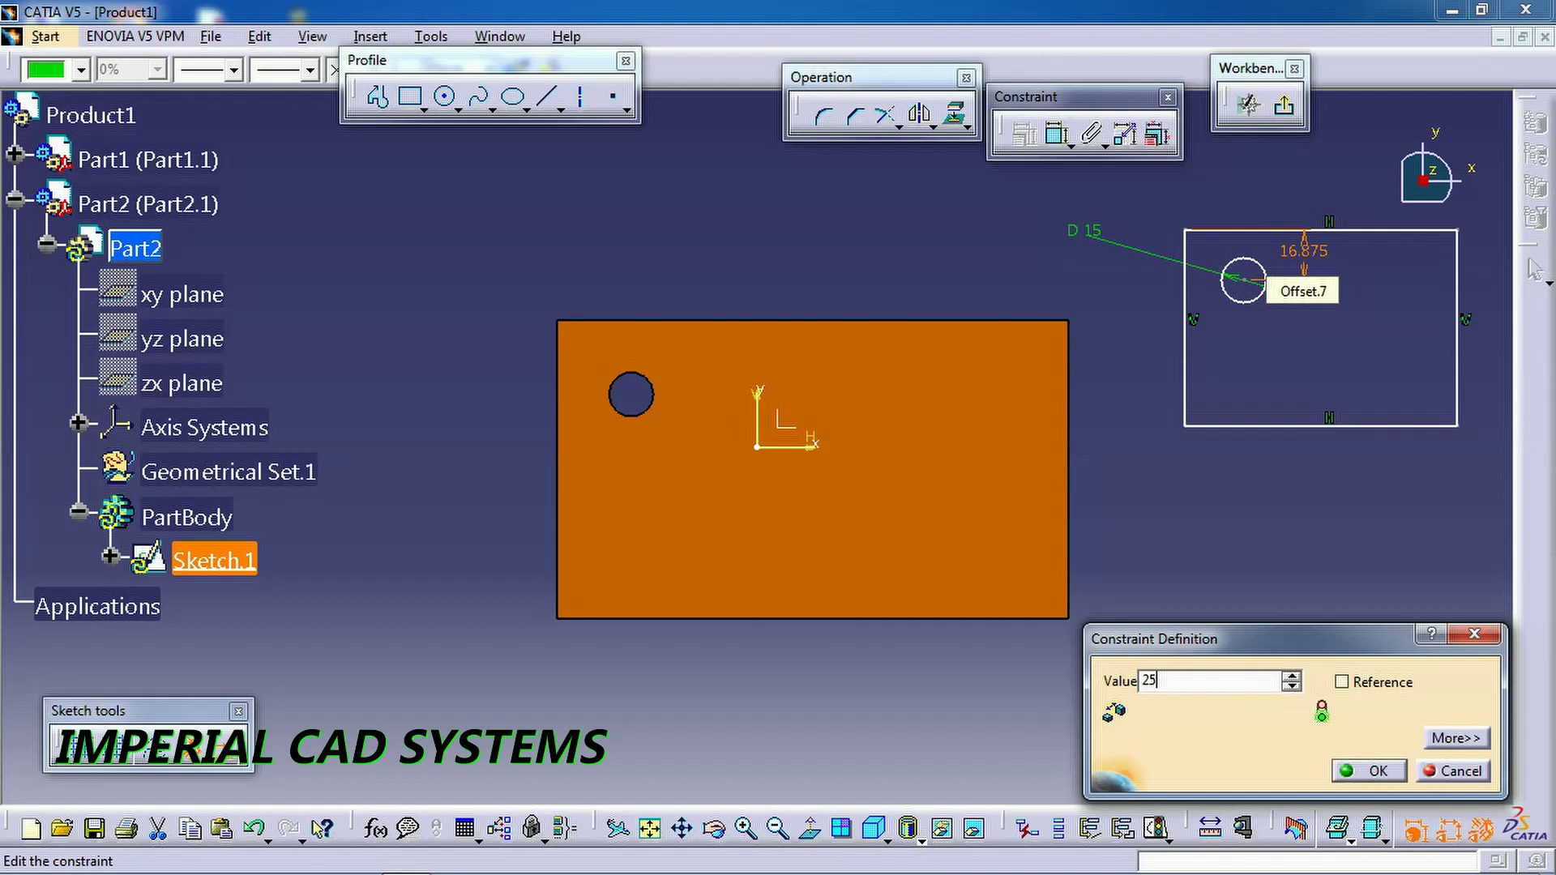
pyautogui.press('Return')
# - Constrain the new circle's centre to 25 mm from the new rectangle's left edge
pyautogui.click(1058, 138)
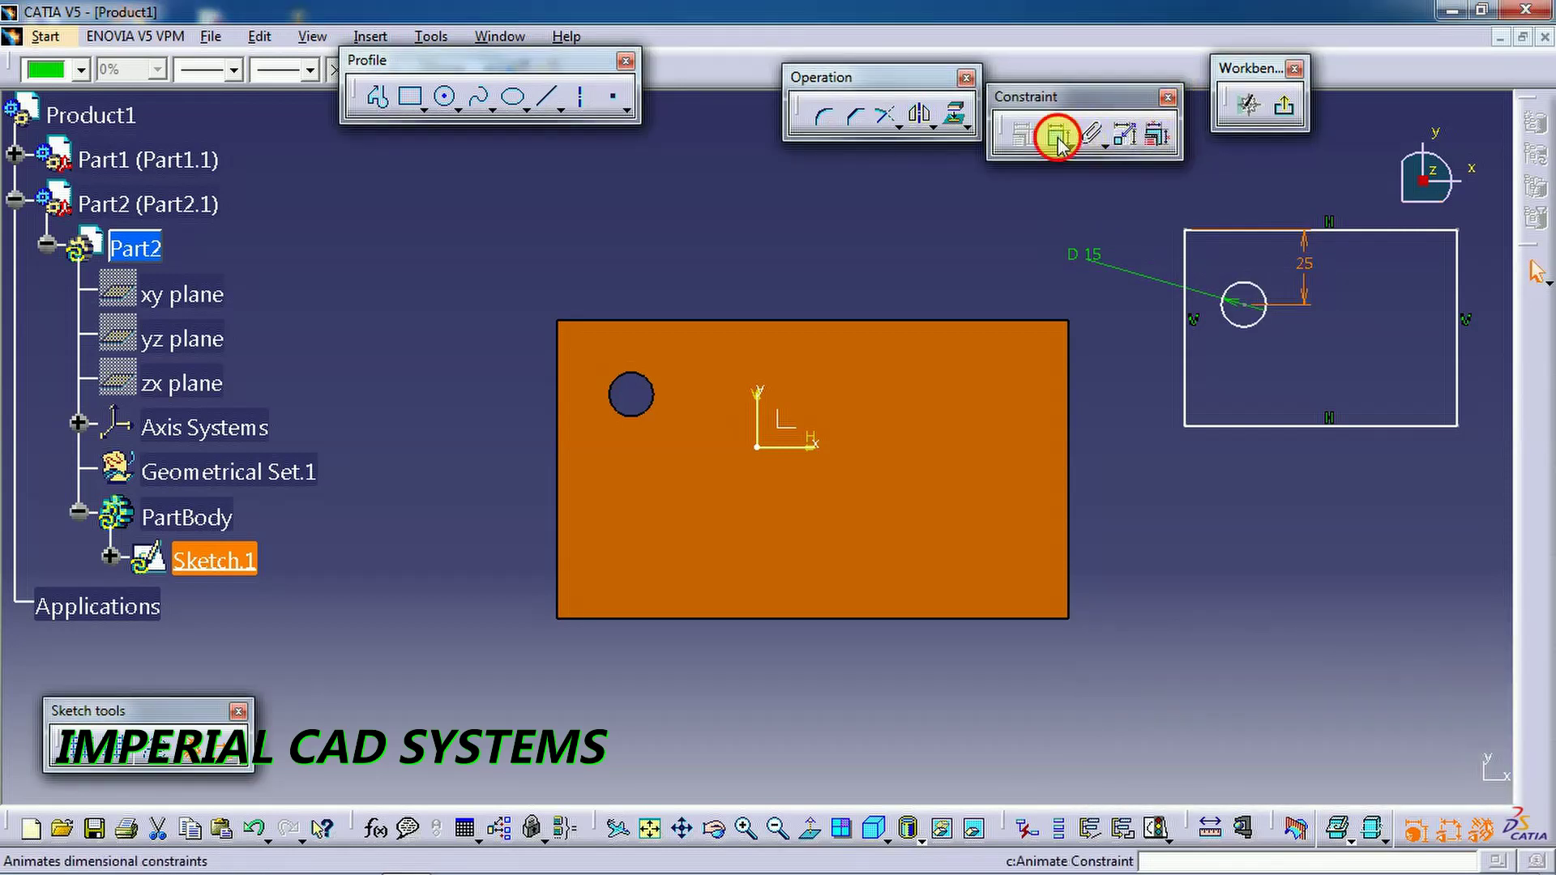
pyautogui.click(1254, 313)
pyautogui.click(1189, 276)
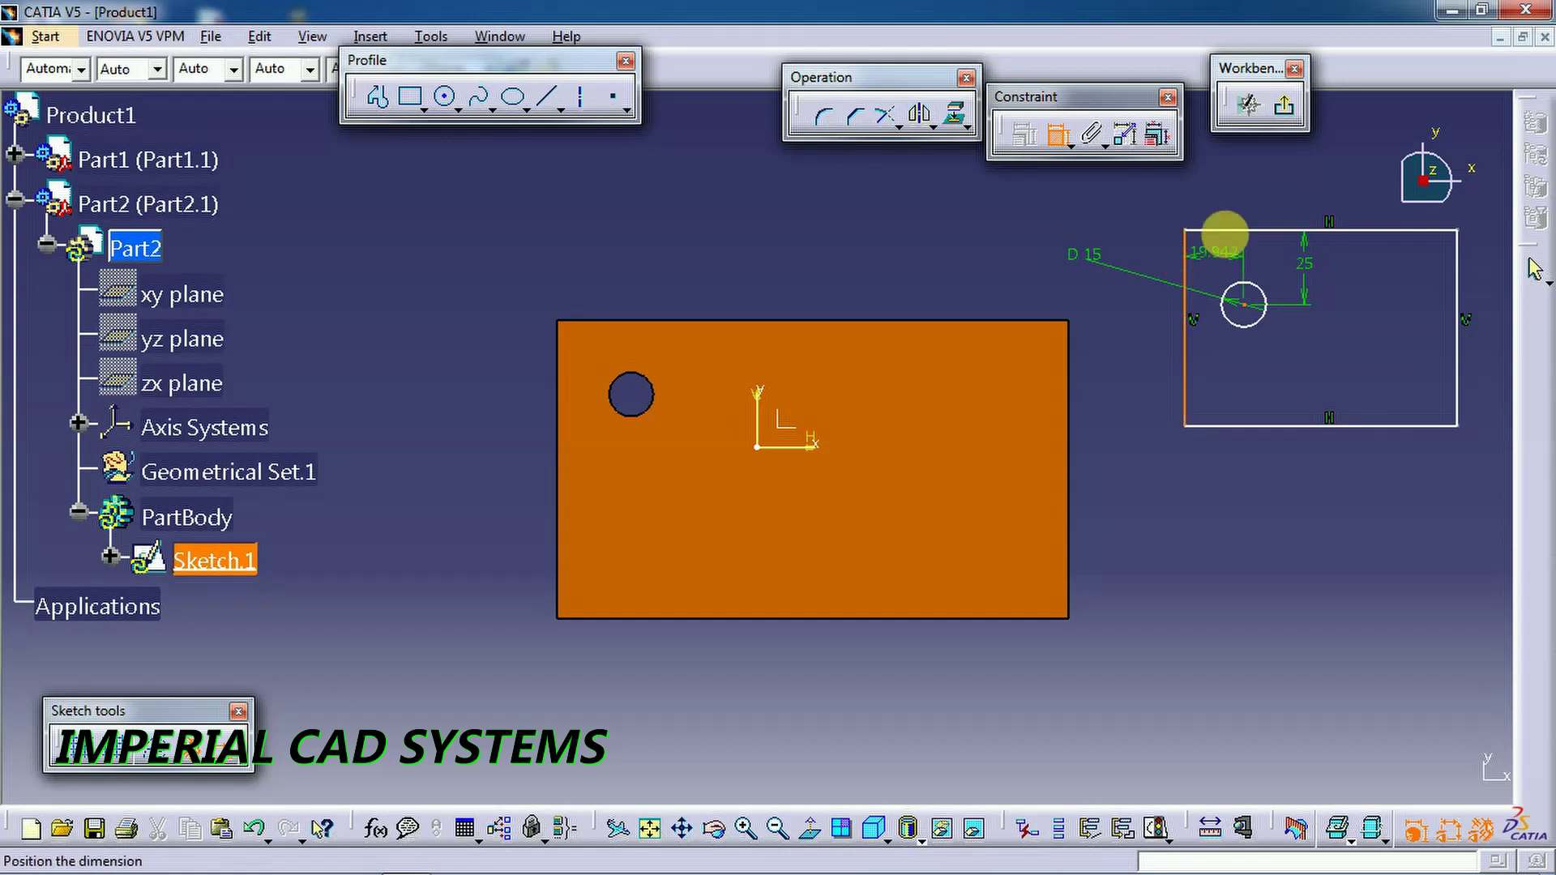
pyautogui.click(1232, 178)
pyautogui.doubleClick(1242, 174)
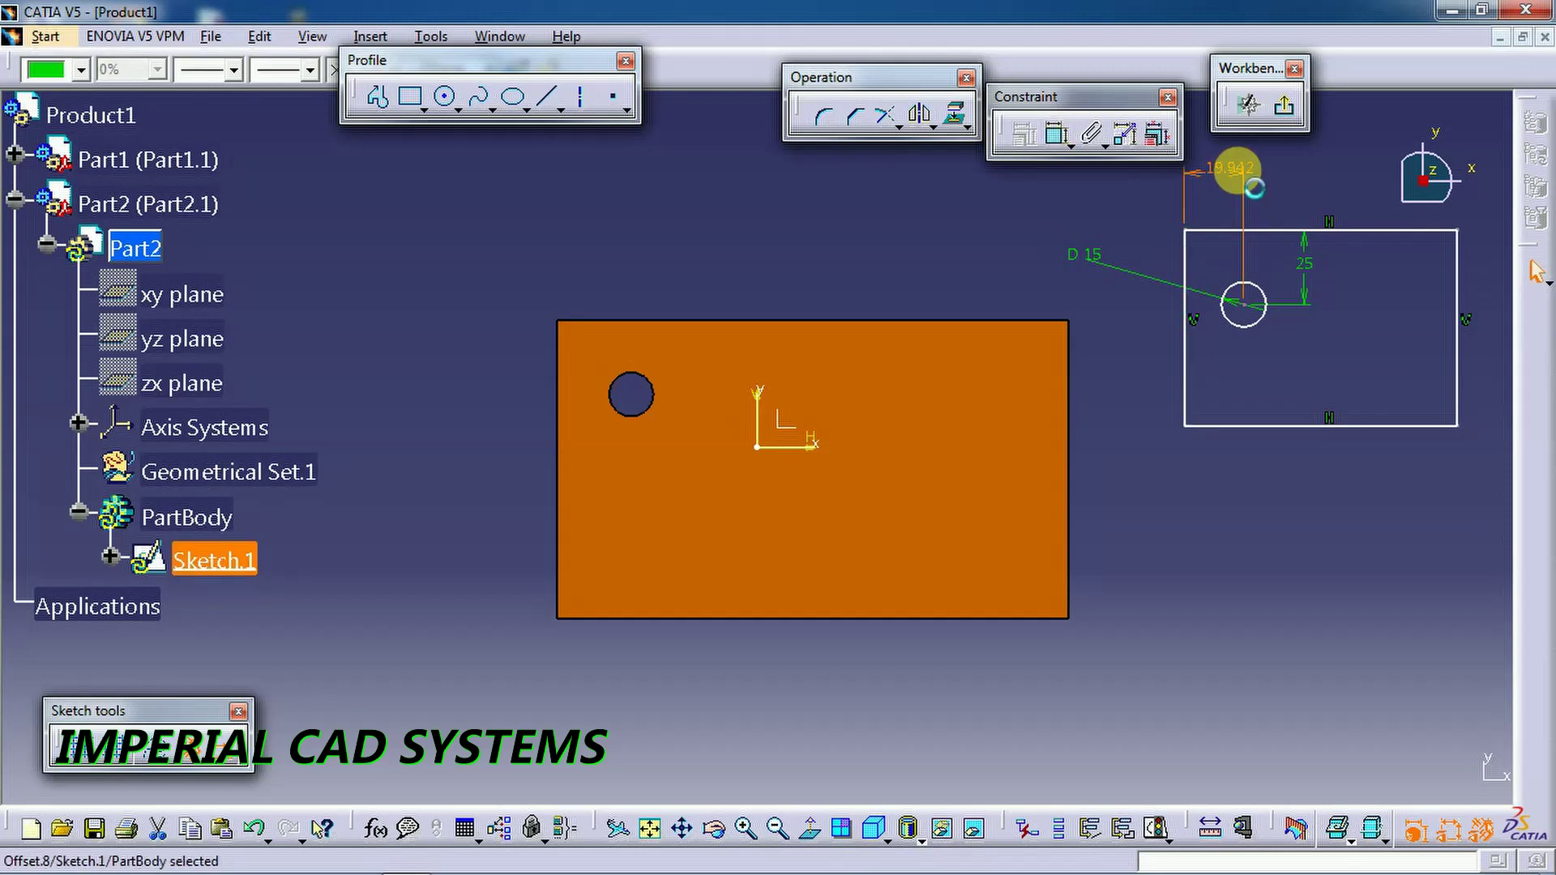
pyautogui.write('25')
pyautogui.press('Return')
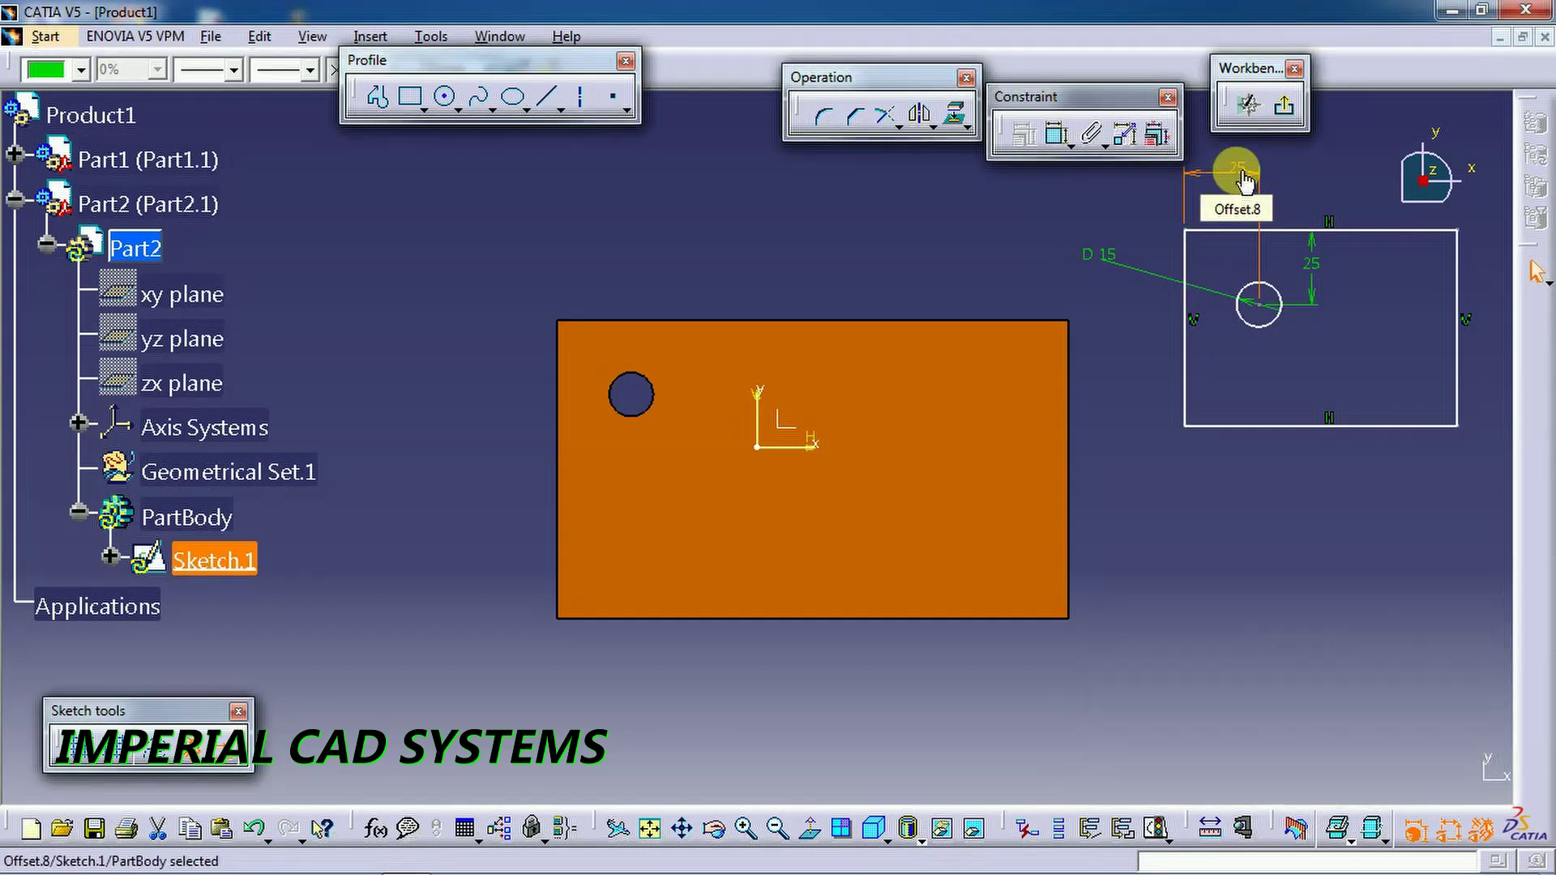
# - Finish the second part's sketch and extrude it as a 10 mm pad
pyautogui.click(1284, 105)
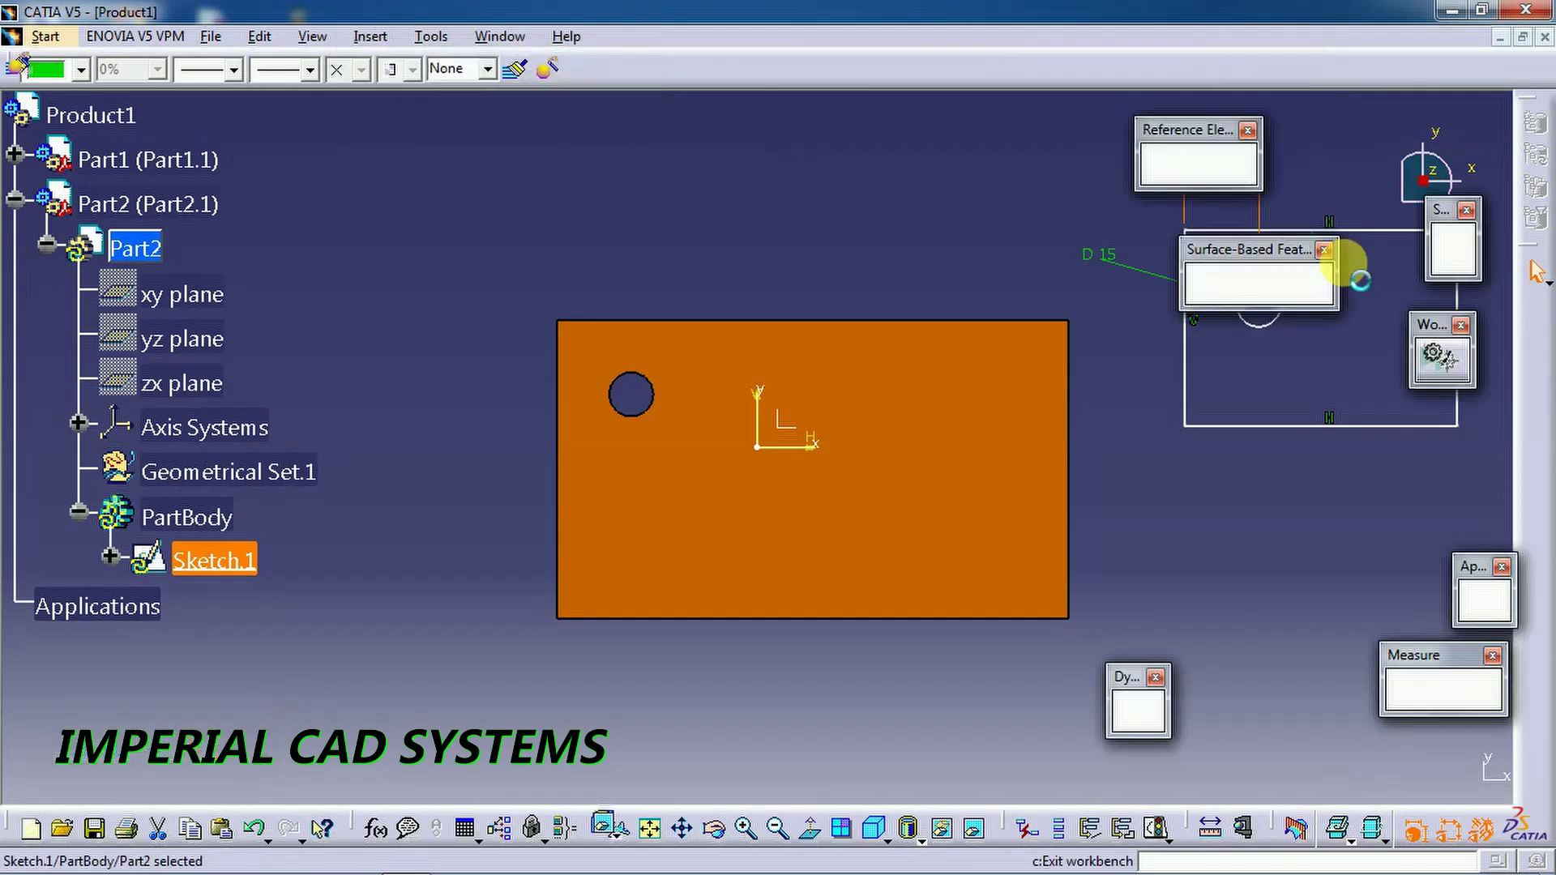
pyautogui.click(618, 70)
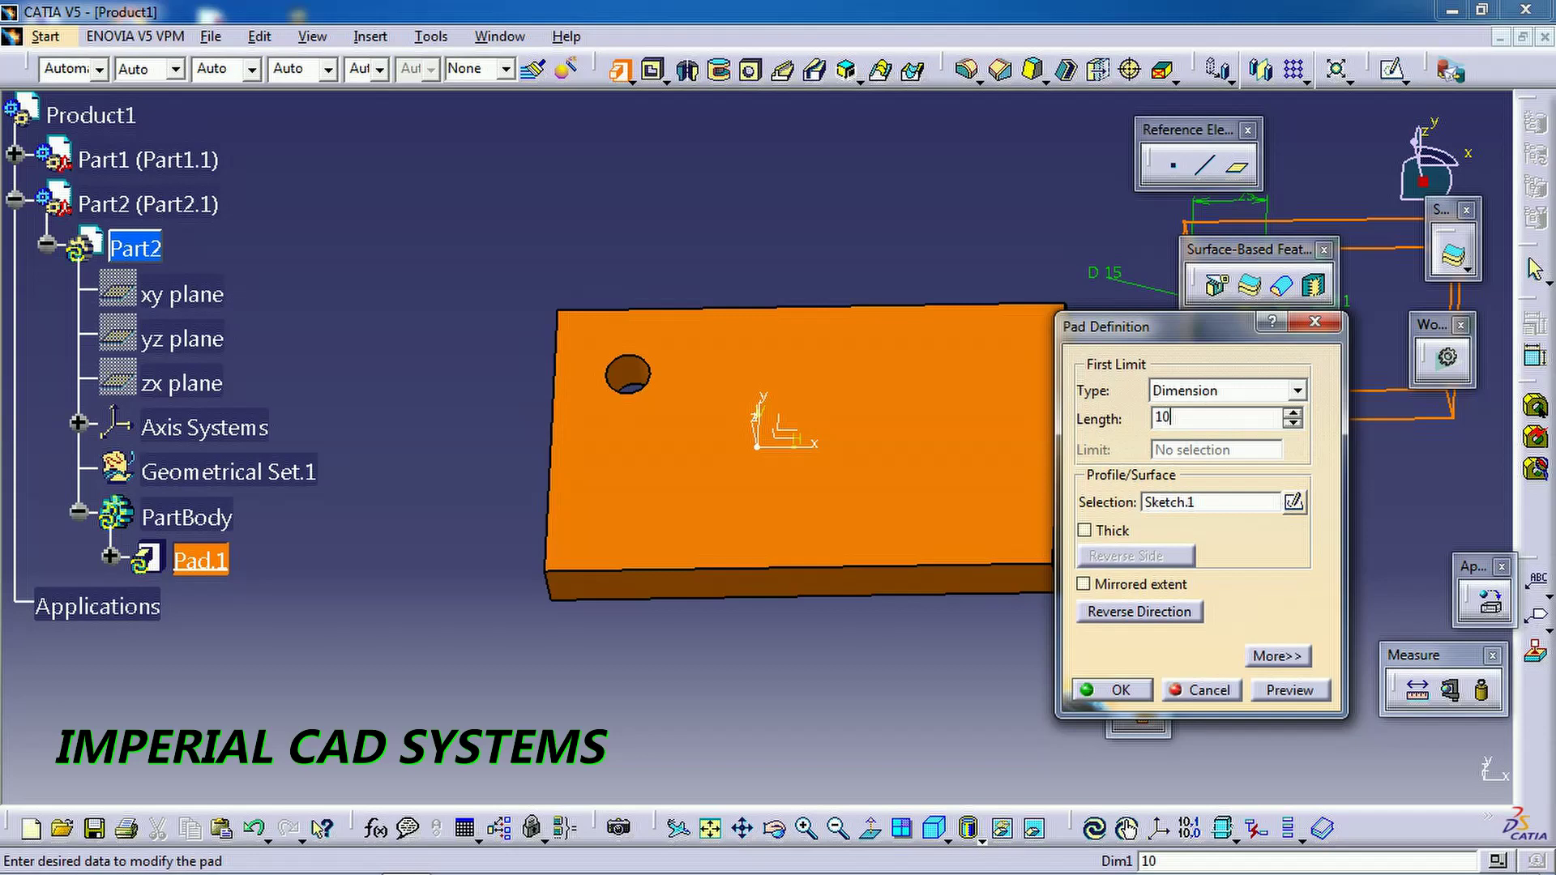
pyautogui.press('Return')
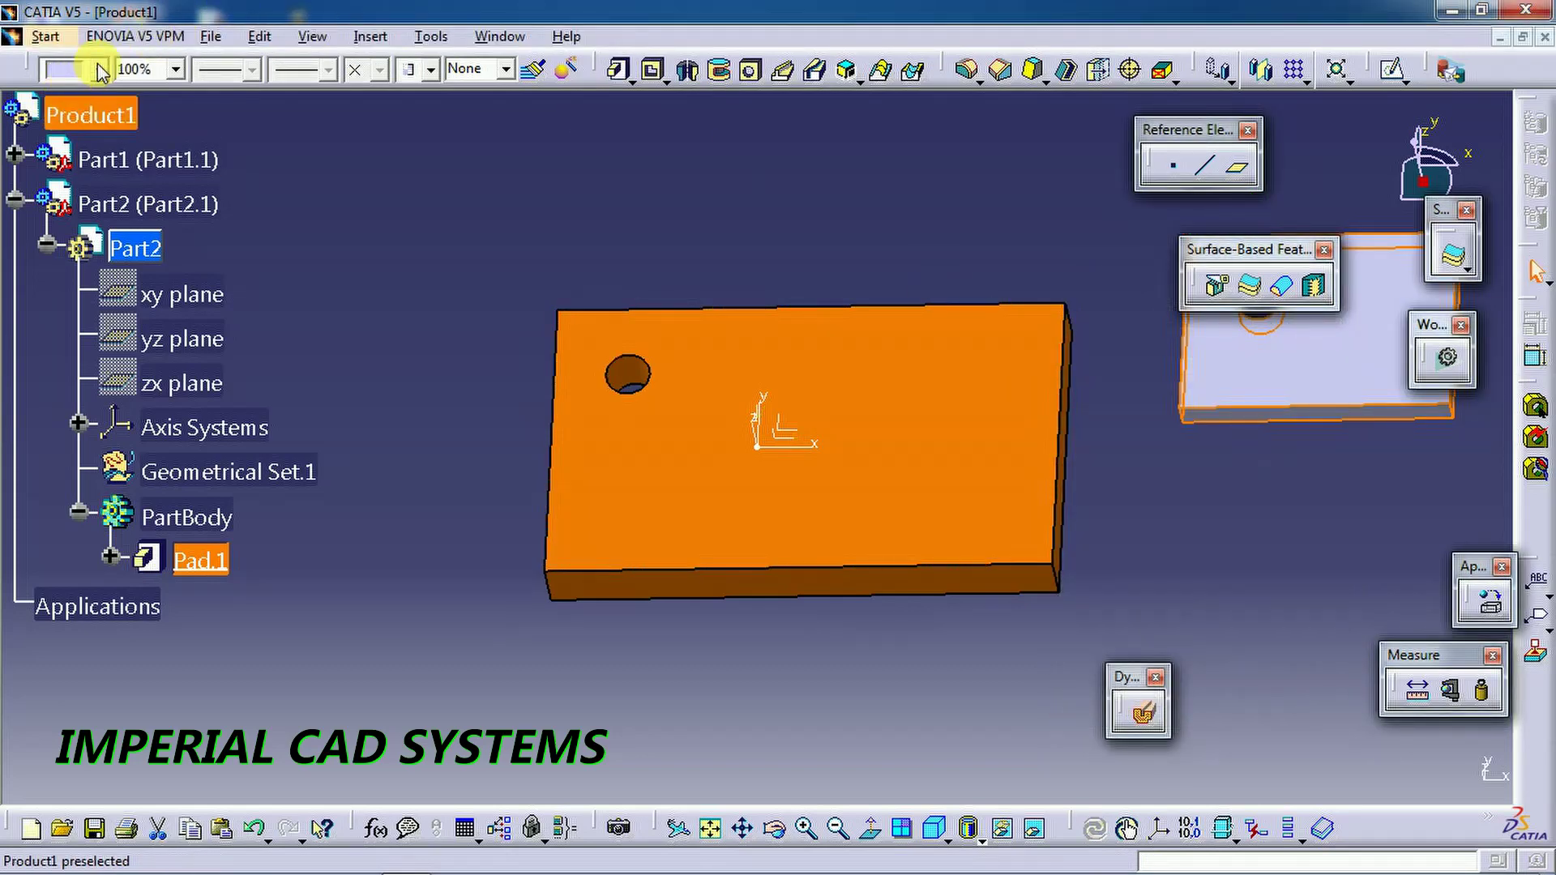
# - Colour the second part's pad blue and collapse the Part2 branch in the specification tree
pyautogui.click(100, 70)
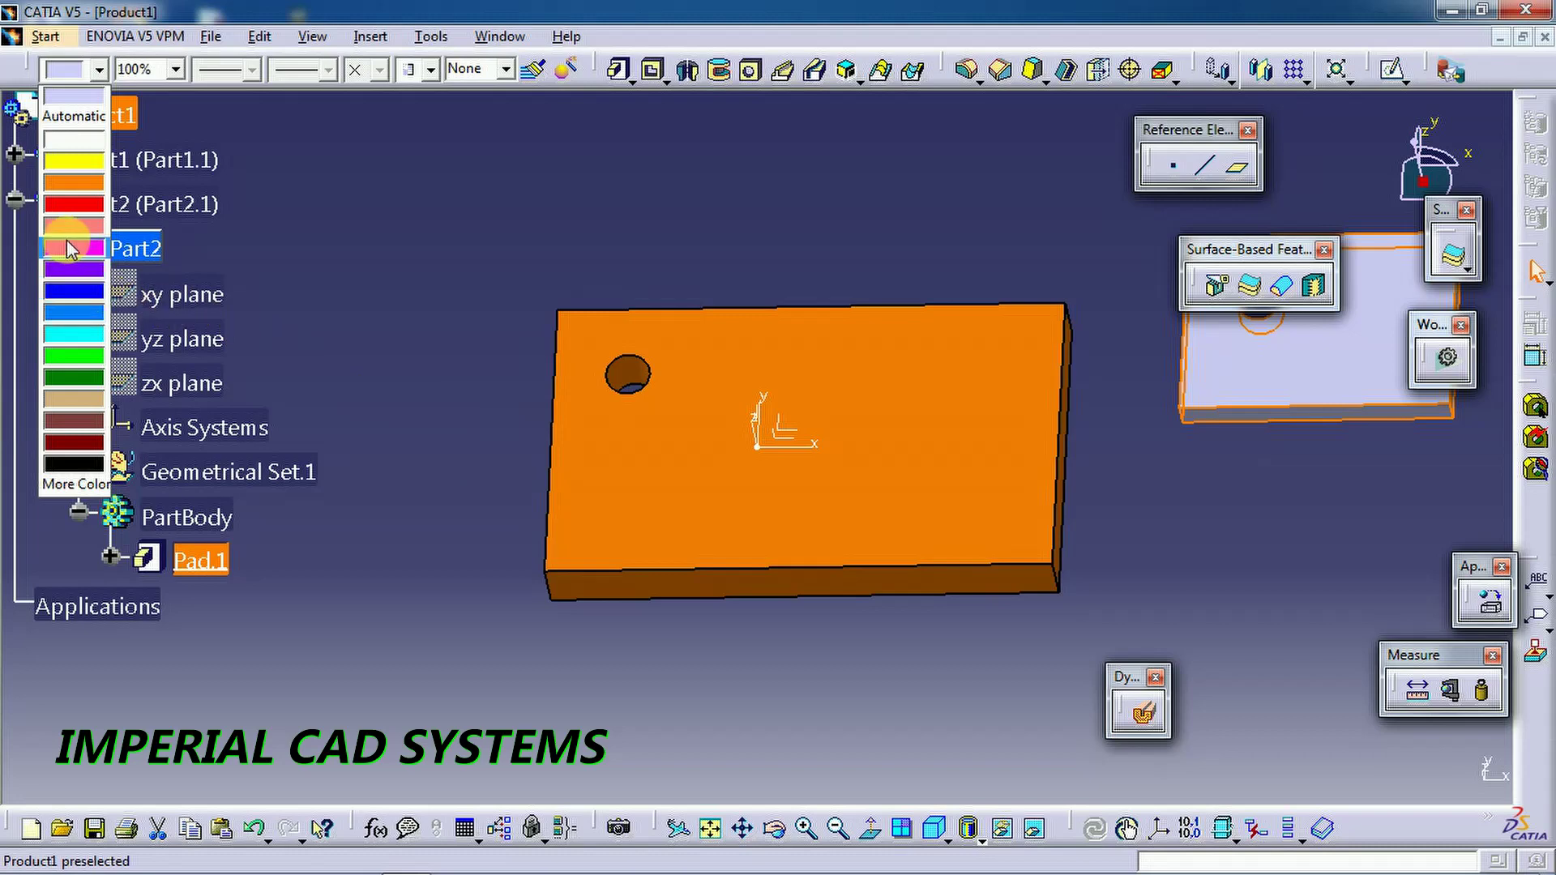
pyautogui.click(98, 314)
pyautogui.moveTo(527, 403); pyautogui.dragTo(382, 414, button='middle')
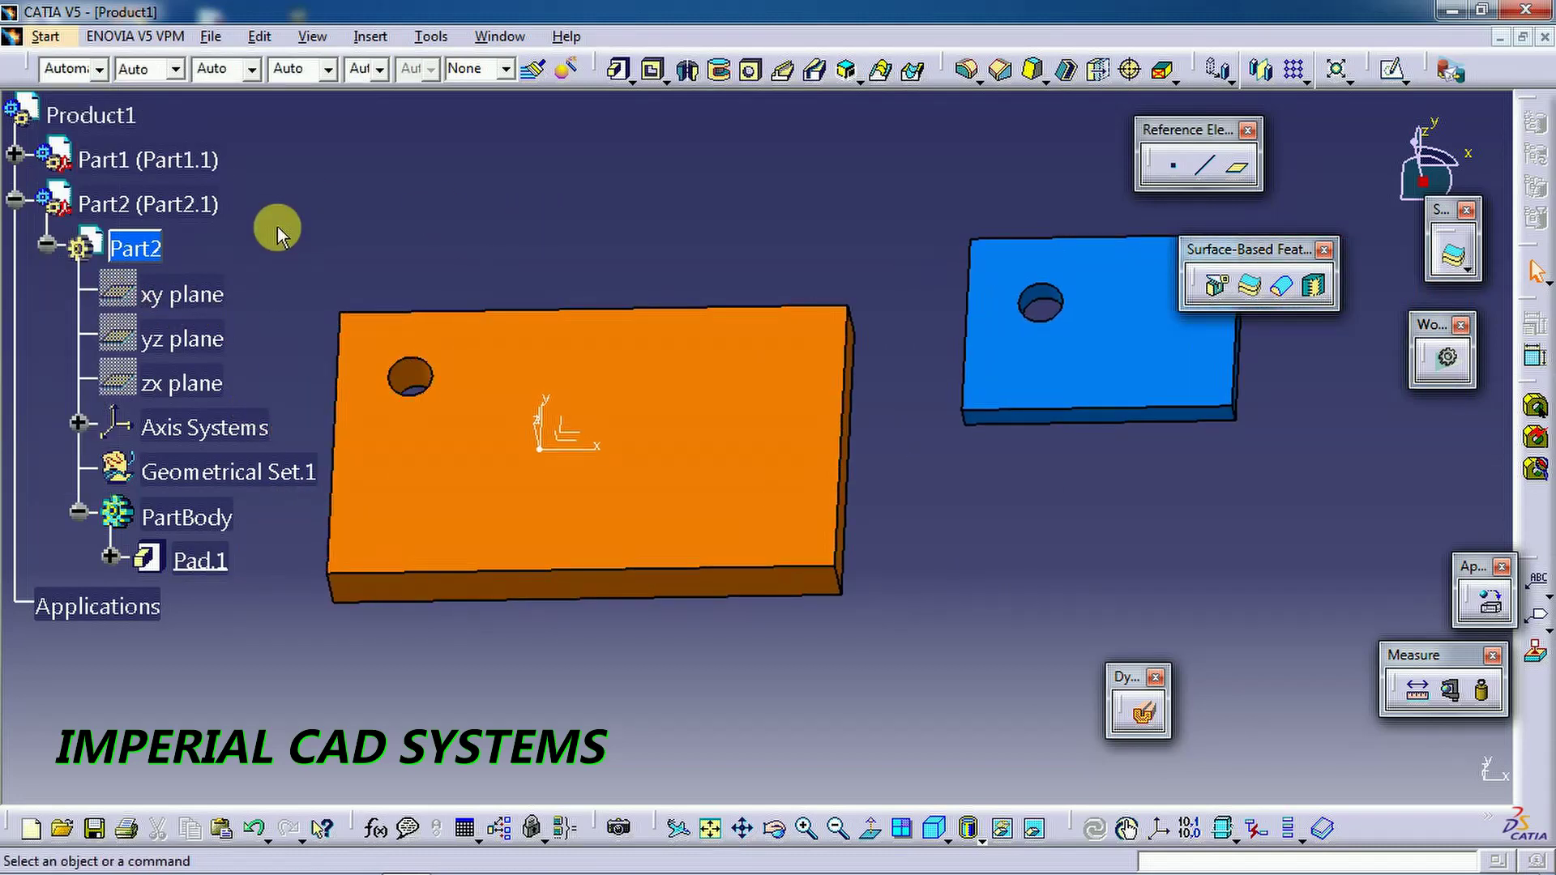
pyautogui.click(16, 199)
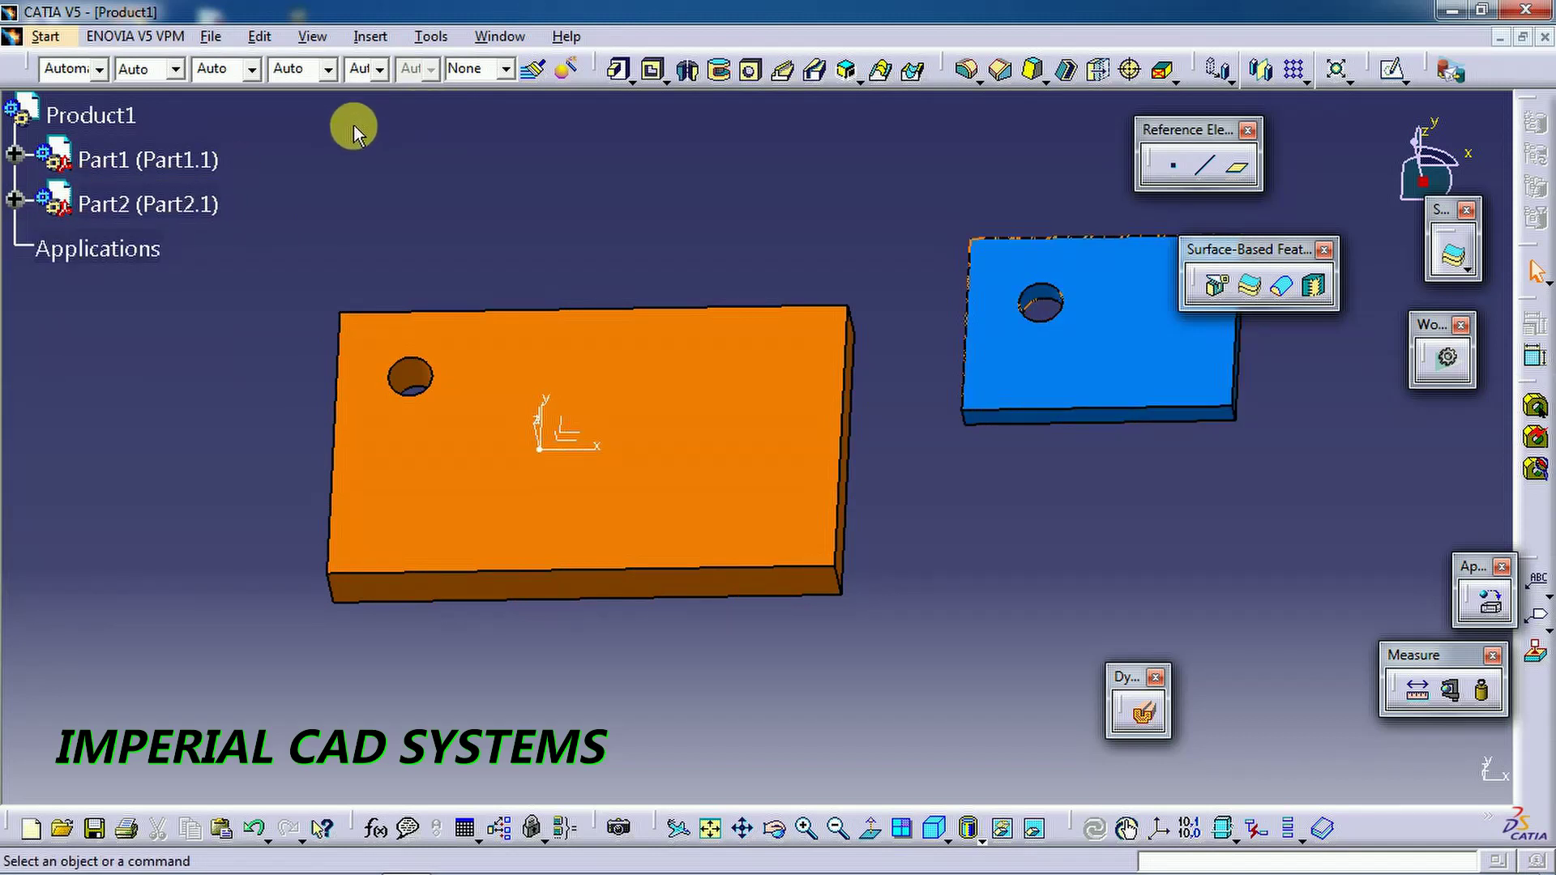
# - Activate the top-level Product1 assembly and fix the orange plate in place with a Fix constraint
pyautogui.doubleClick(130, 115)
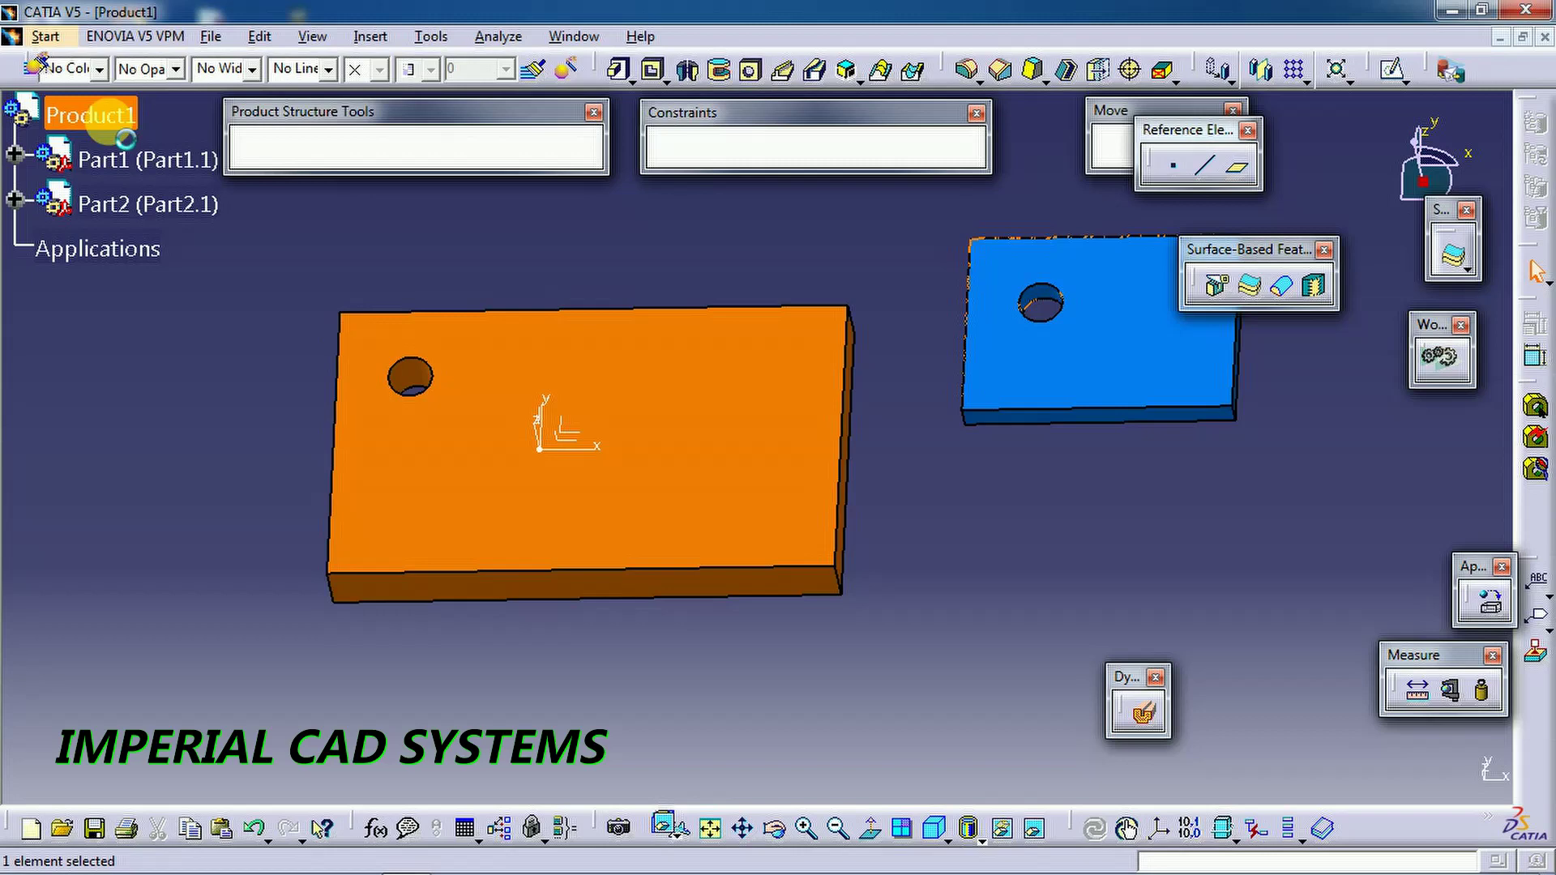
pyautogui.click(656, 267)
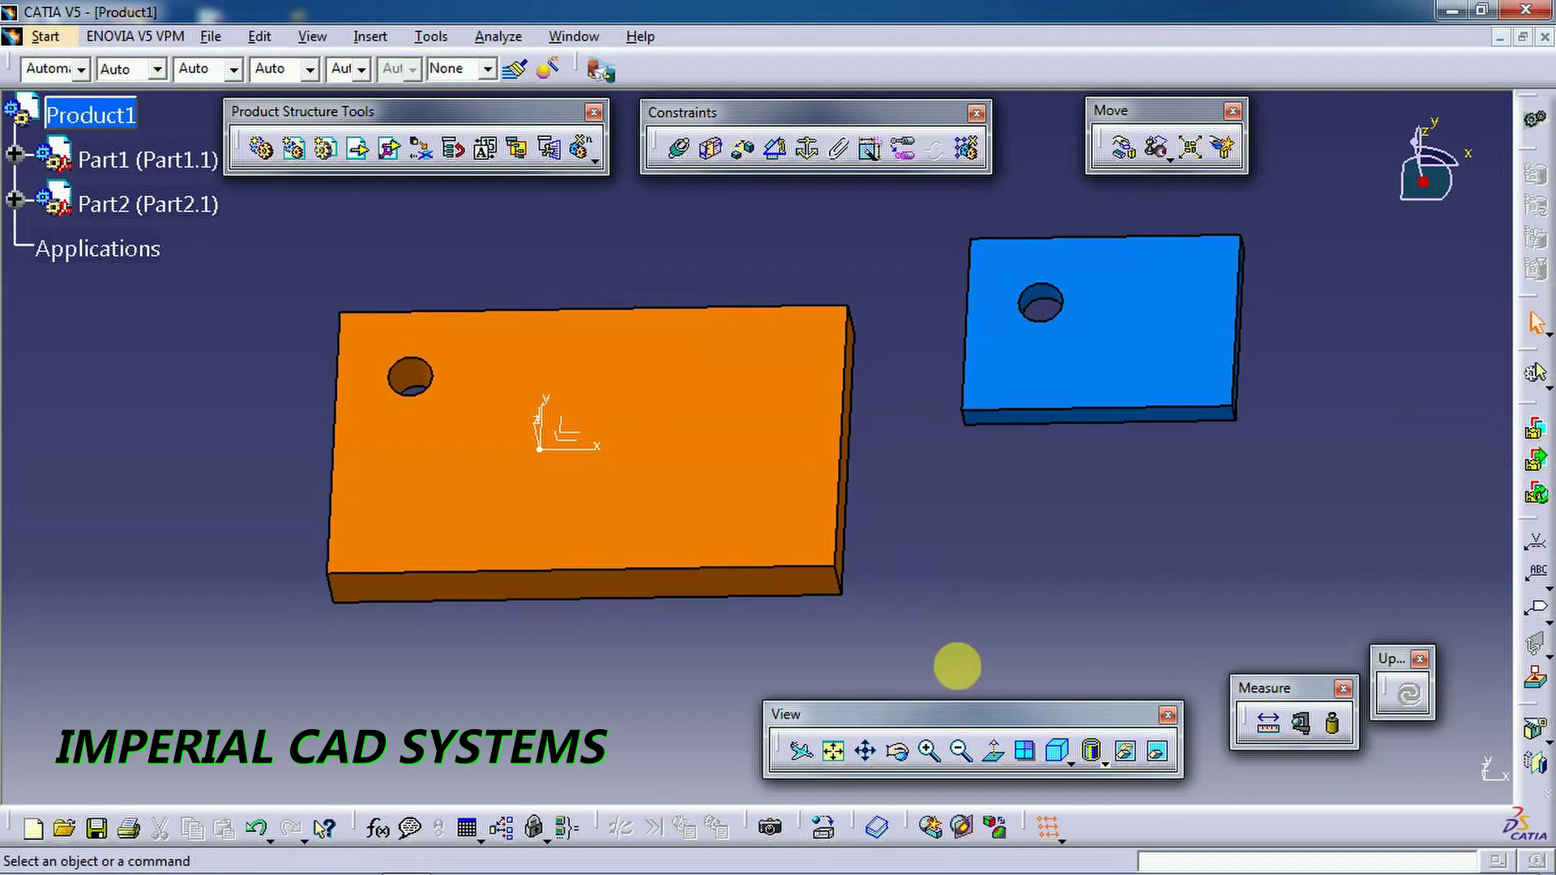
pyautogui.moveTo(869, 638); pyautogui.dragTo(954, 535, button='middle')
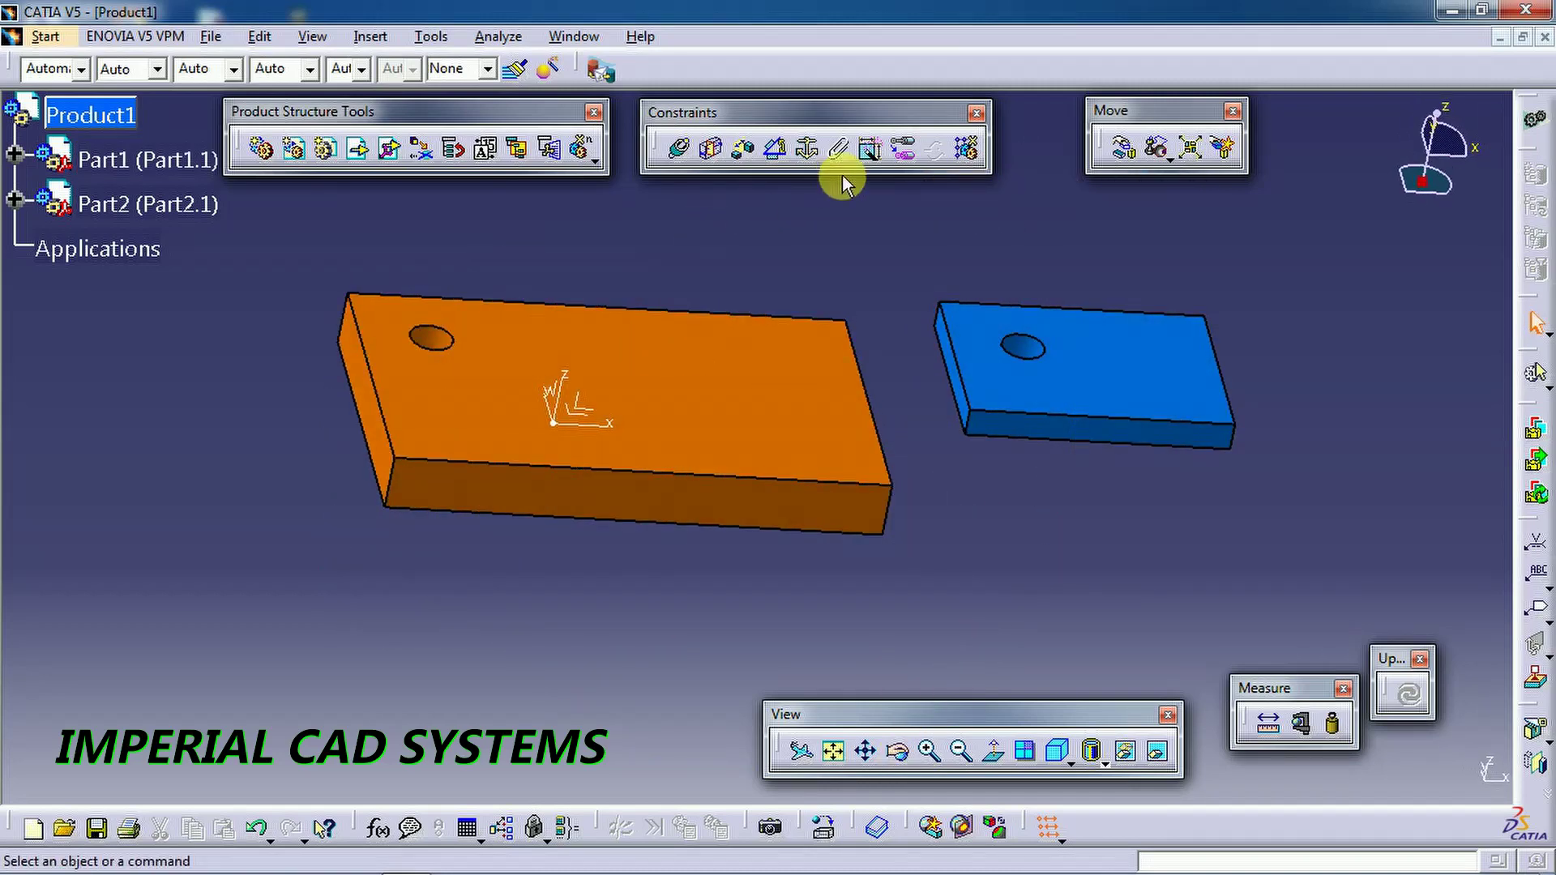
pyautogui.click(808, 151)
pyautogui.click(765, 373)
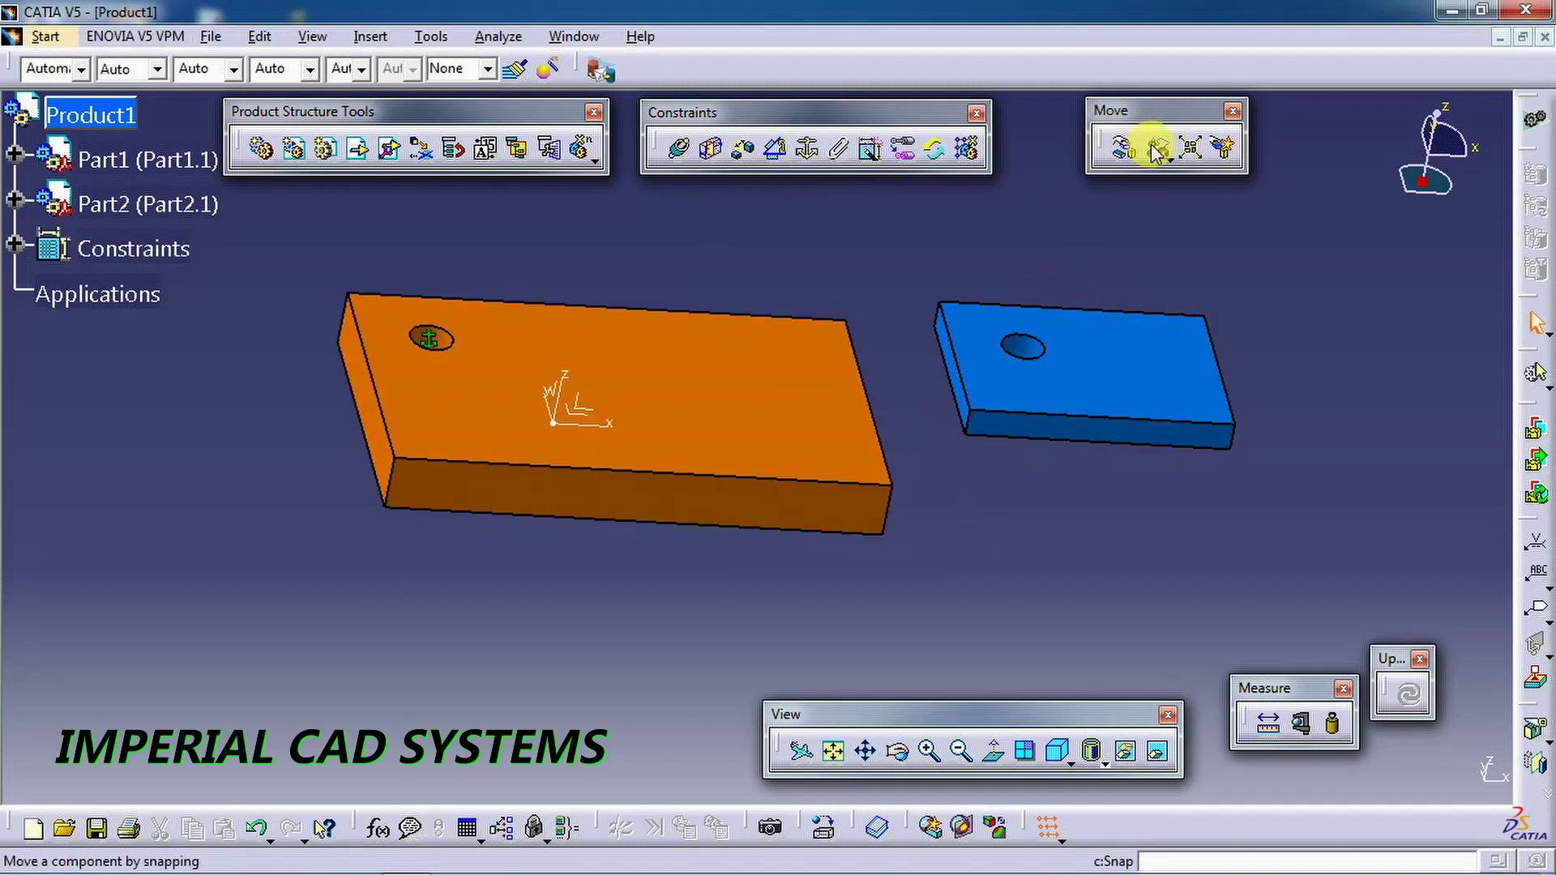
# - Smart Move the blue plate with automatic constraint creation, making its hole axis coincident with the orange plate's hole axis
pyautogui.click(1174, 160)
pyautogui.click(1237, 178)
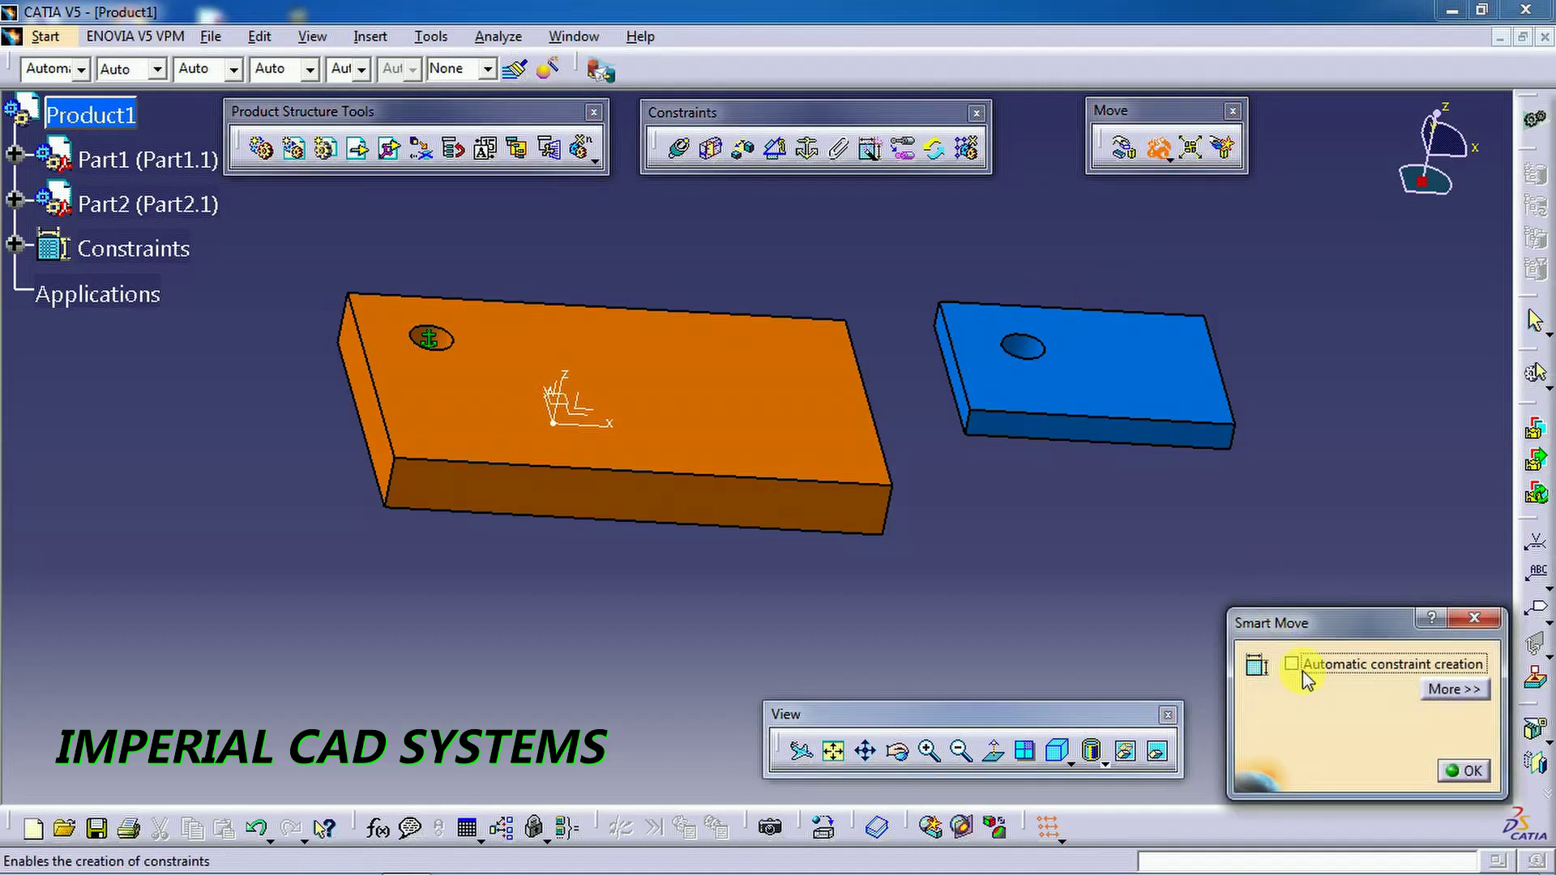
pyautogui.click(1067, 389)
pyautogui.click(1017, 351)
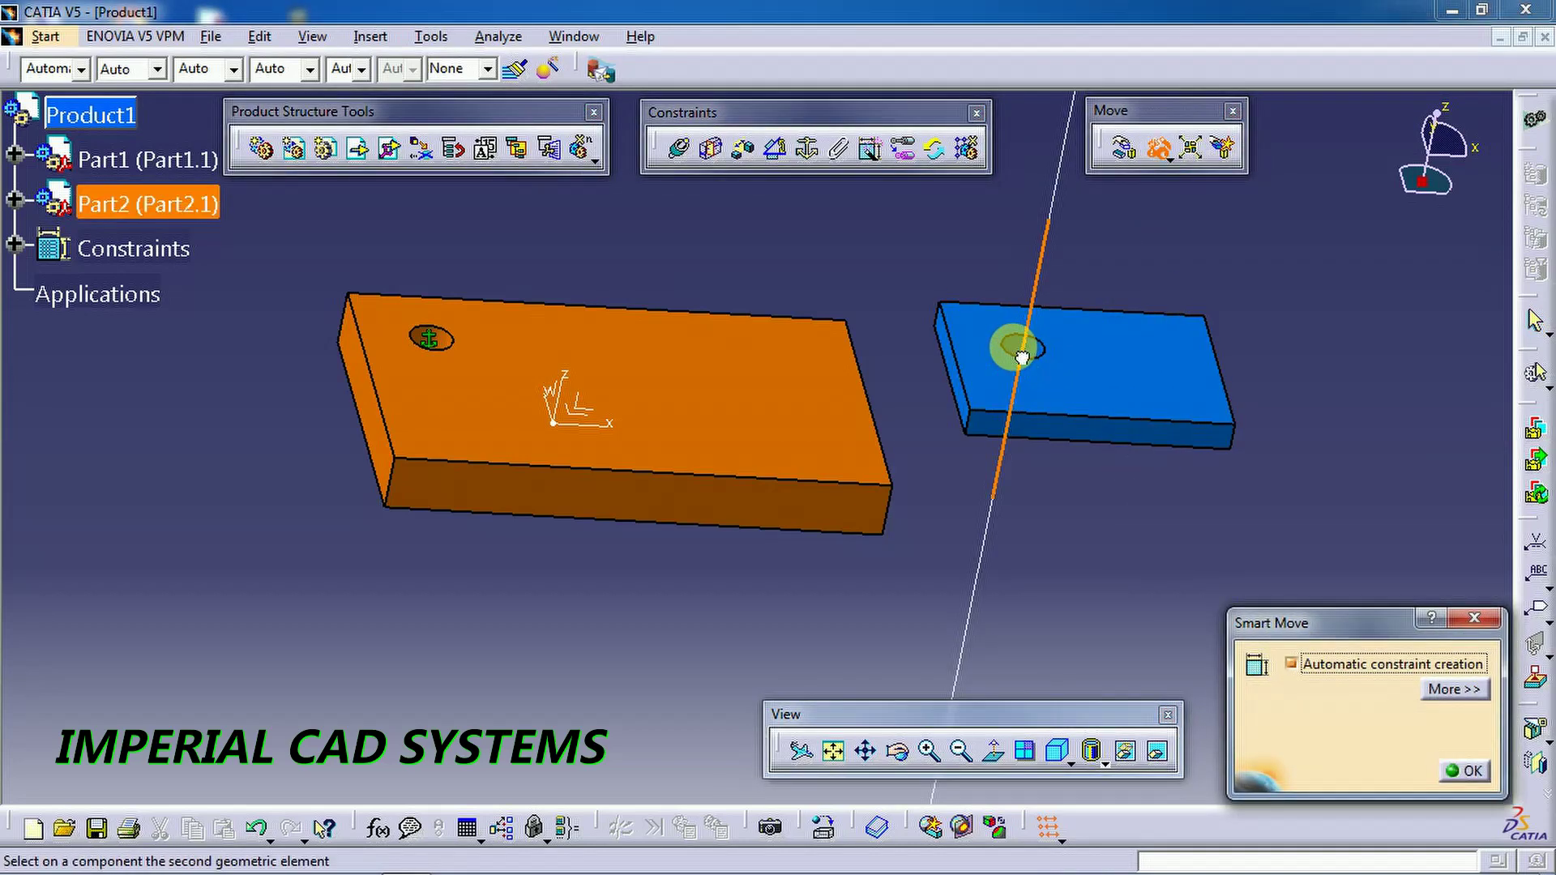
pyautogui.click(443, 338)
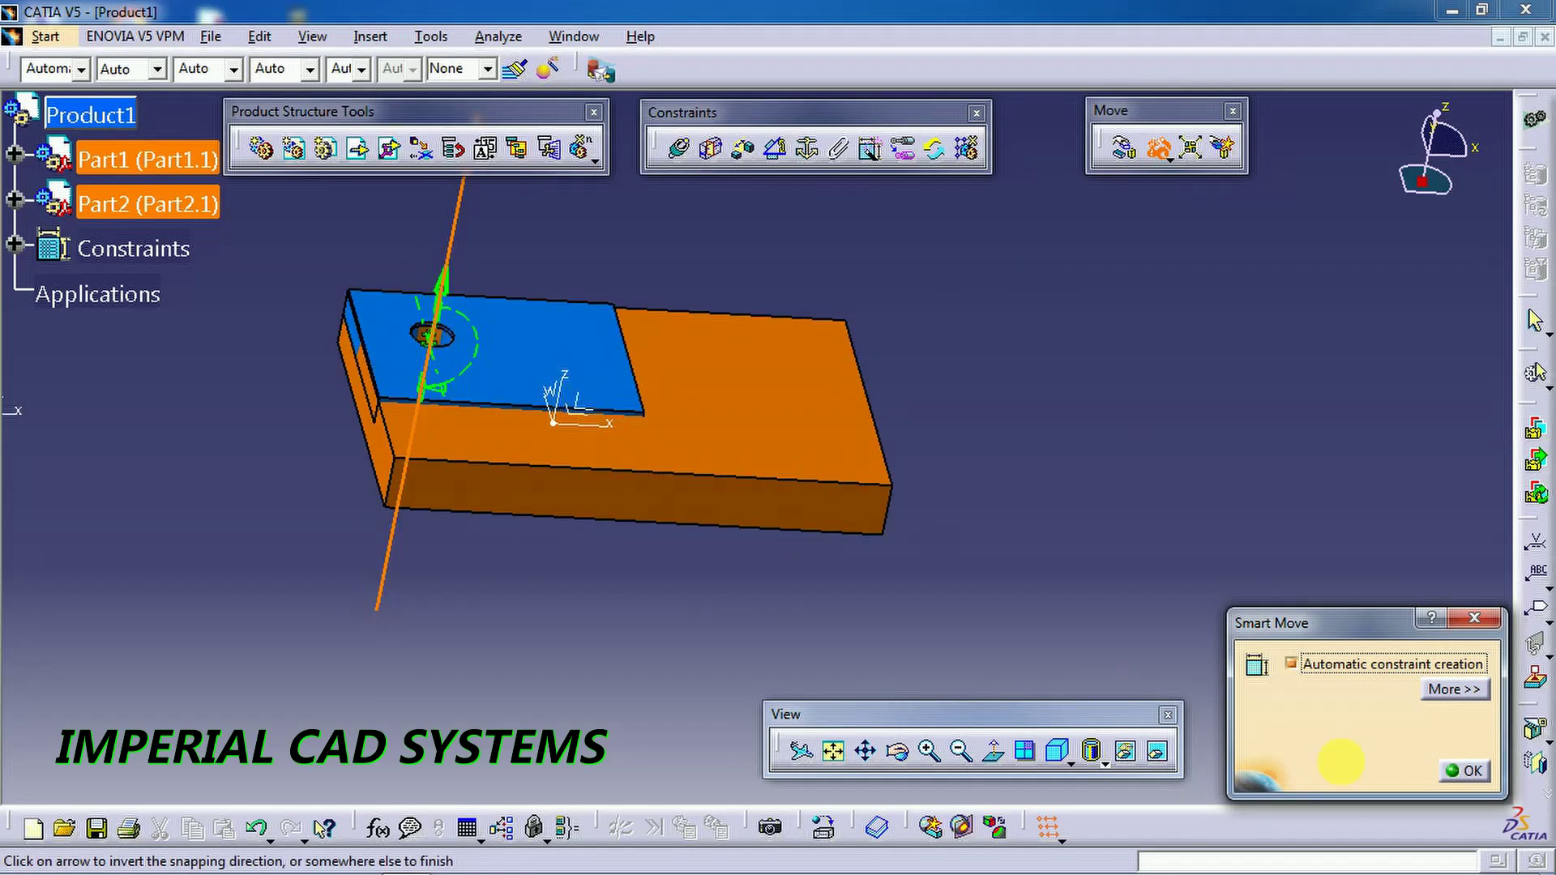
pyautogui.click(1461, 771)
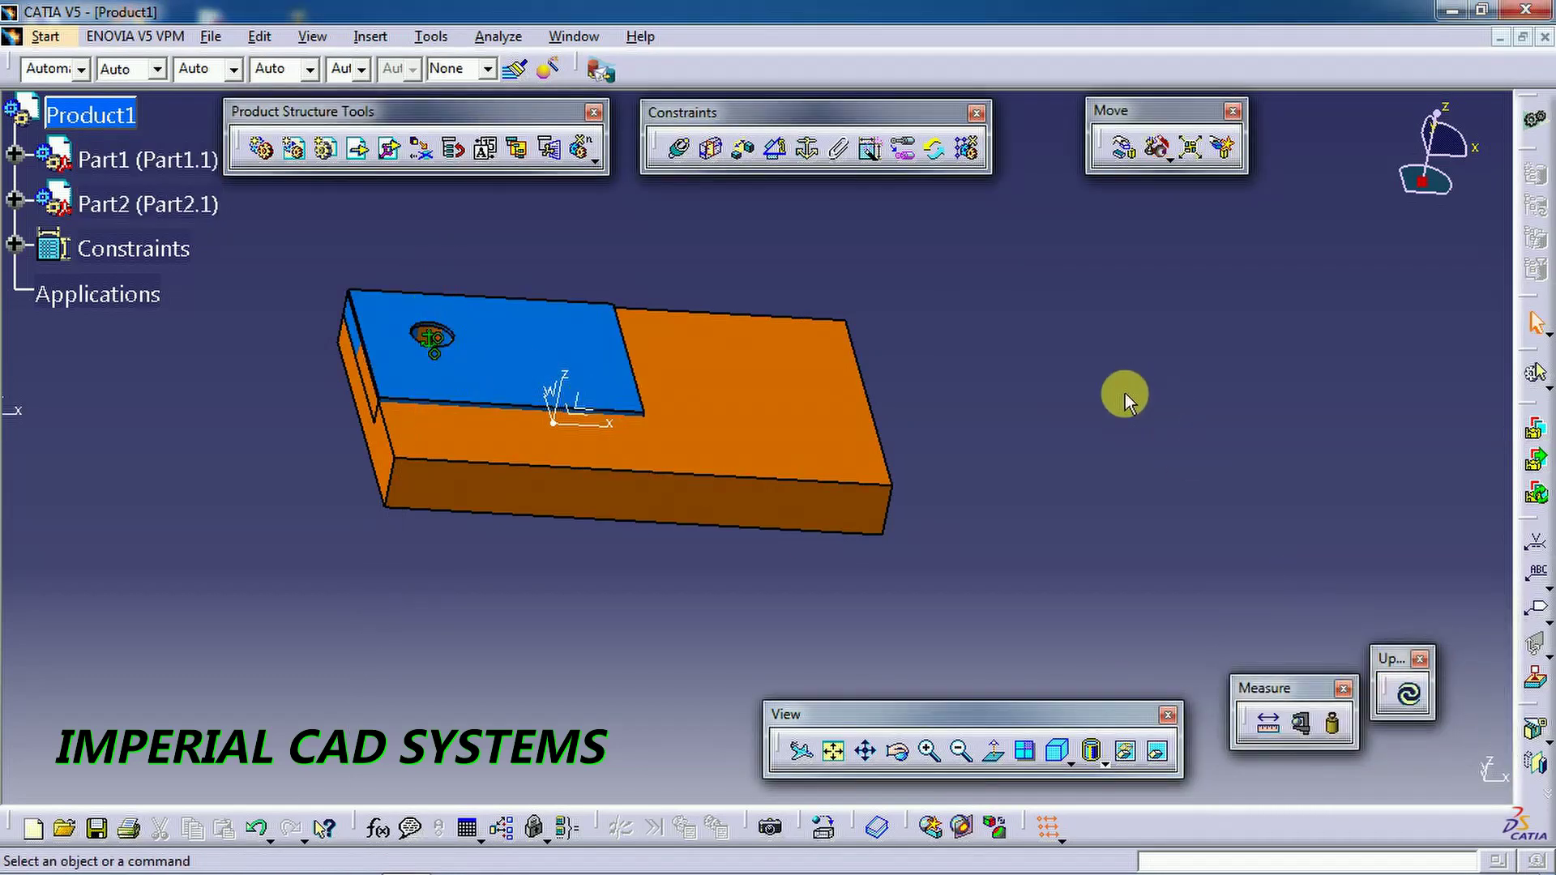
# - Manipulate the blue plate along the Z axis to lift it clear above the orange plate
pyautogui.click(1126, 150)
pyautogui.click(1367, 395)
pyautogui.moveTo(545, 354); pyautogui.dragTo(582, 145)
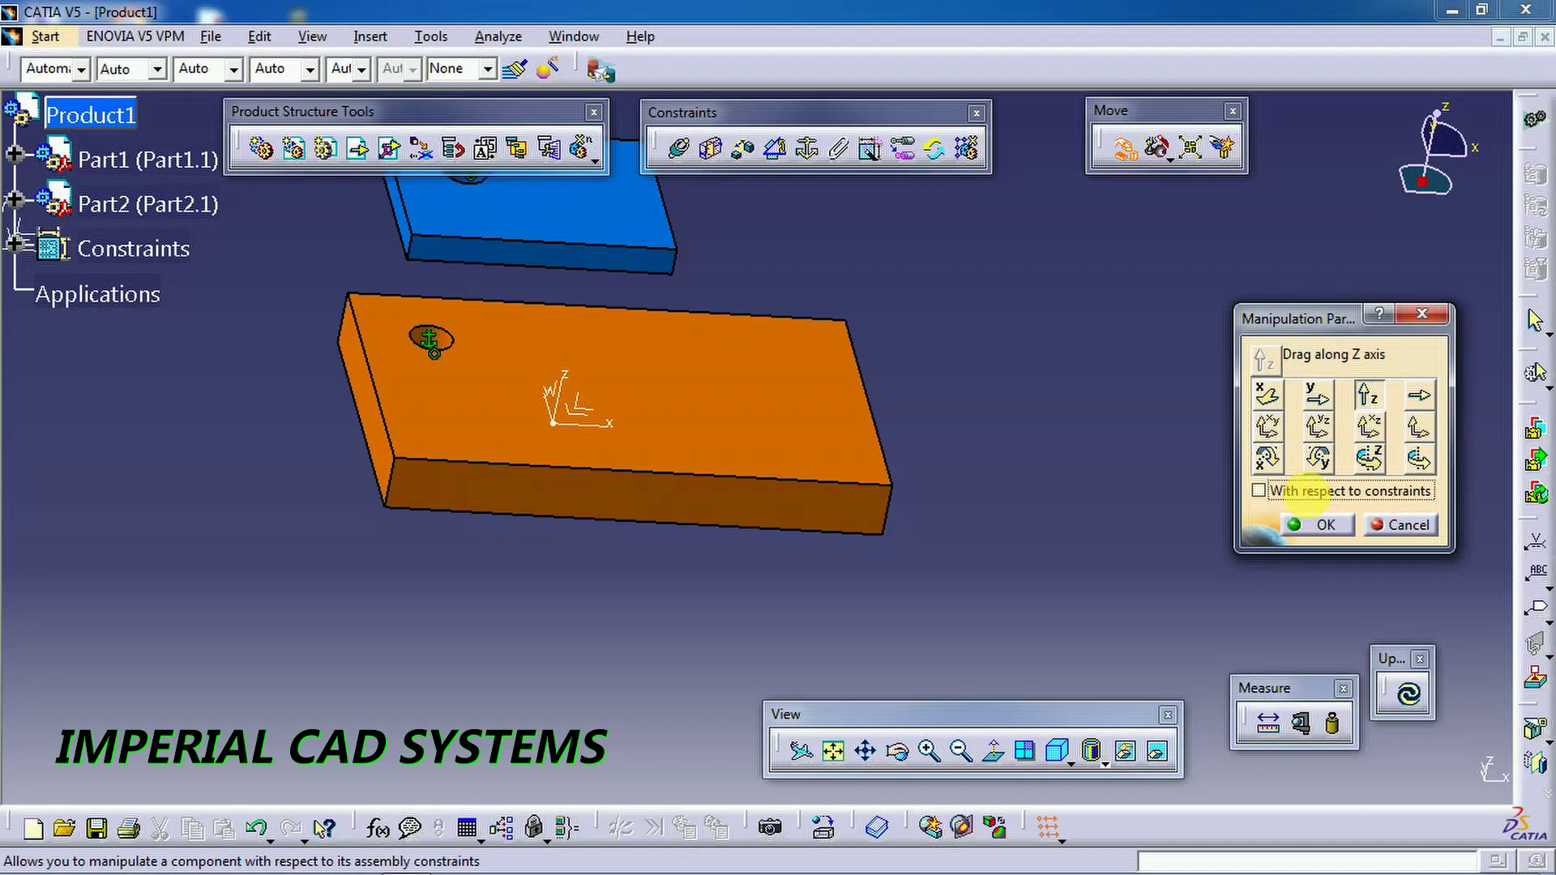
pyautogui.click(1320, 525)
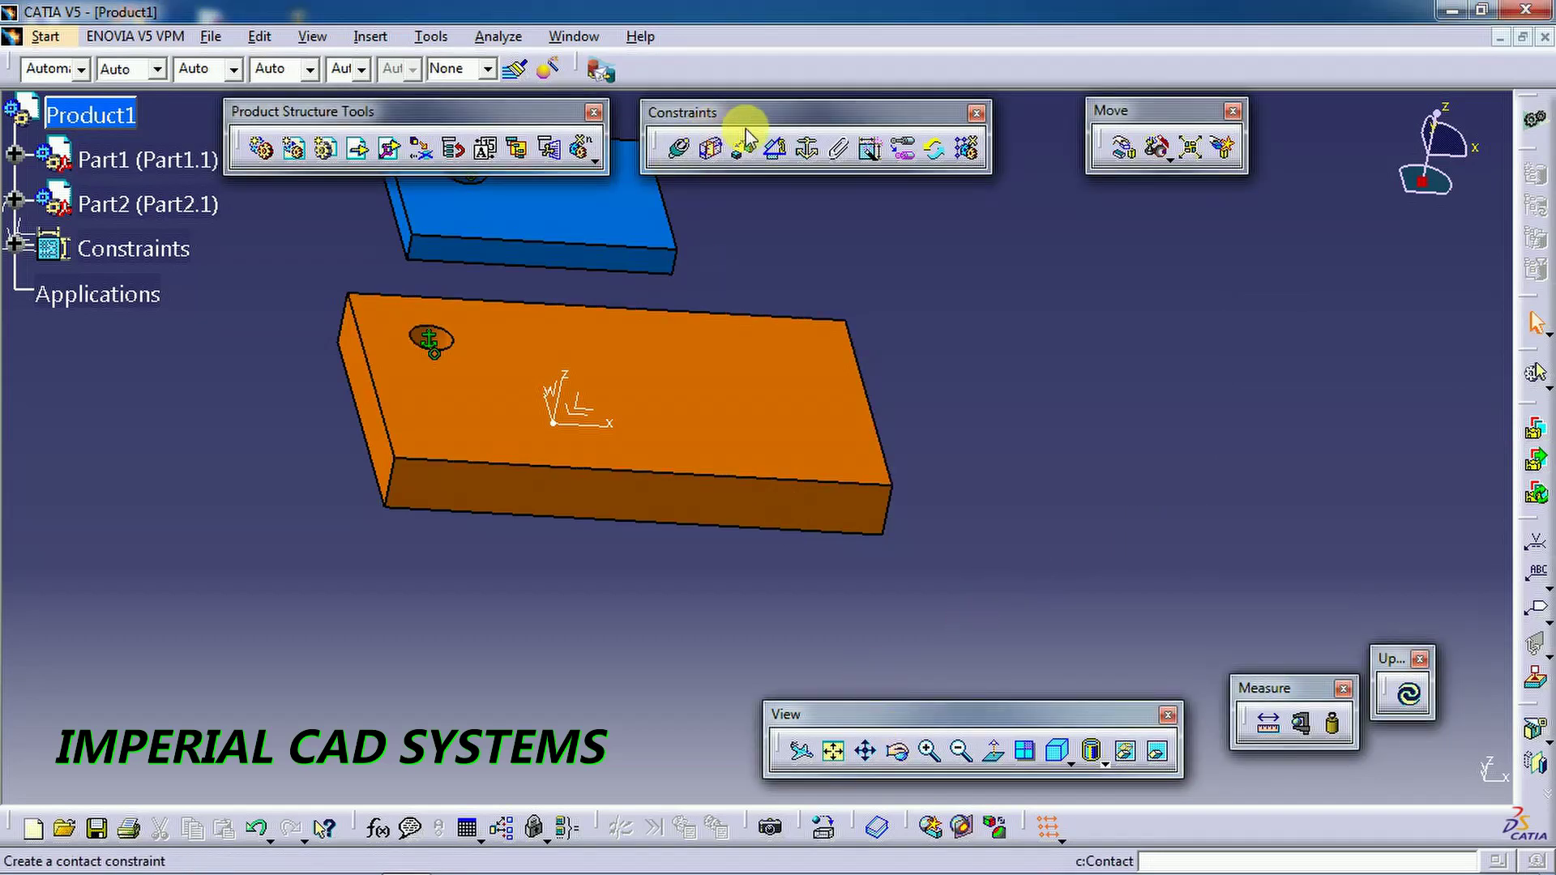
# - Add a 20 mm offset constraint between the orange plate's upper face and the blue plate's underside, and update the assembly
pyautogui.click(739, 150)
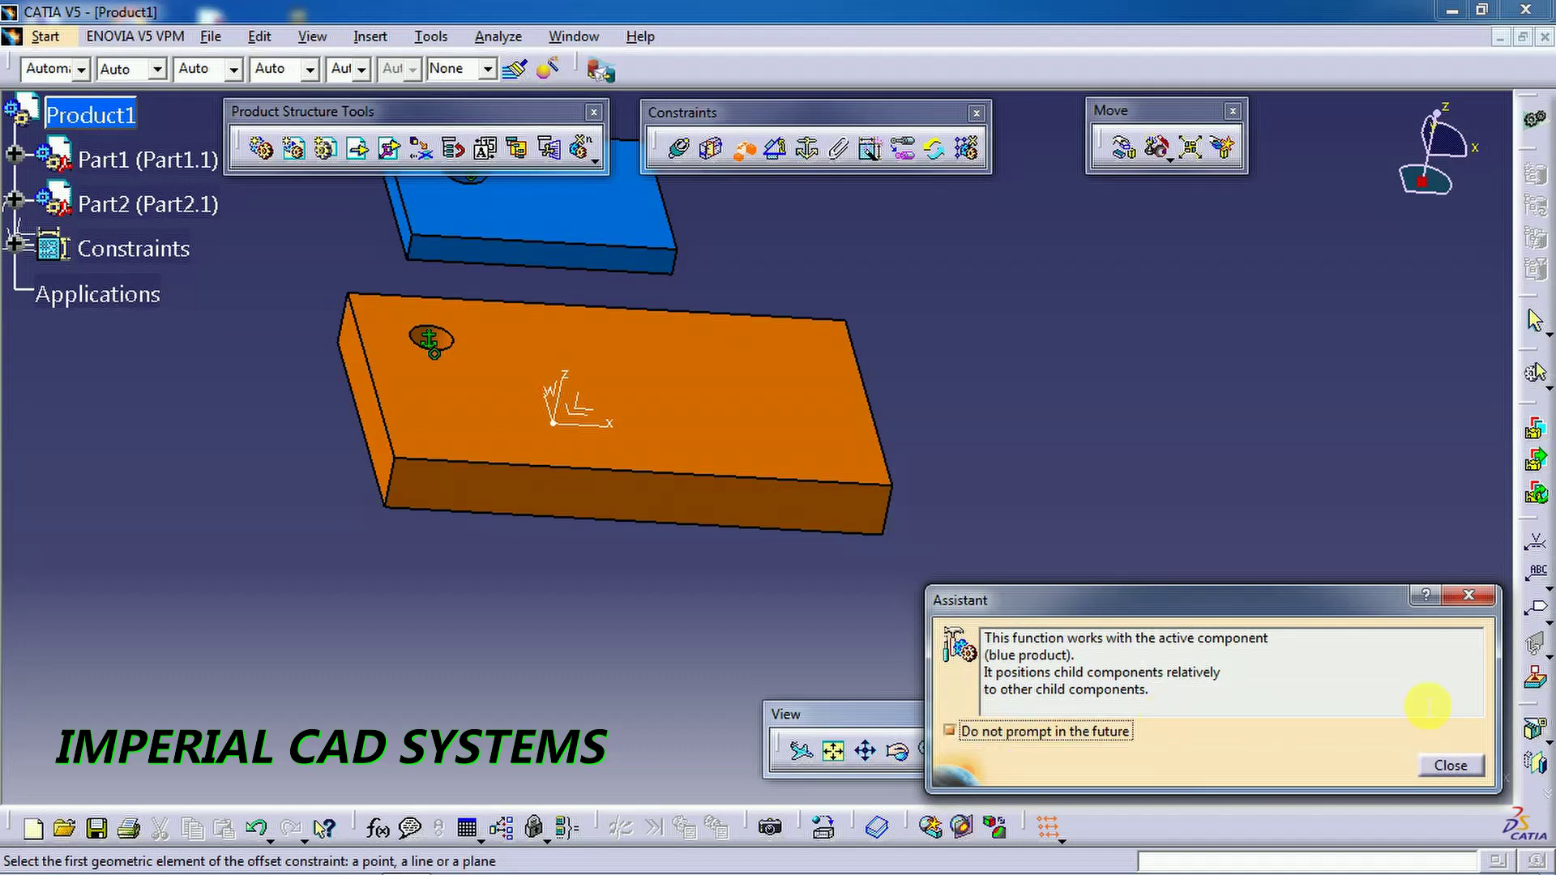
pyautogui.click(1450, 766)
pyautogui.click(635, 371)
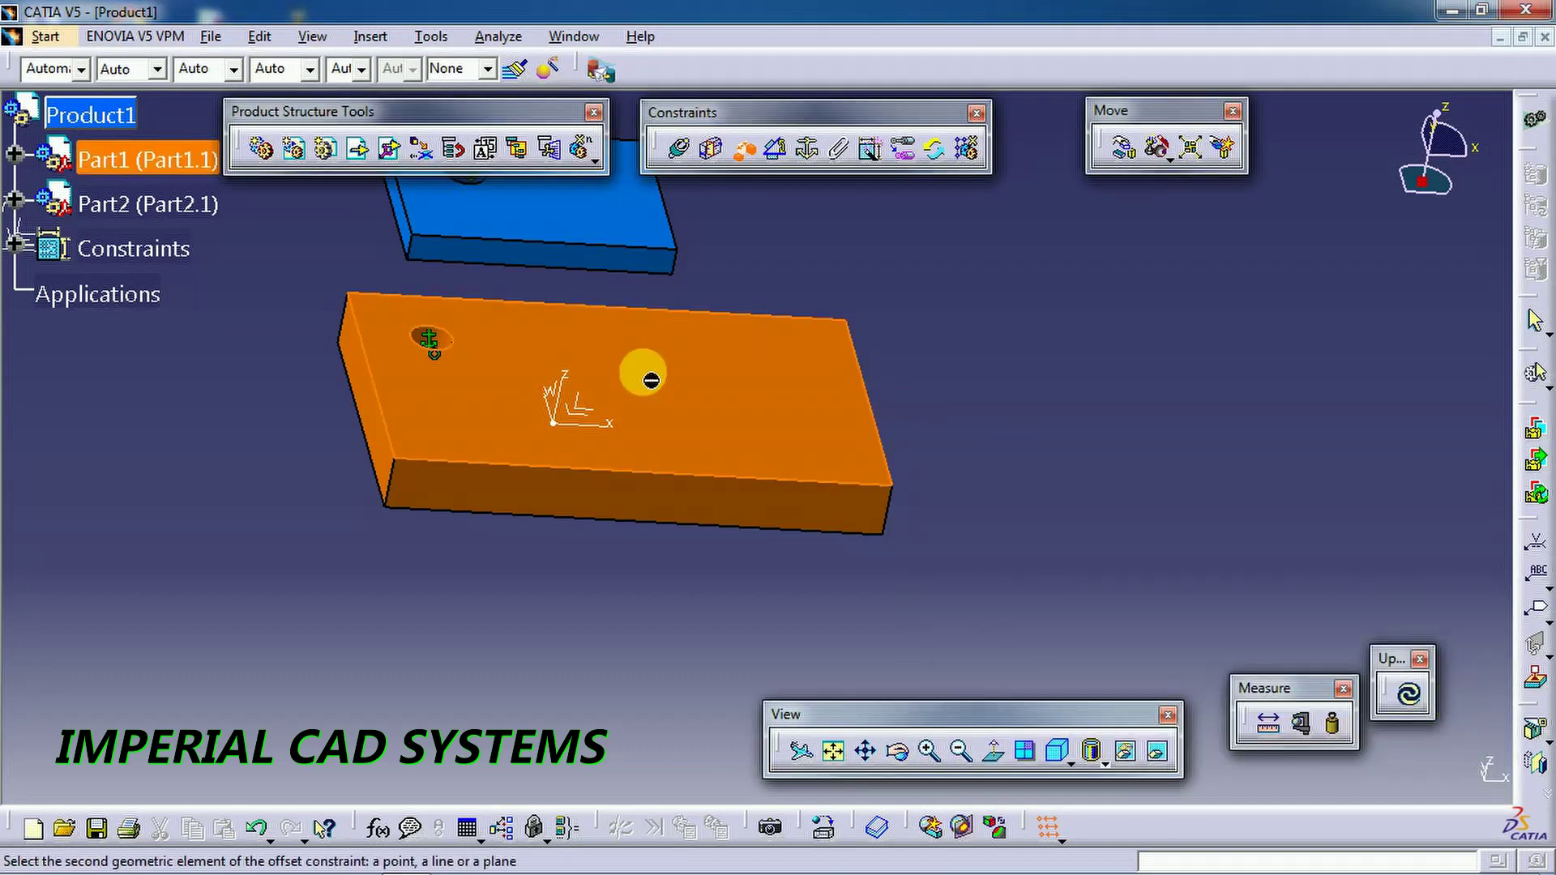
pyautogui.click(896, 751)
pyautogui.moveTo(663, 645); pyautogui.dragTo(773, 320)
pyautogui.moveTo(868, 614); pyautogui.dragTo(904, 854, button='middle')
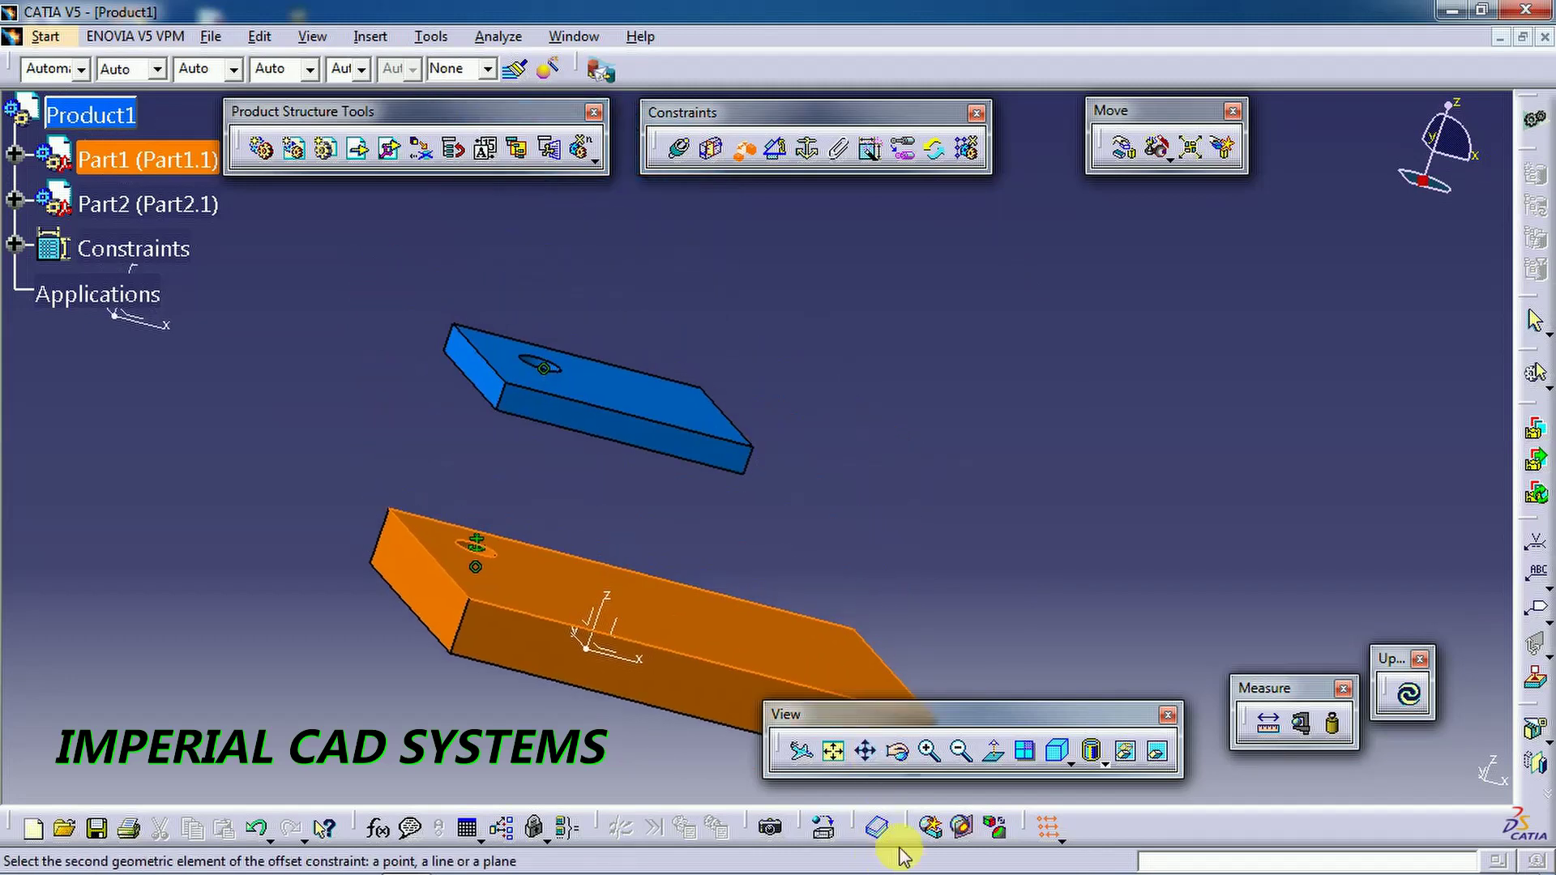
pyautogui.click(896, 751)
pyautogui.moveTo(892, 528); pyautogui.dragTo(830, 438)
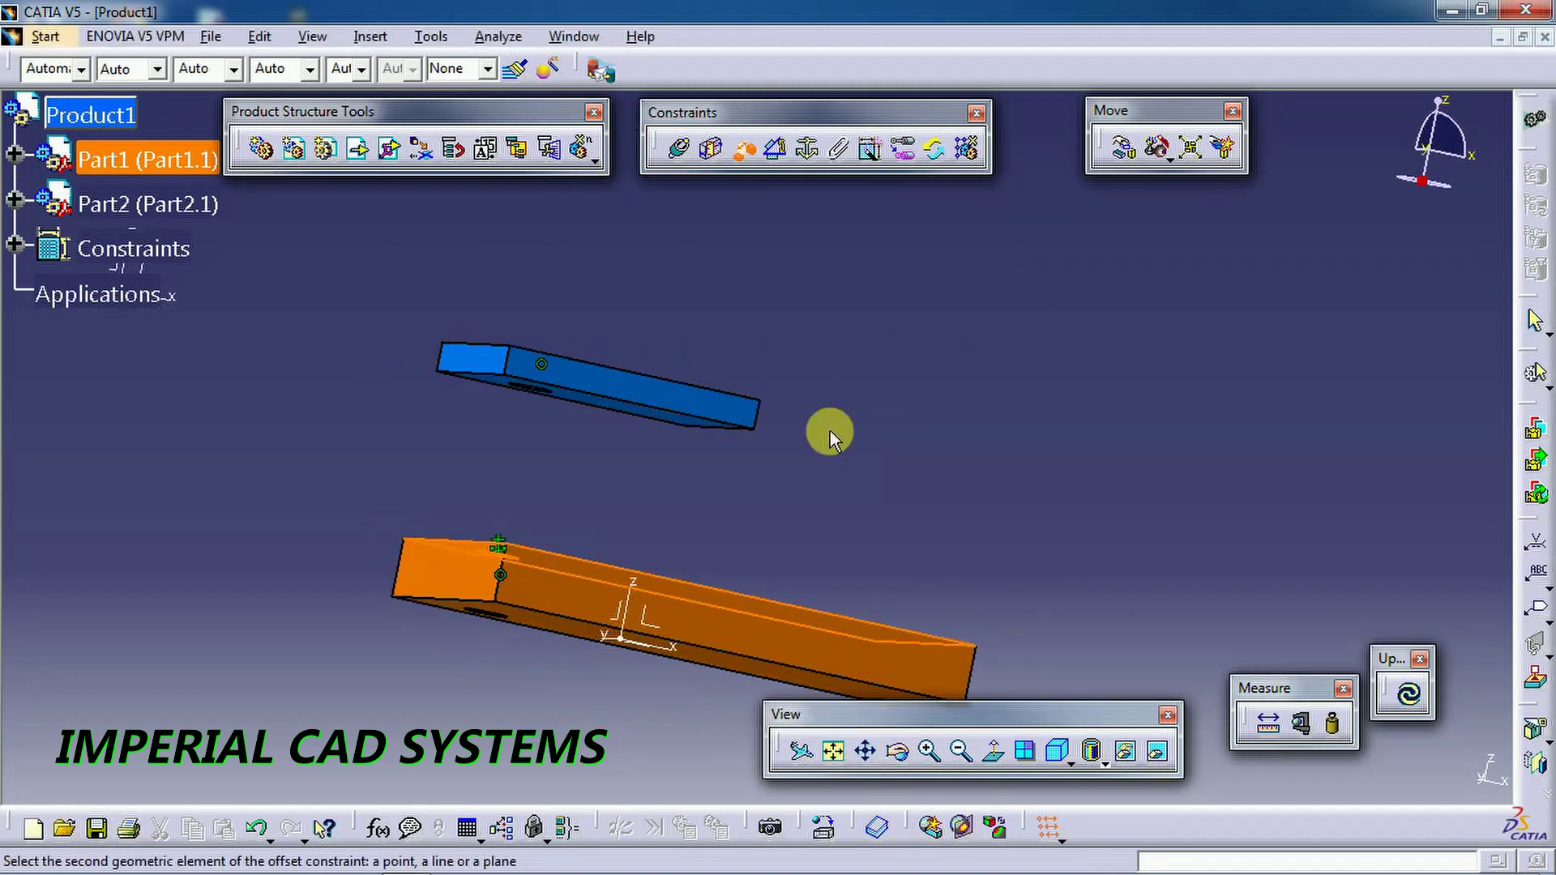
pyautogui.click(673, 417)
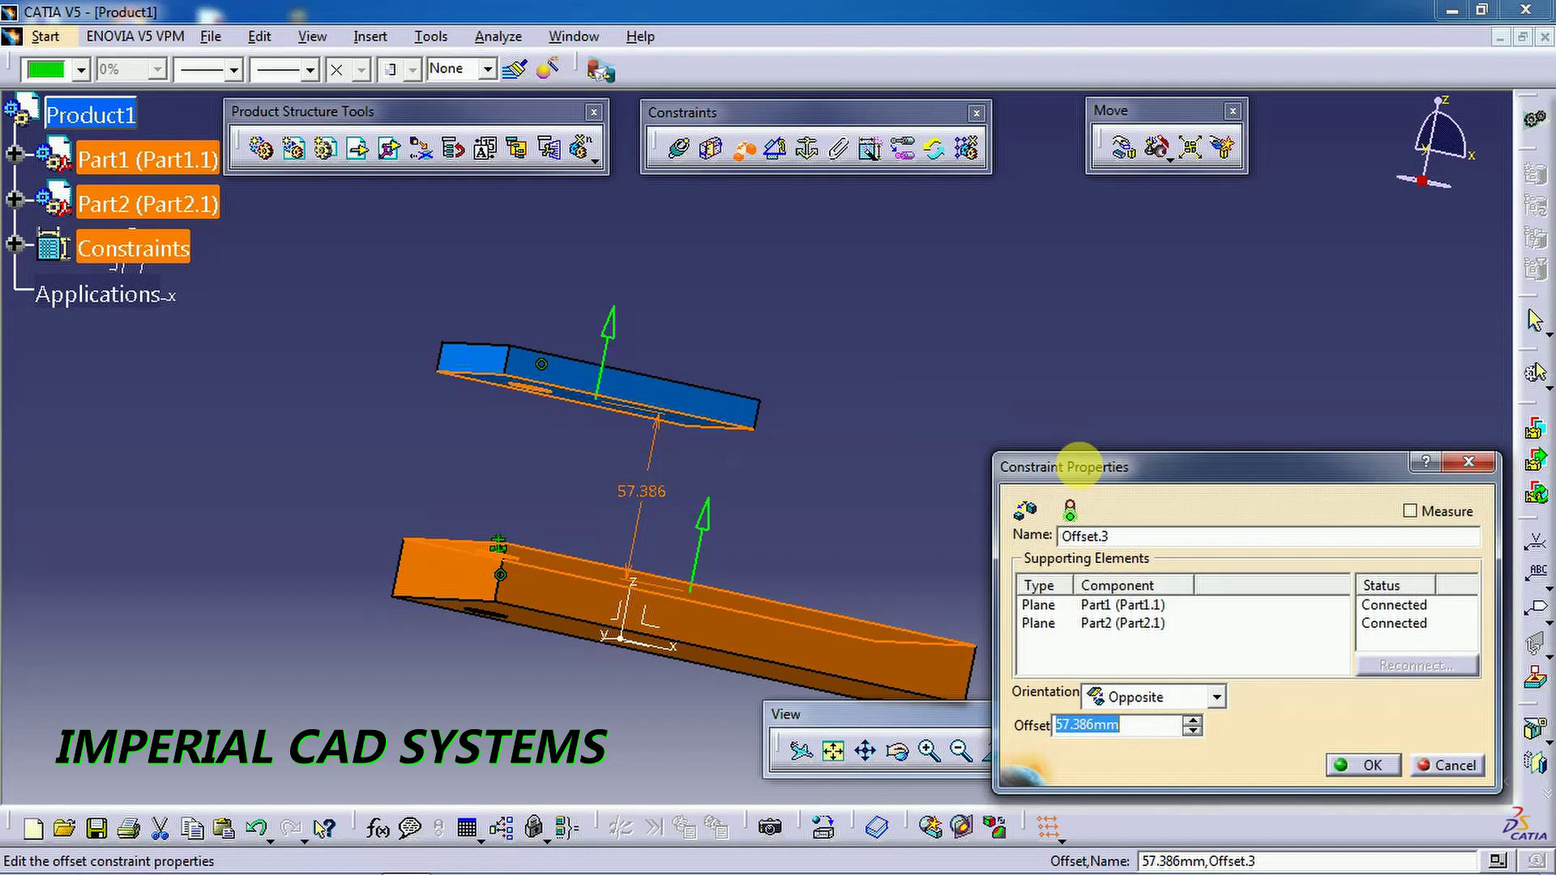
pyautogui.write('20')
pyautogui.press('Return')
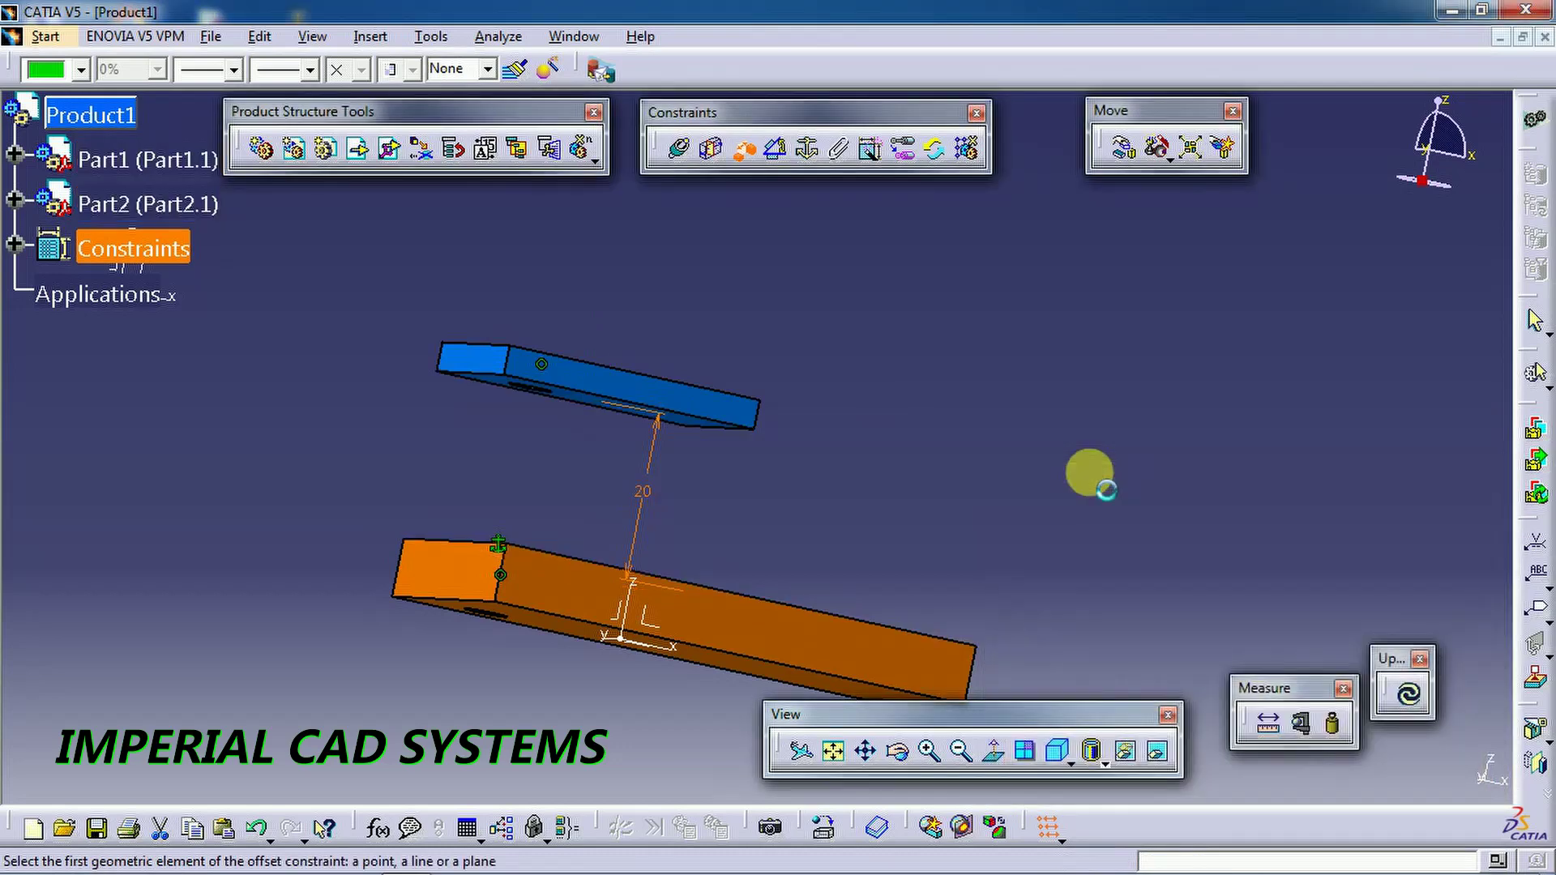
pyautogui.click(1409, 690)
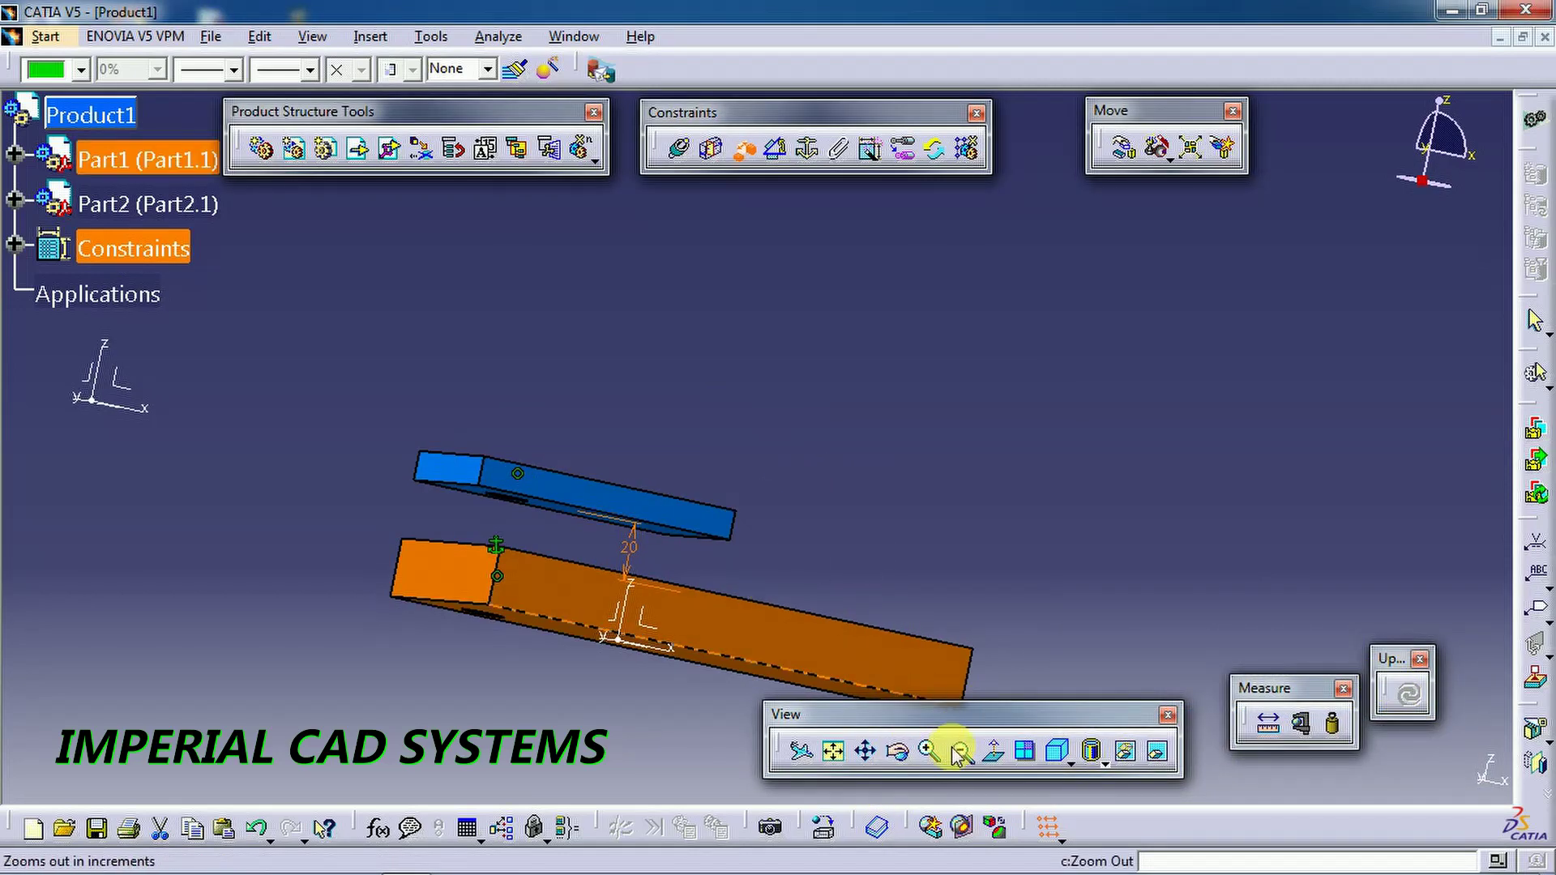
# - Expand the assembly's Constraints branch and change the offset between the two plates to 10 mm
pyautogui.click(896, 752)
pyautogui.moveTo(821, 474); pyautogui.dragTo(773, 525)
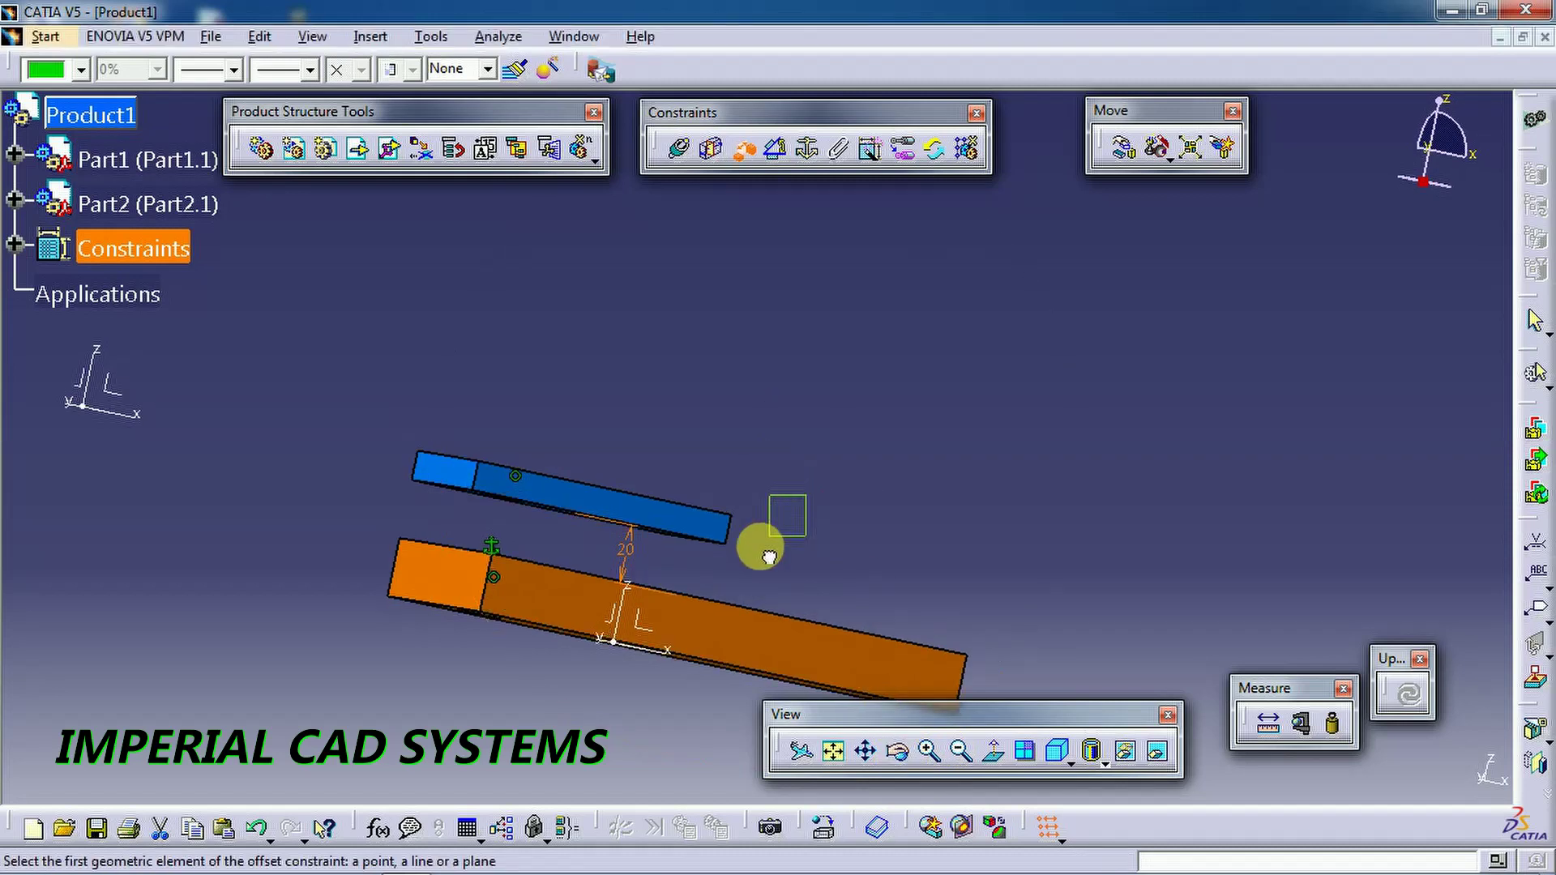
pyautogui.click(897, 751)
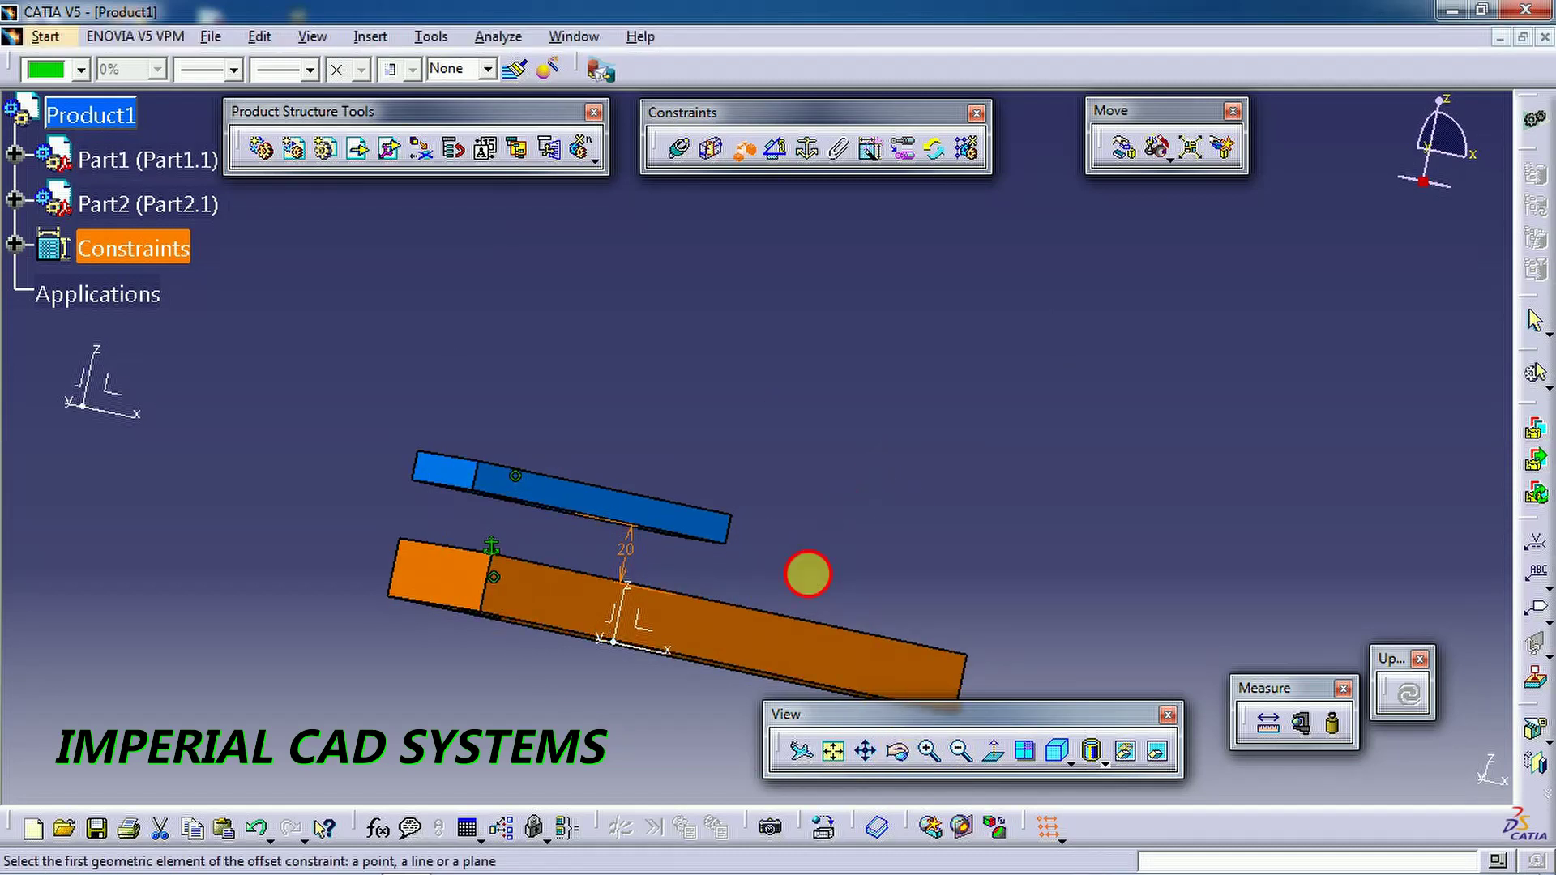
pyautogui.click(850, 646)
pyautogui.click(899, 753)
pyautogui.moveTo(896, 514); pyautogui.dragTo(684, 514)
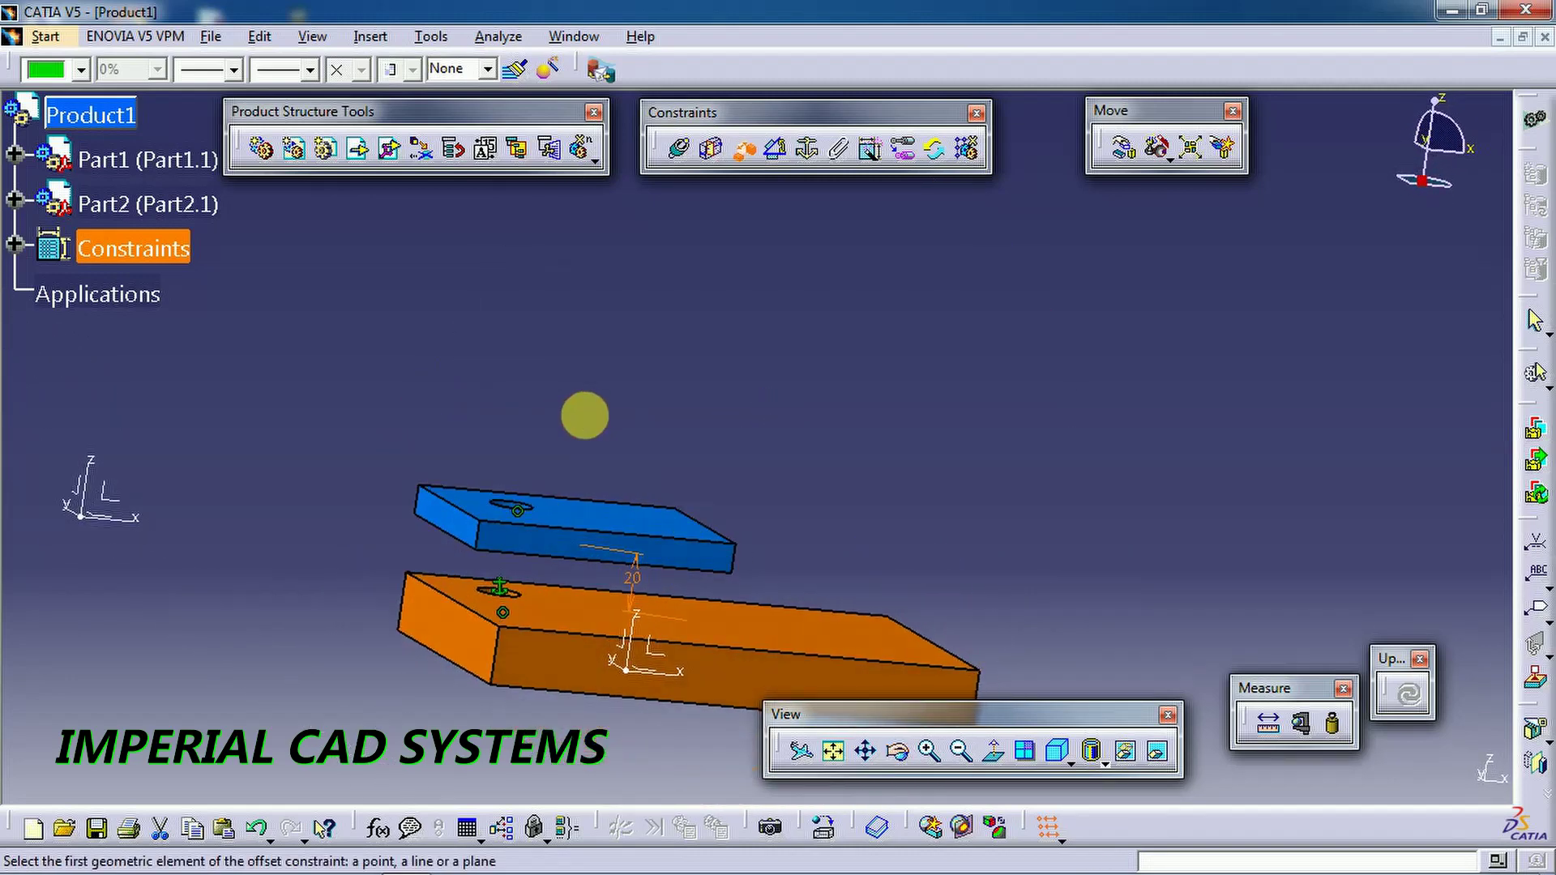
pyautogui.click(16, 245)
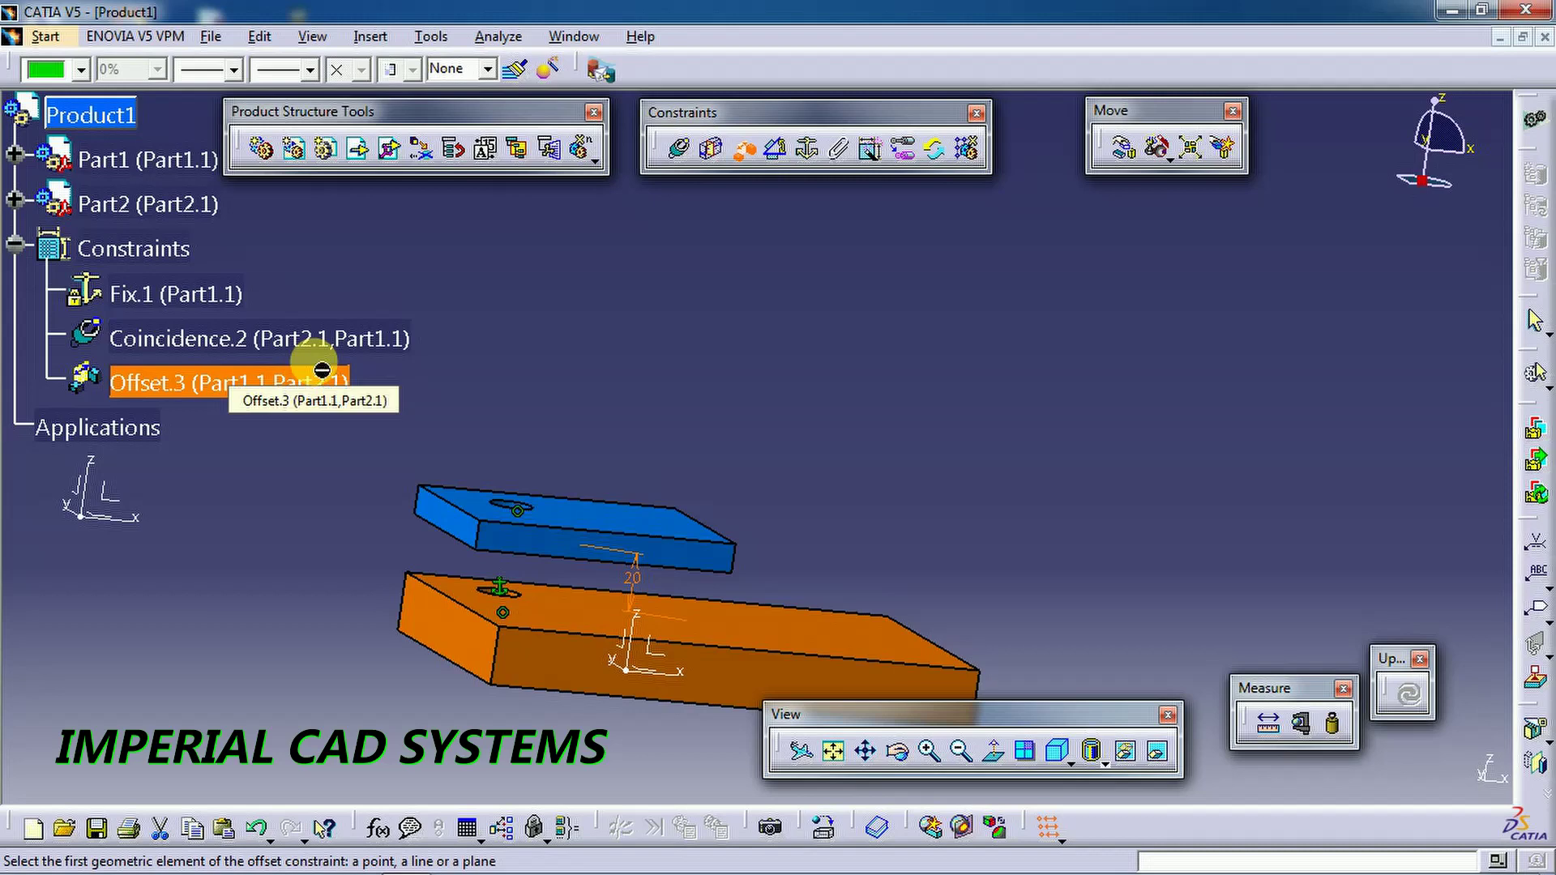
pyautogui.press('Escape')
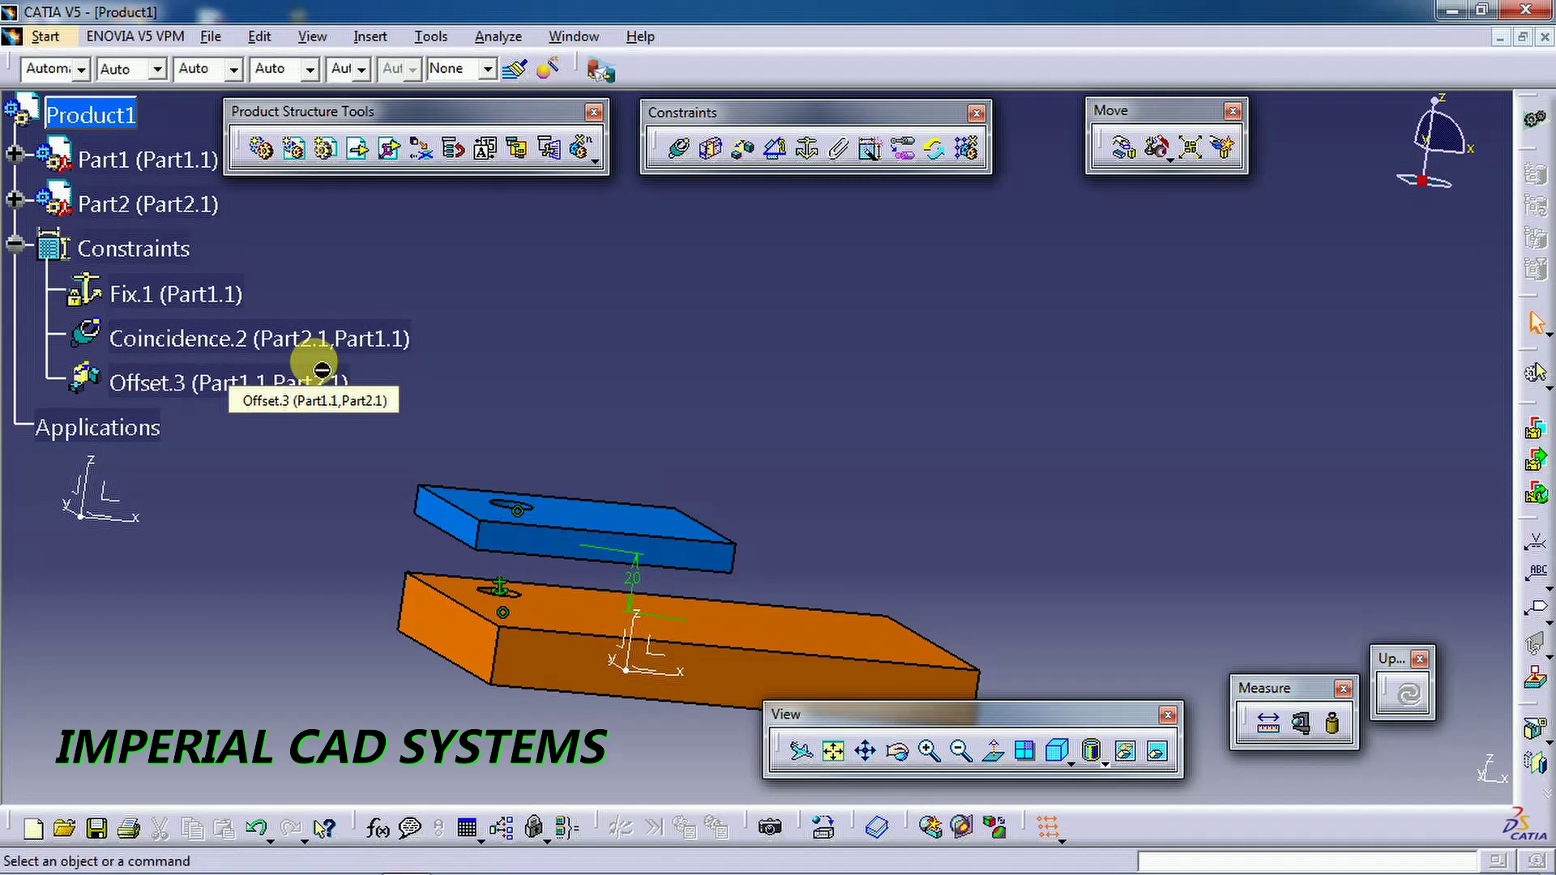
pyautogui.doubleClick(154, 382)
pyautogui.write('1')
pyautogui.press('Return')
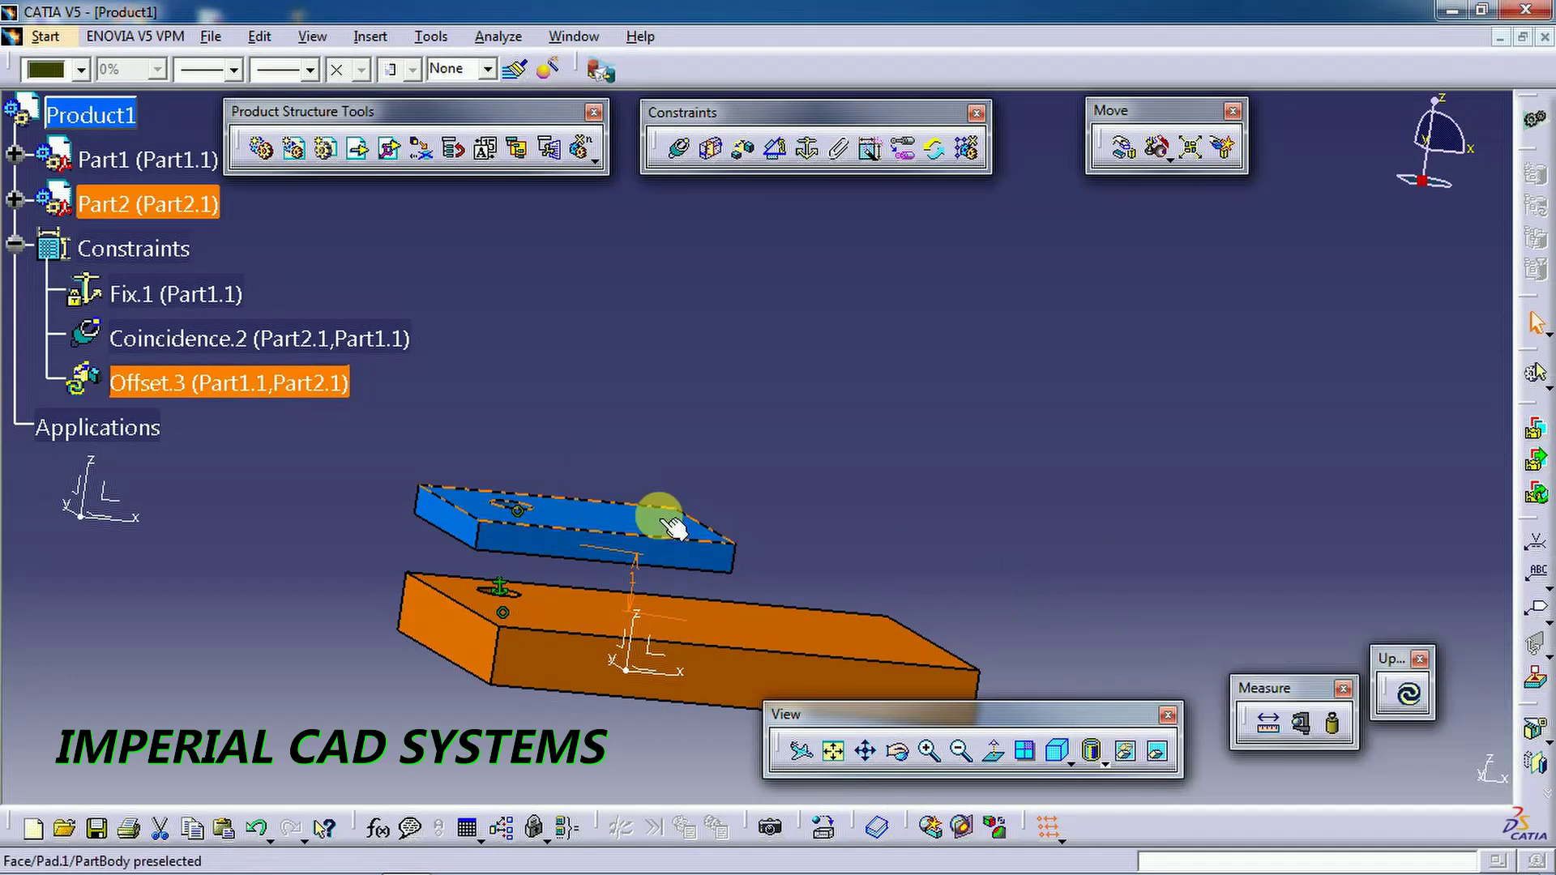
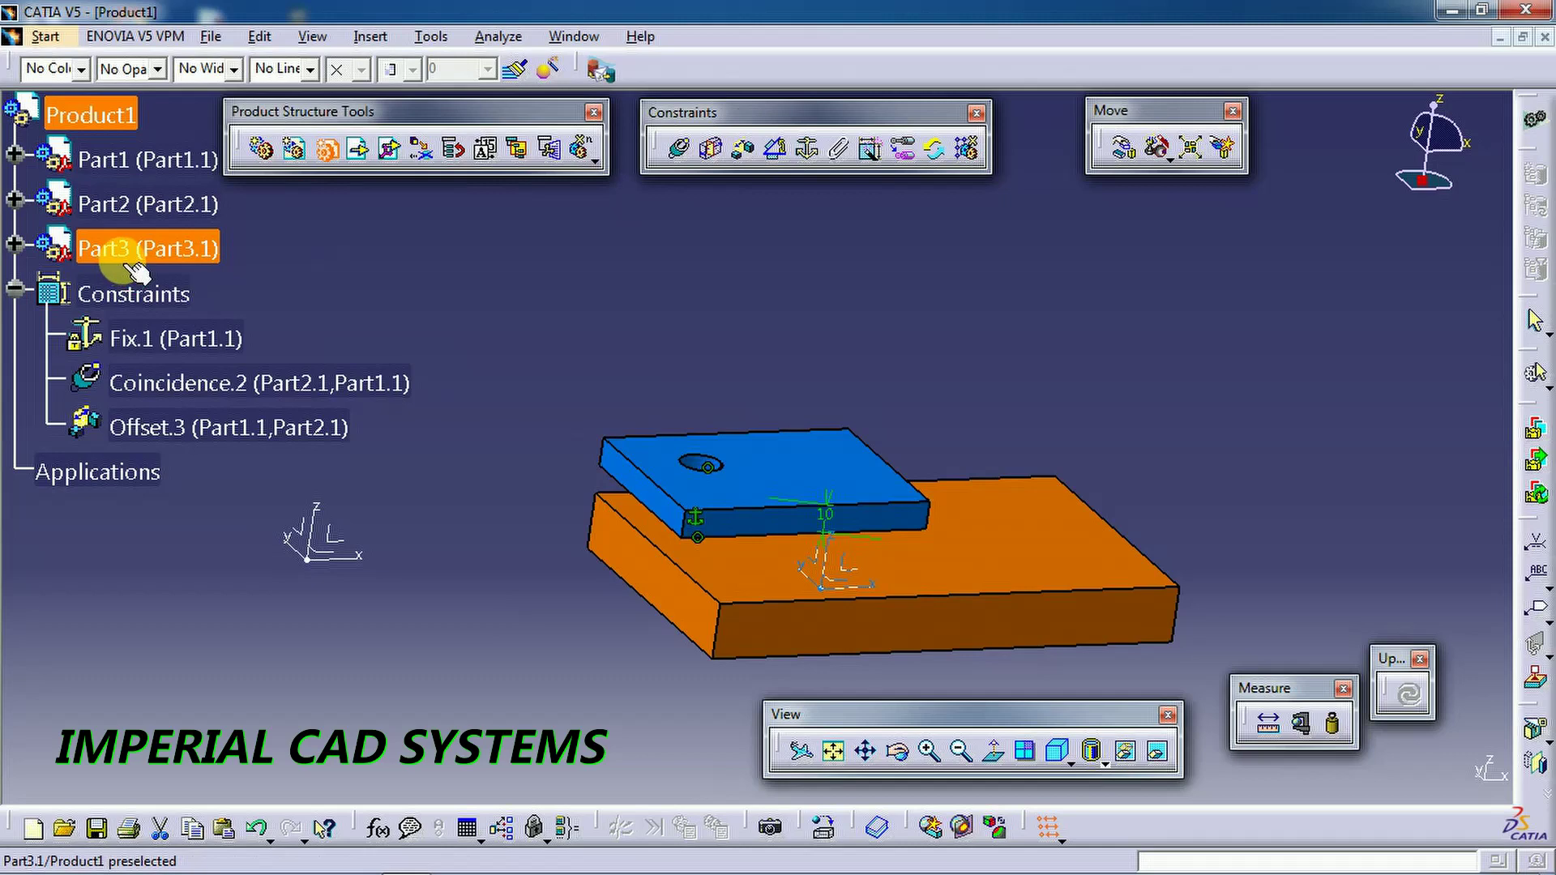
# - Expand Part3 in the specification tree, activate it for editing and define its PartBody as the work object
pyautogui.click(14, 244)
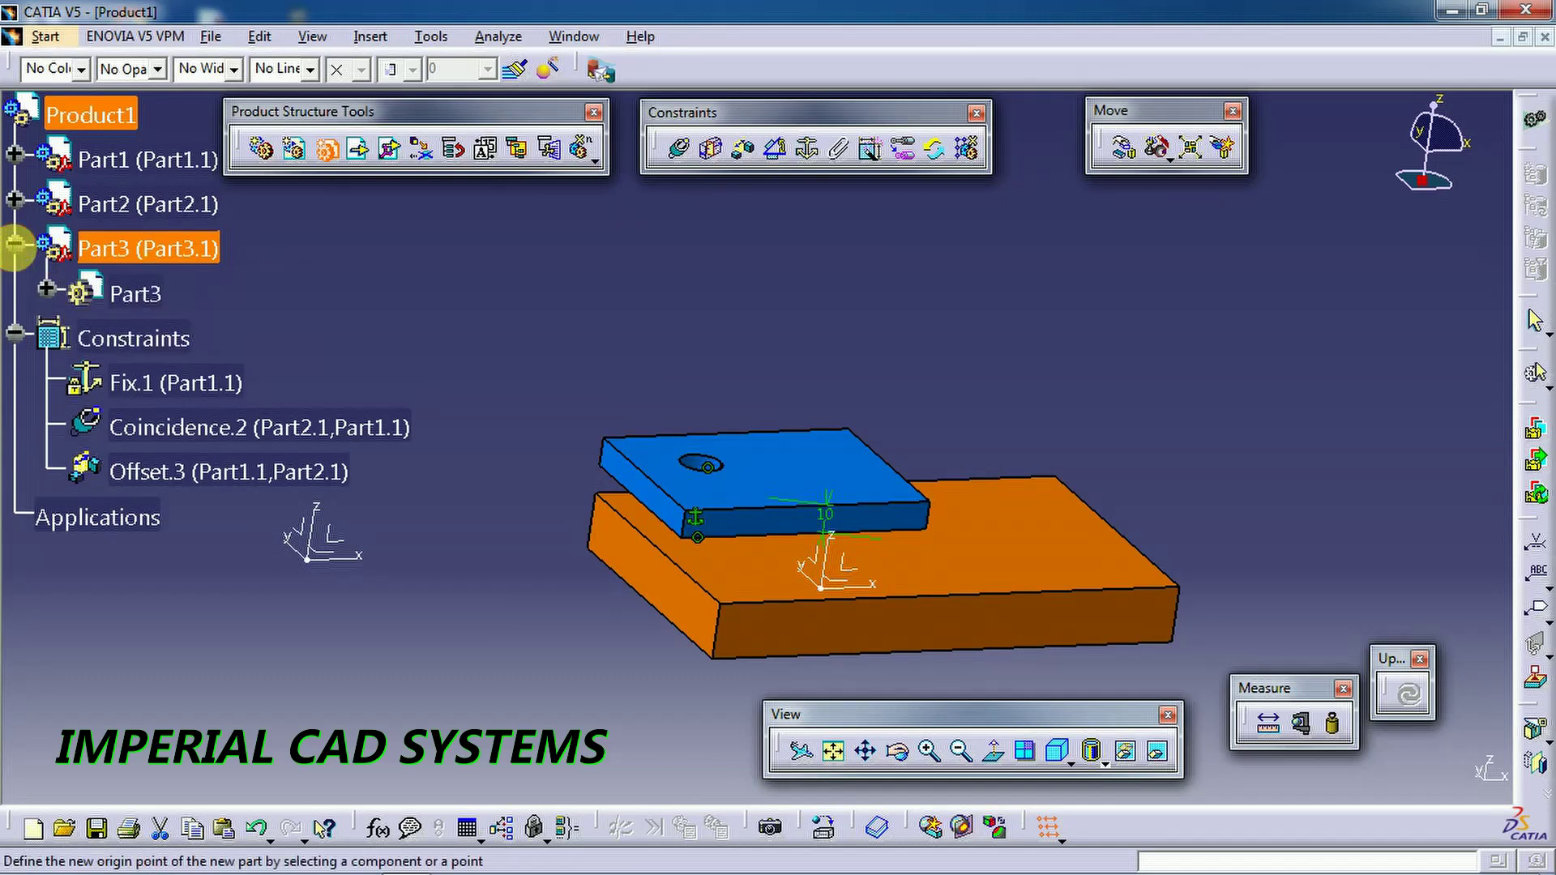
pyautogui.click(47, 292)
pyautogui.click(189, 554)
pyautogui.doubleClick(188, 554)
pyautogui.rightClick(191, 554)
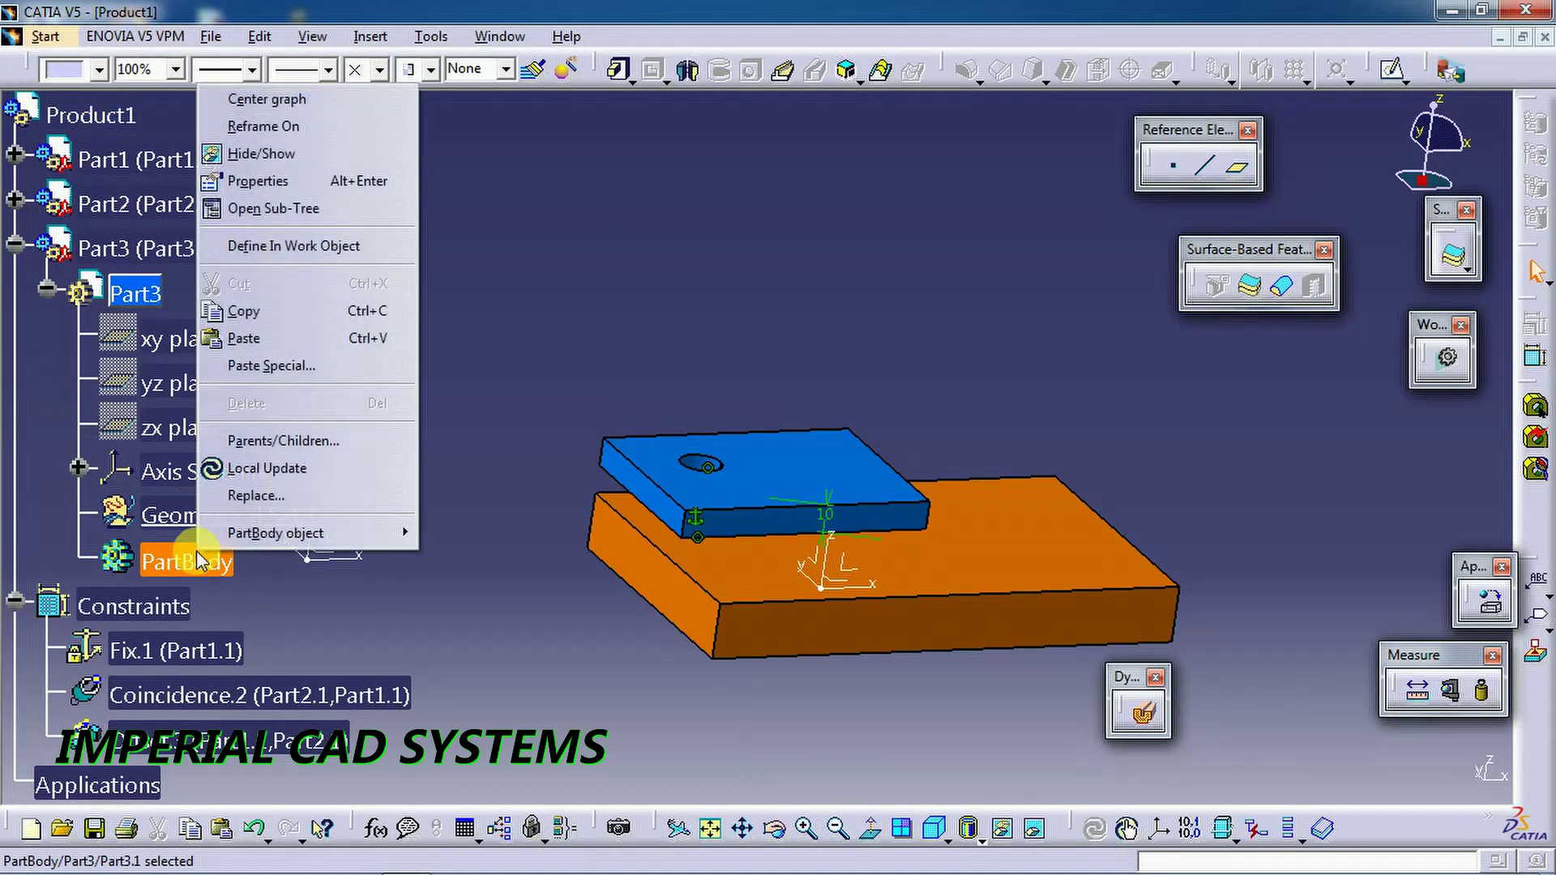
pyautogui.click(267, 247)
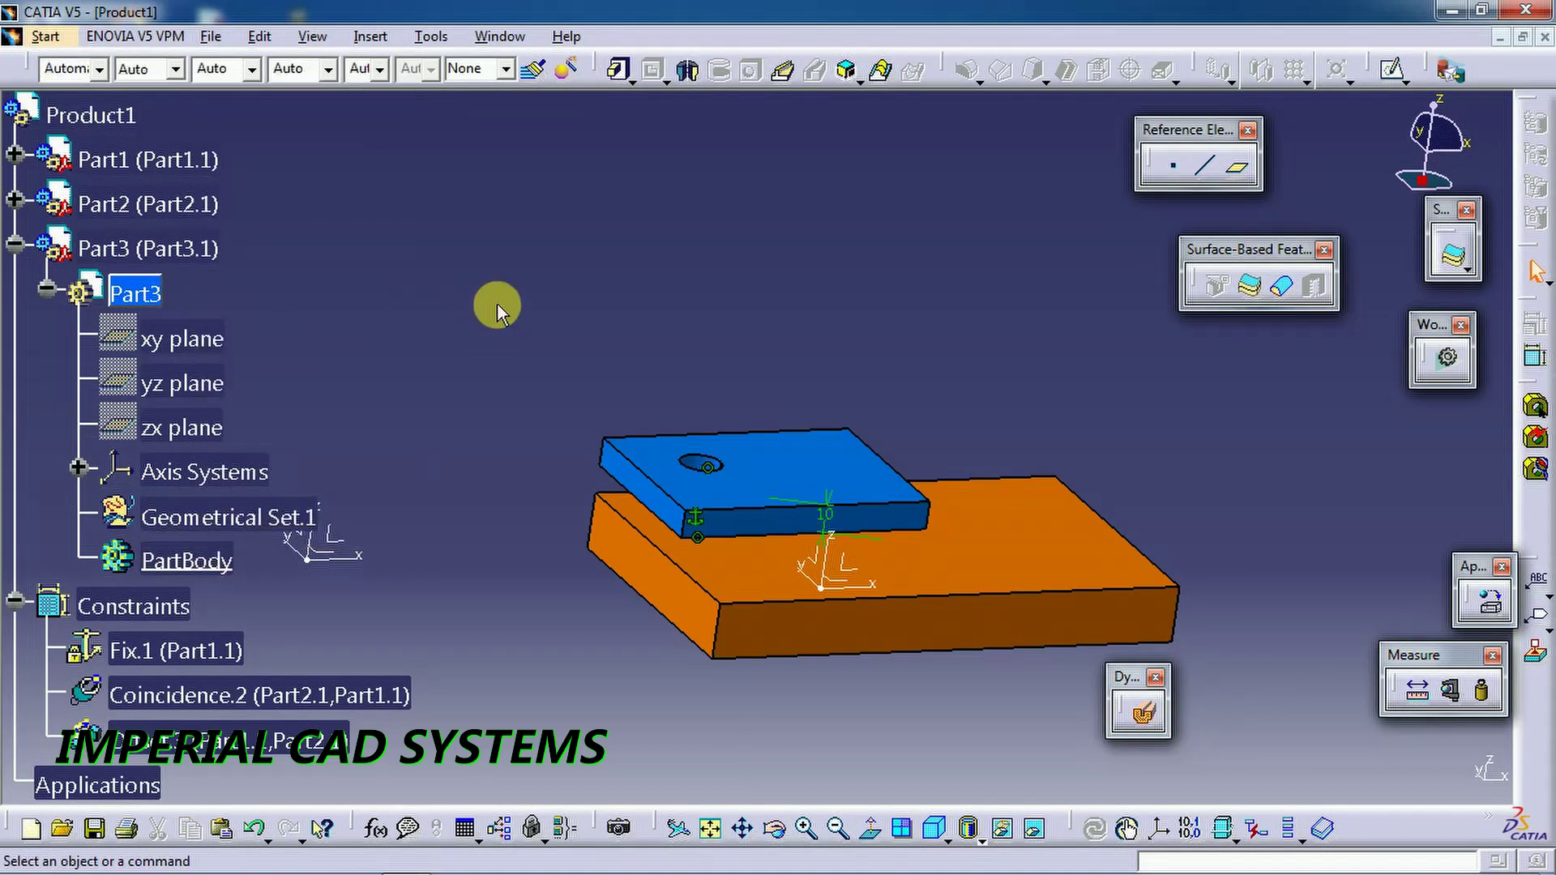
# - On Part3's zx plane, sketch a closed six-sided stepped profile about 40 mm long, beside the blue plate
pyautogui.click(1392, 71)
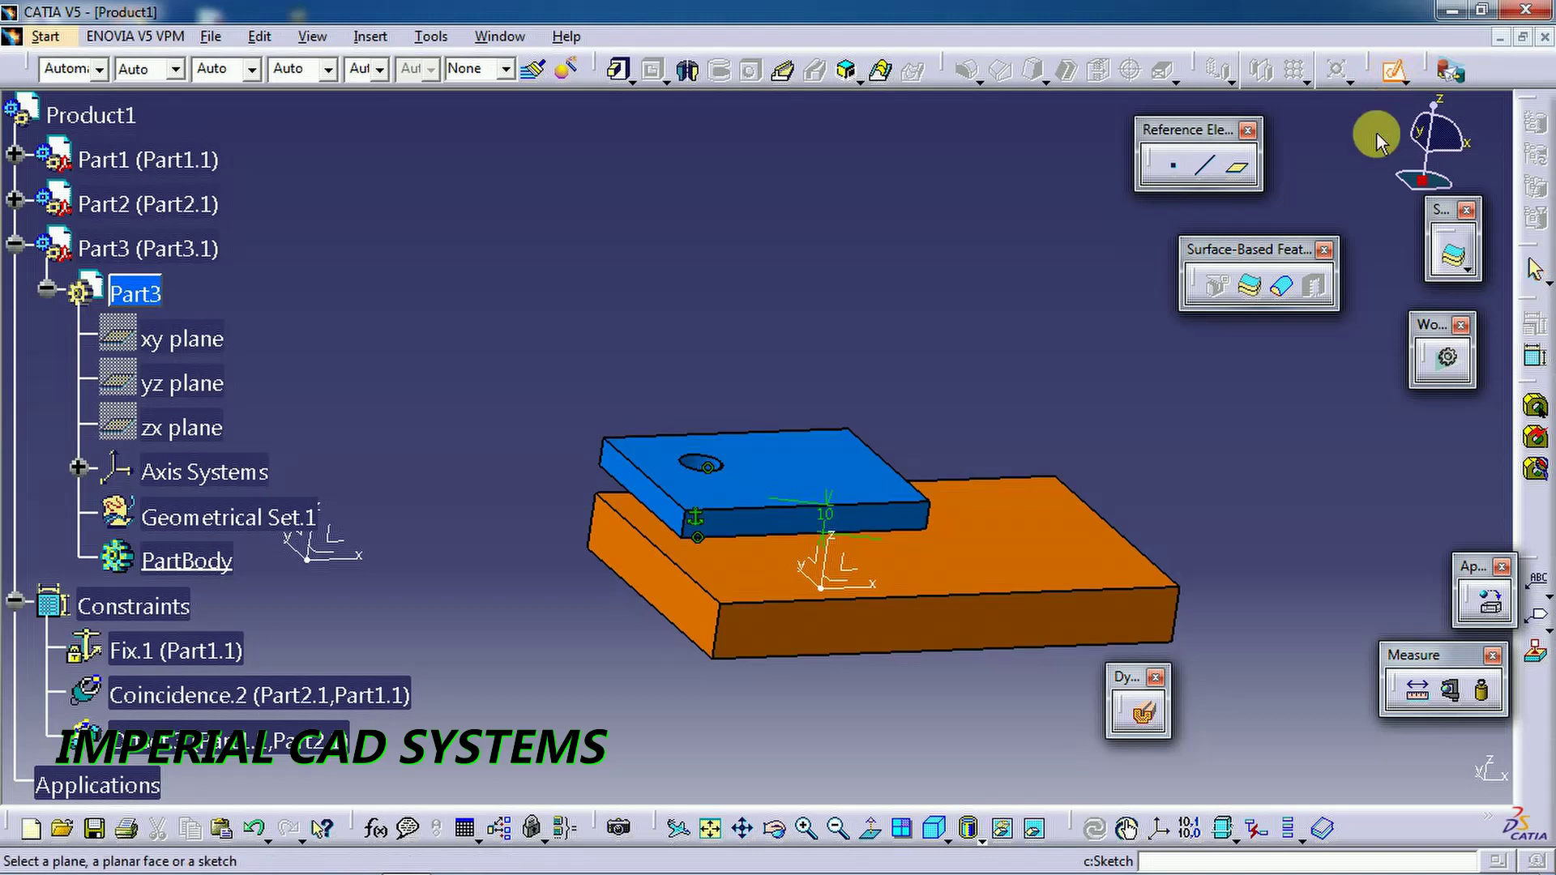
pyautogui.click(843, 572)
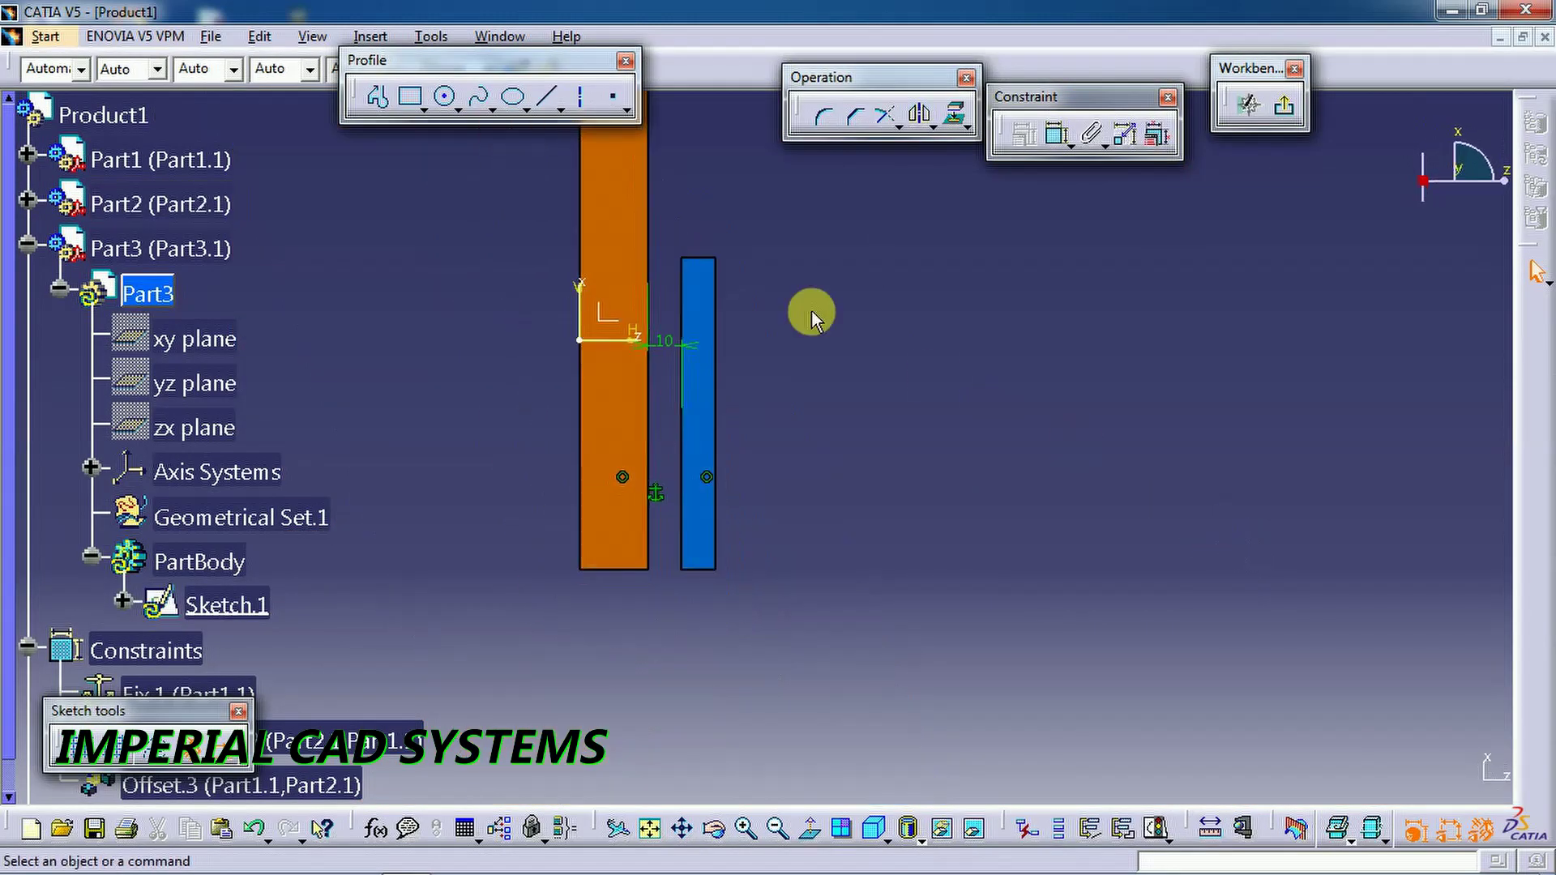
pyautogui.click(851, 515)
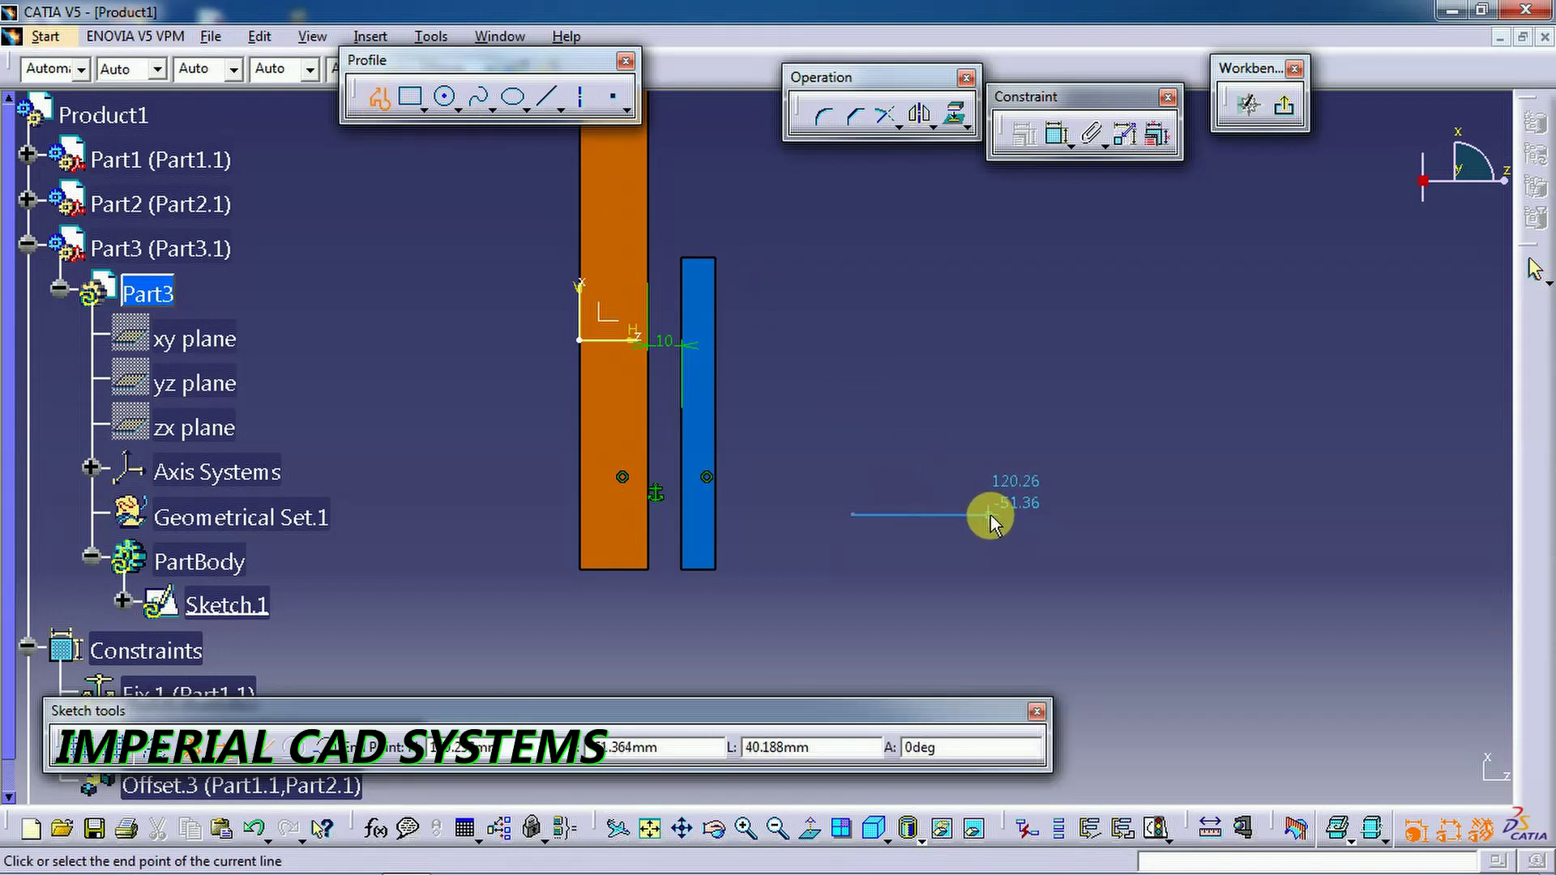
pyautogui.click(990, 515)
pyautogui.click(988, 479)
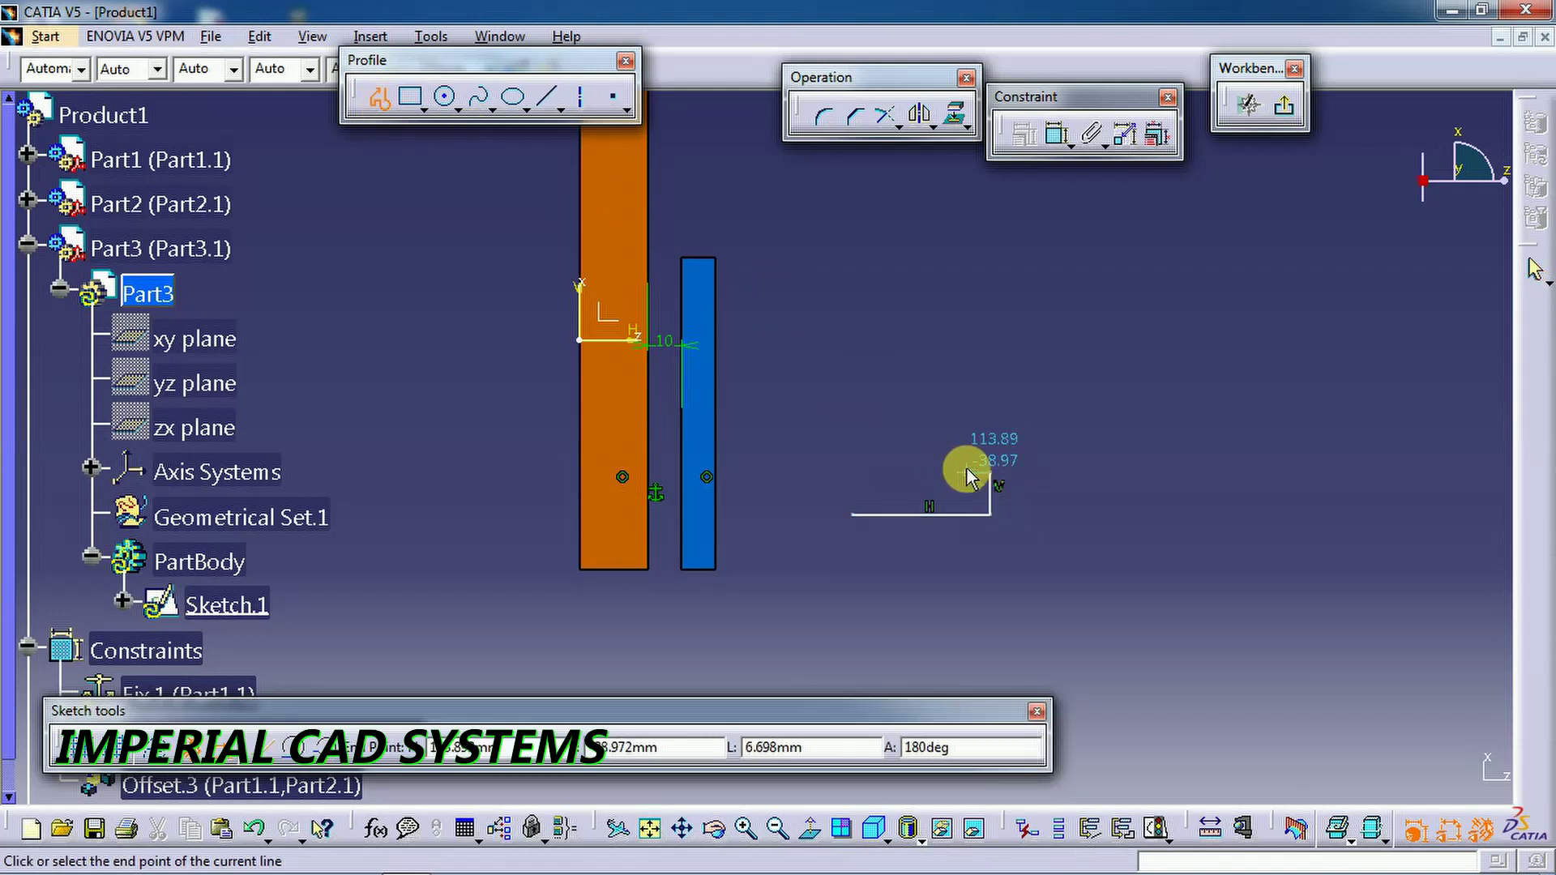
pyautogui.click(966, 470)
pyautogui.click(967, 492)
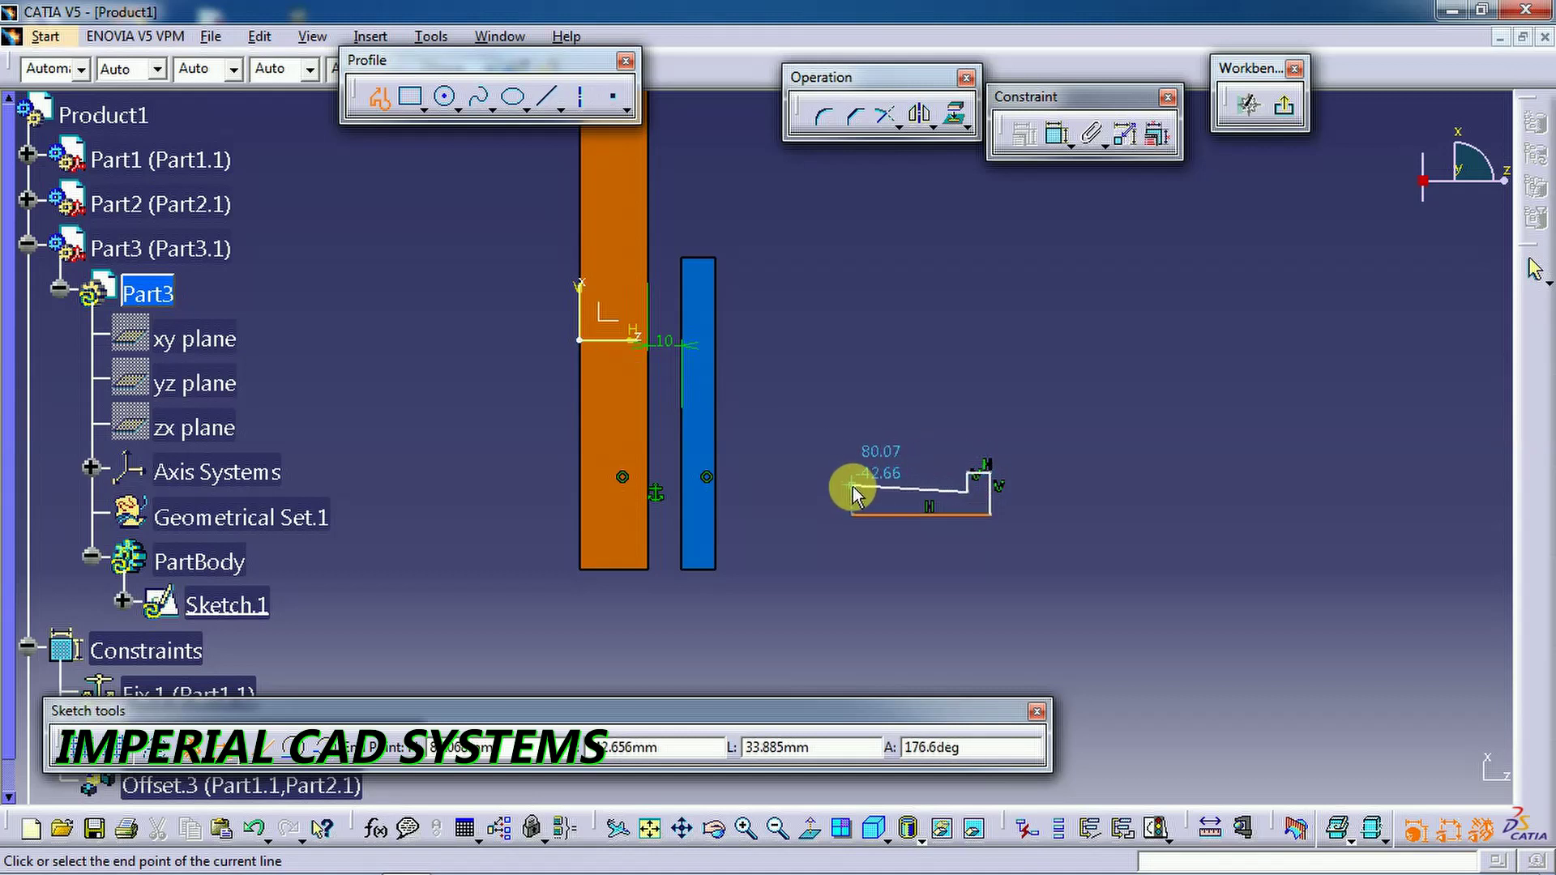
pyautogui.click(853, 491)
pyautogui.click(851, 514)
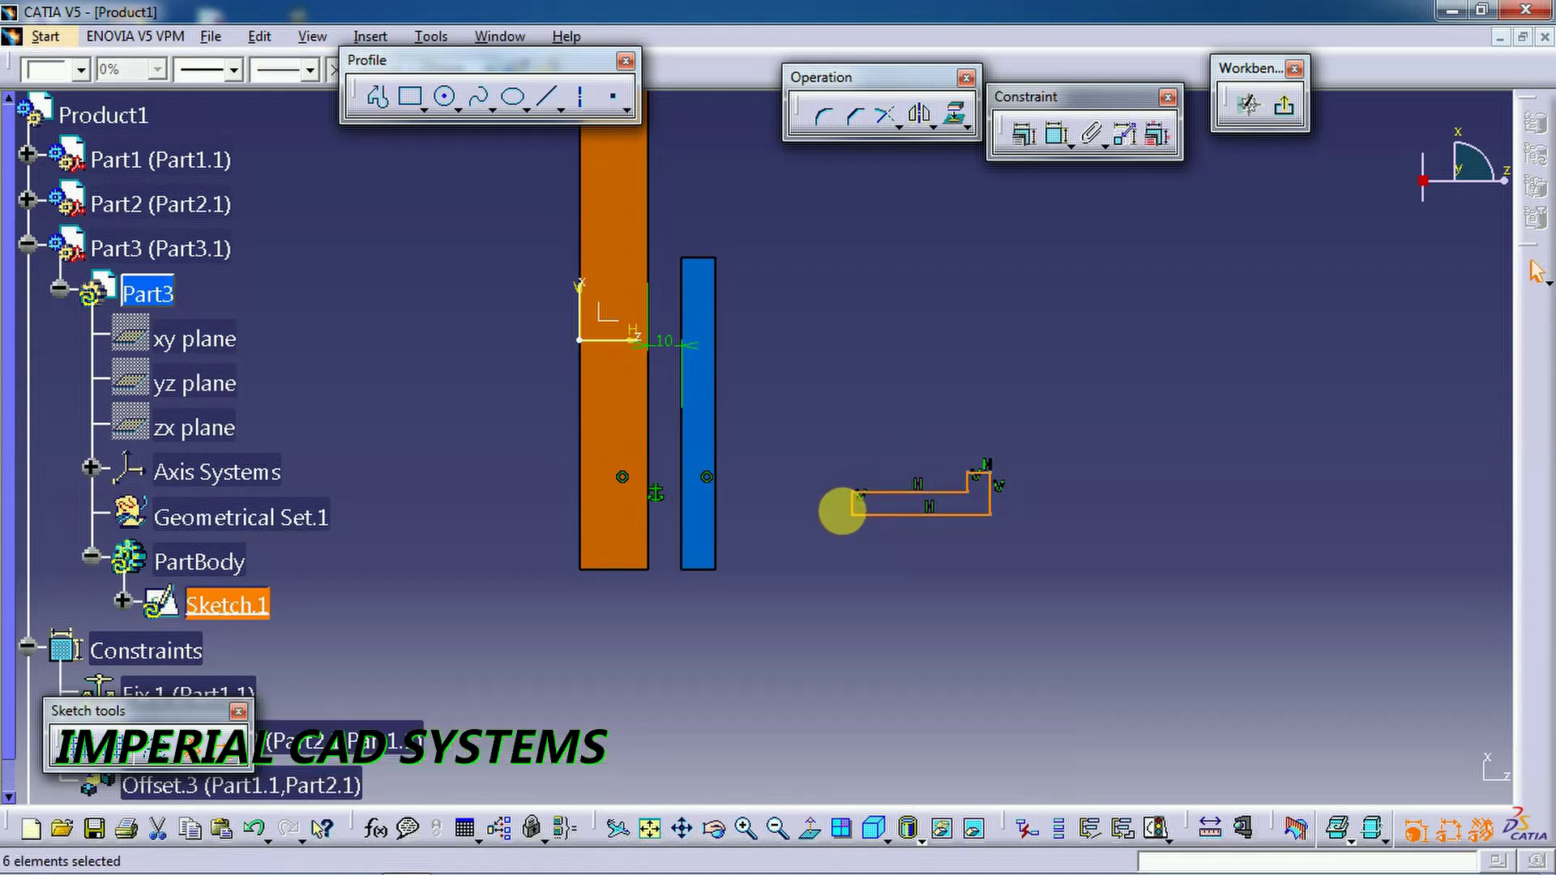
# - Dimension the distance between the stepped profile's two long horizontal edges and set it to 7.5 mm
pyautogui.click(1057, 134)
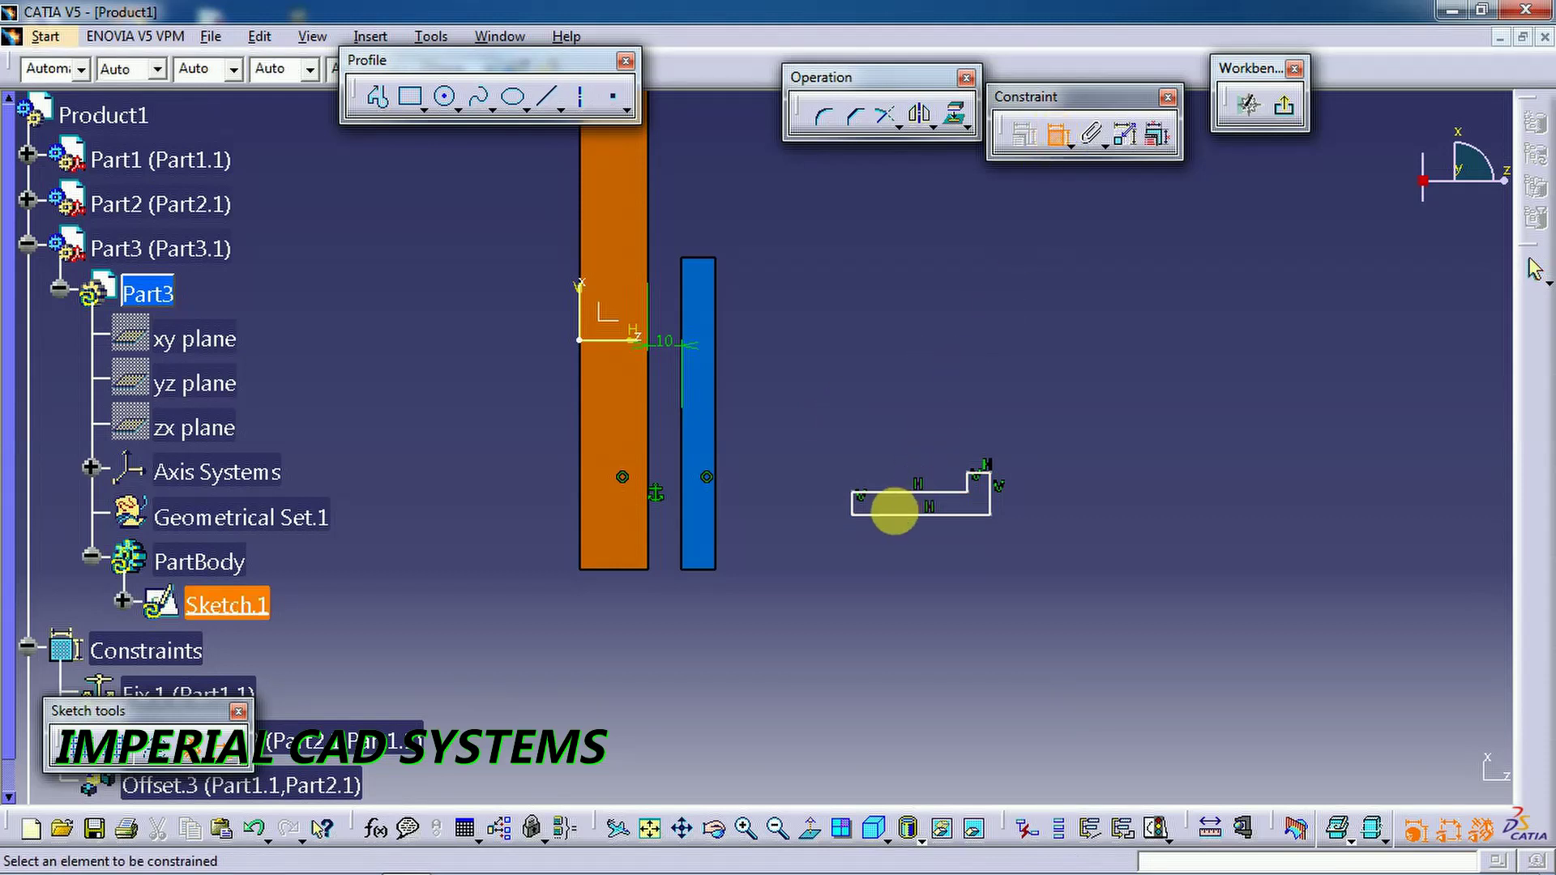
pyautogui.click(904, 515)
pyautogui.click(834, 405)
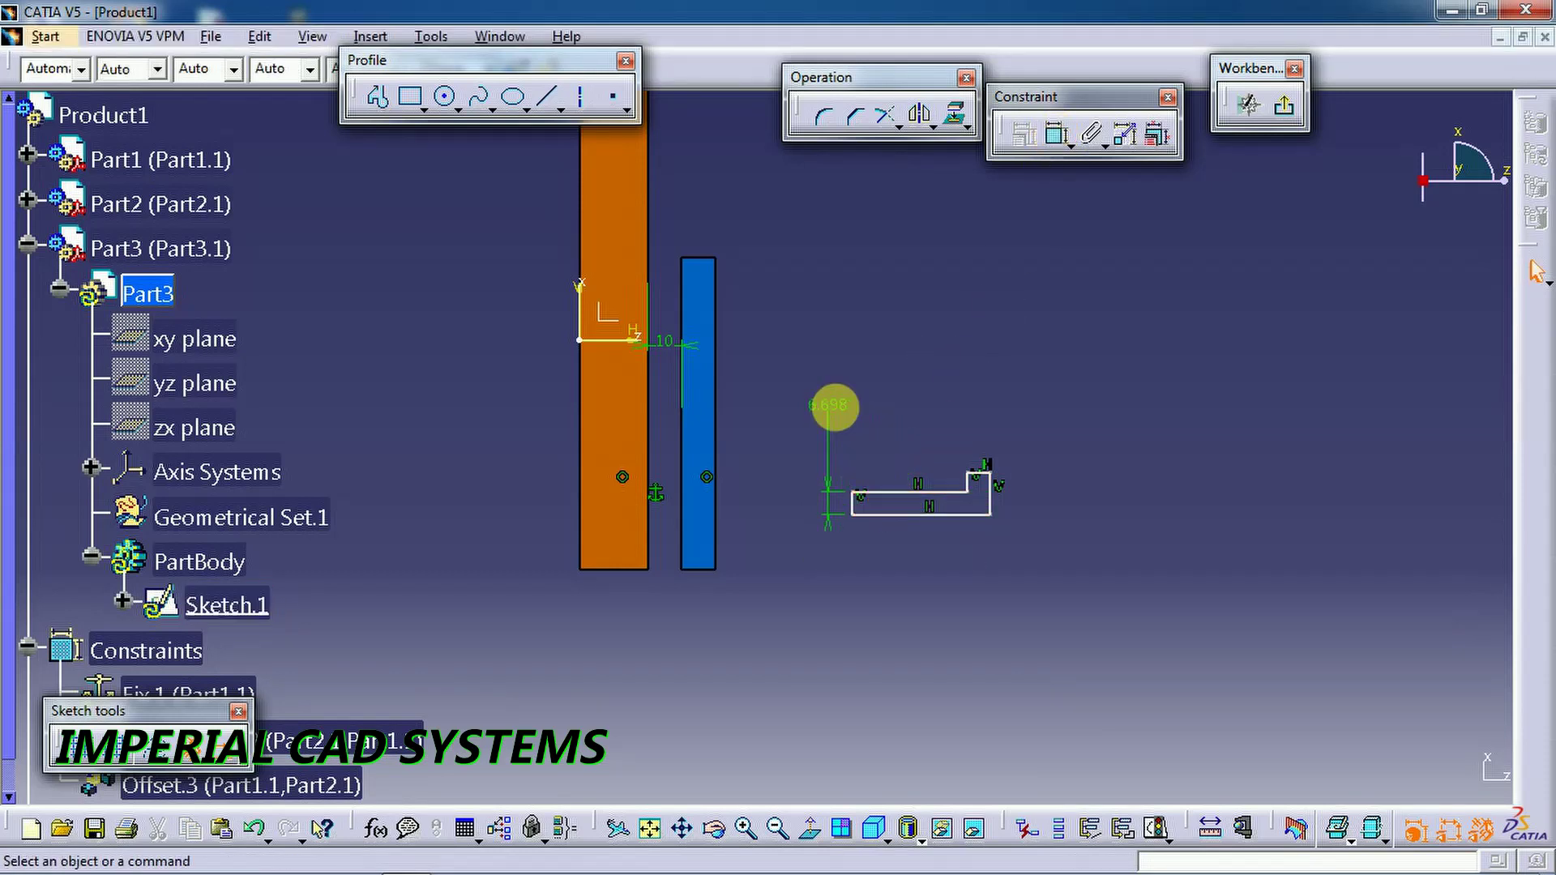
pyautogui.doubleClick(839, 405)
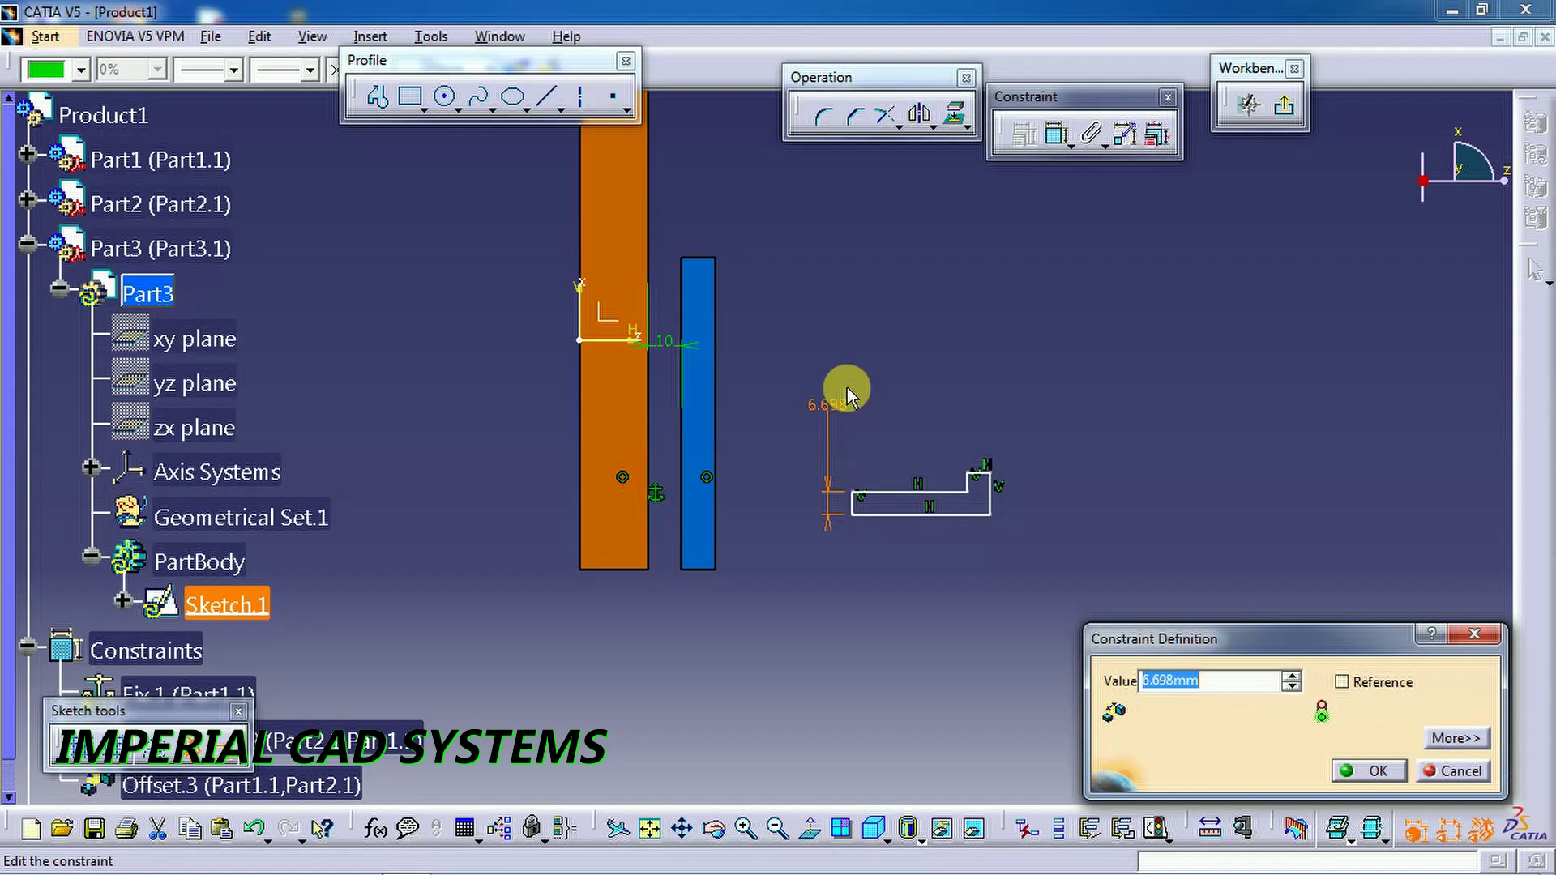
pyautogui.press('Return')
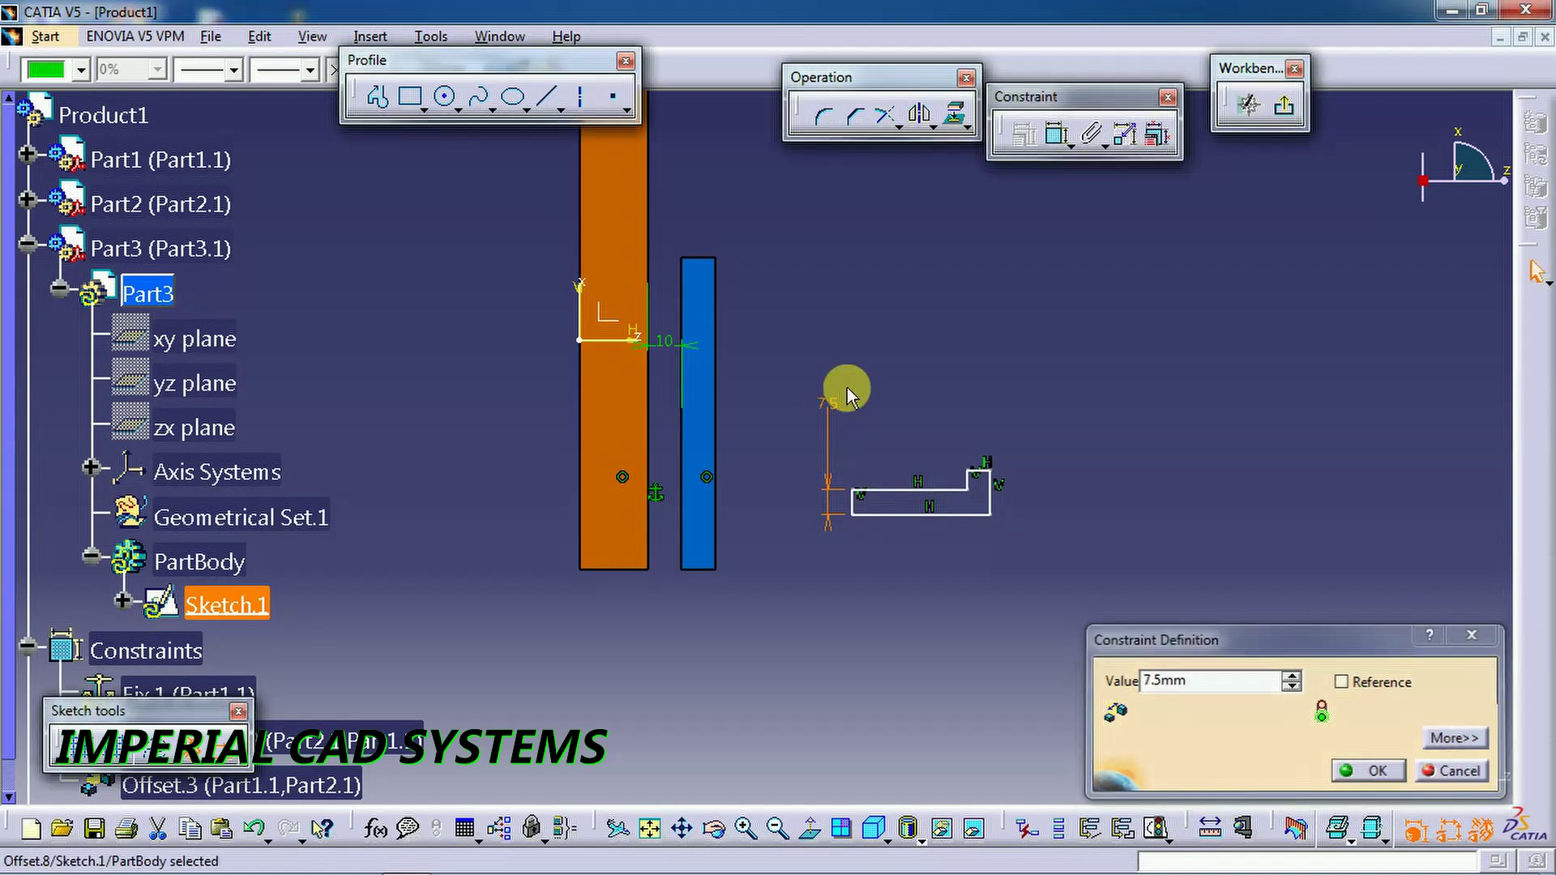
# - Dimension the length of the profile's upper long edge and set it to 50 mm
pyautogui.click(1060, 136)
pyautogui.click(882, 489)
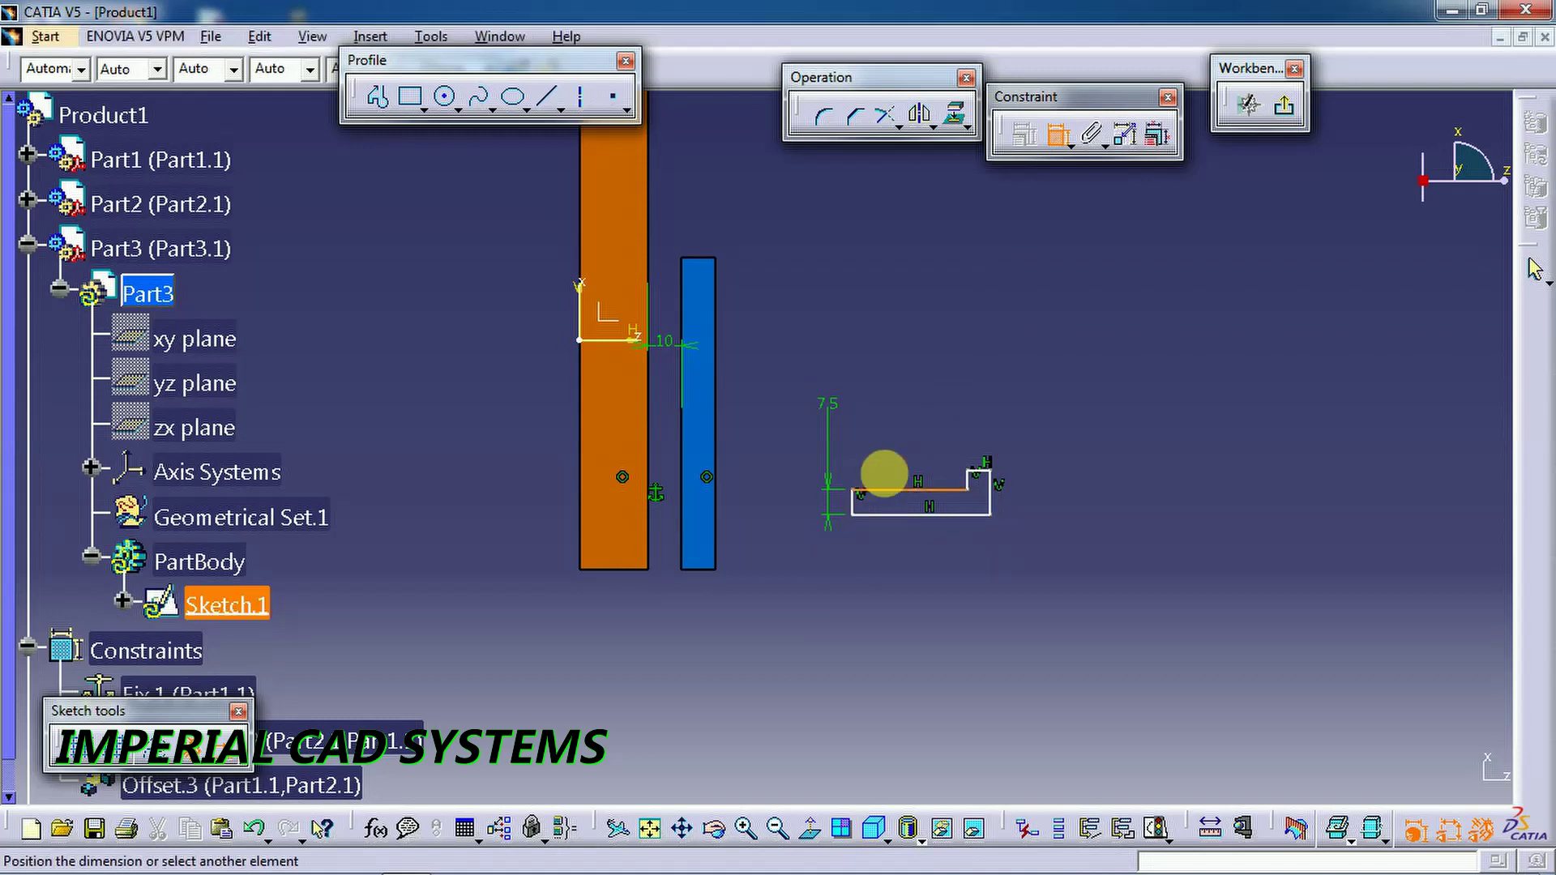
pyautogui.click(905, 378)
pyautogui.doubleClick(912, 379)
pyautogui.write('50mm')
pyautogui.press('Return')
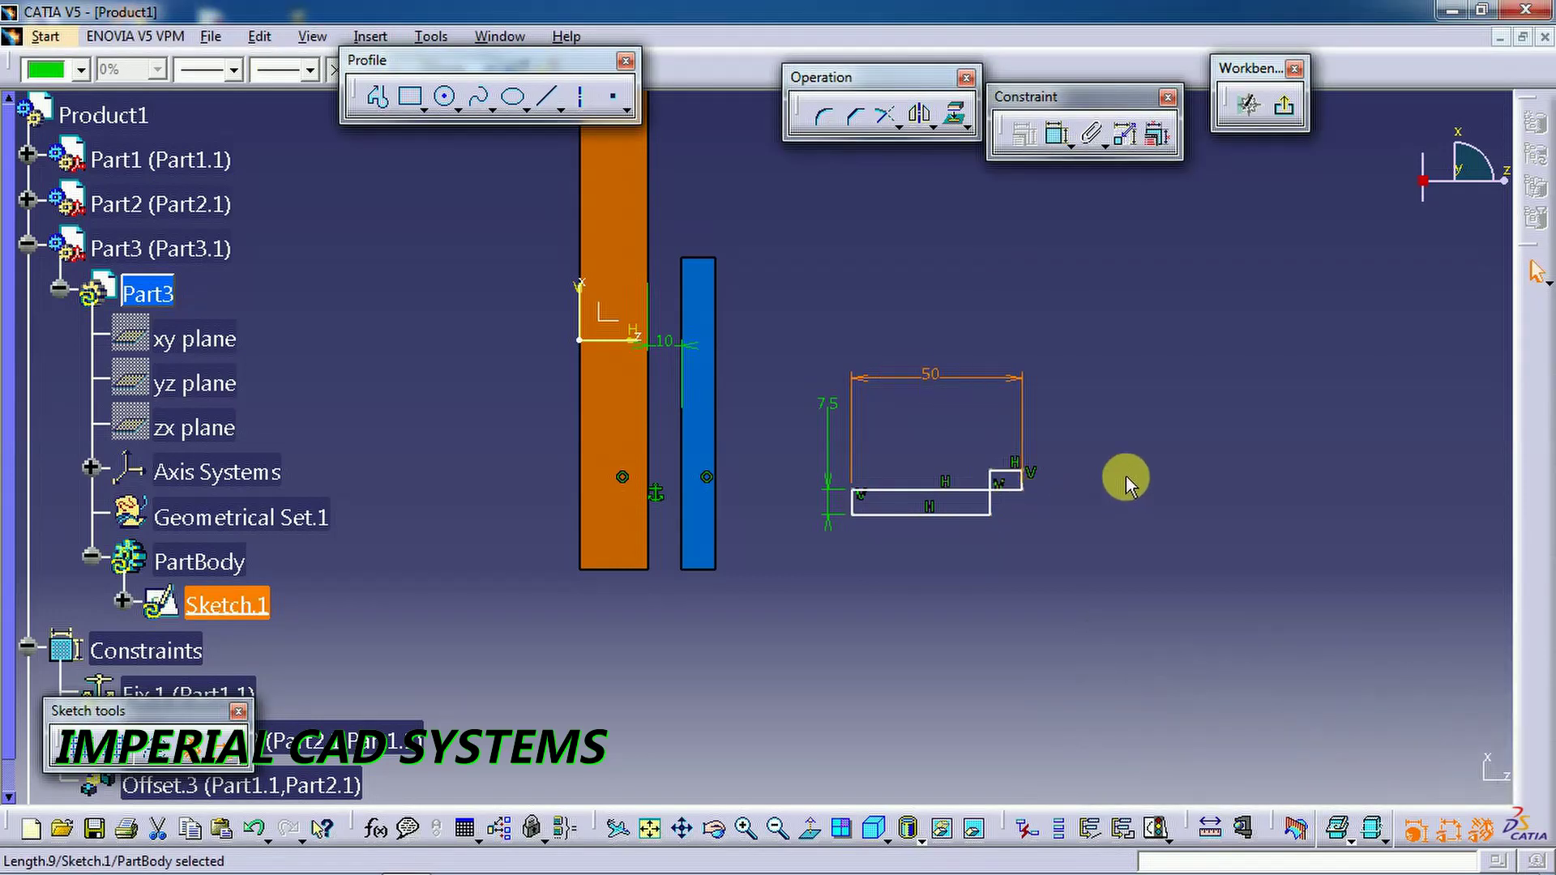
# - Reshape the profile's stepped end so that its outer vertical edge lies beyond the end of the 50 mm edge
pyautogui.moveTo(990, 526); pyautogui.dragTo(1047, 525)
pyautogui.click(1011, 504)
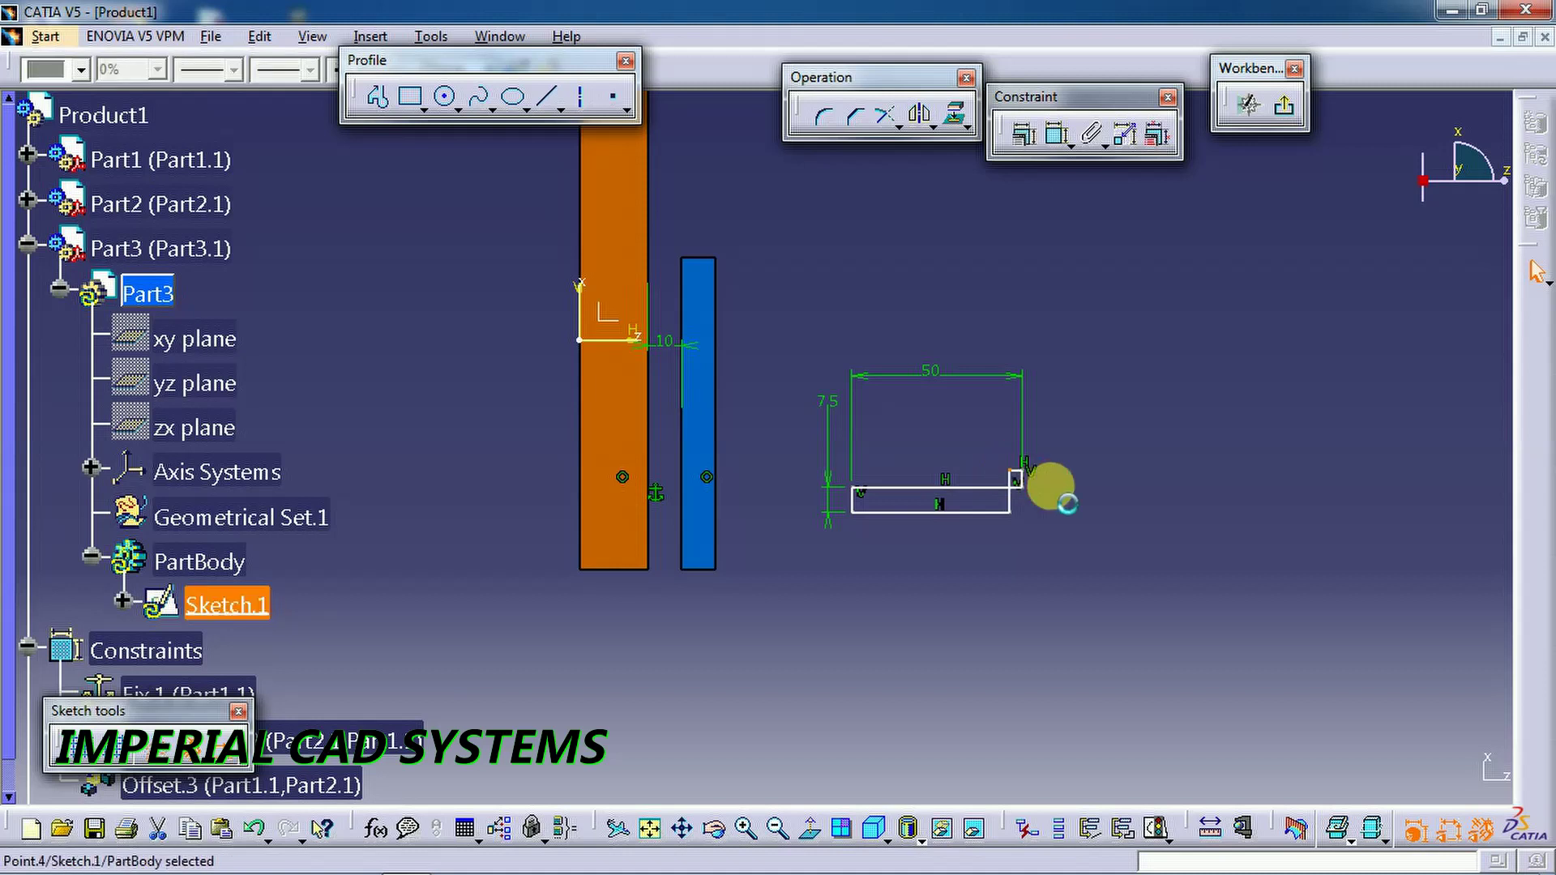
pyautogui.click(1062, 476)
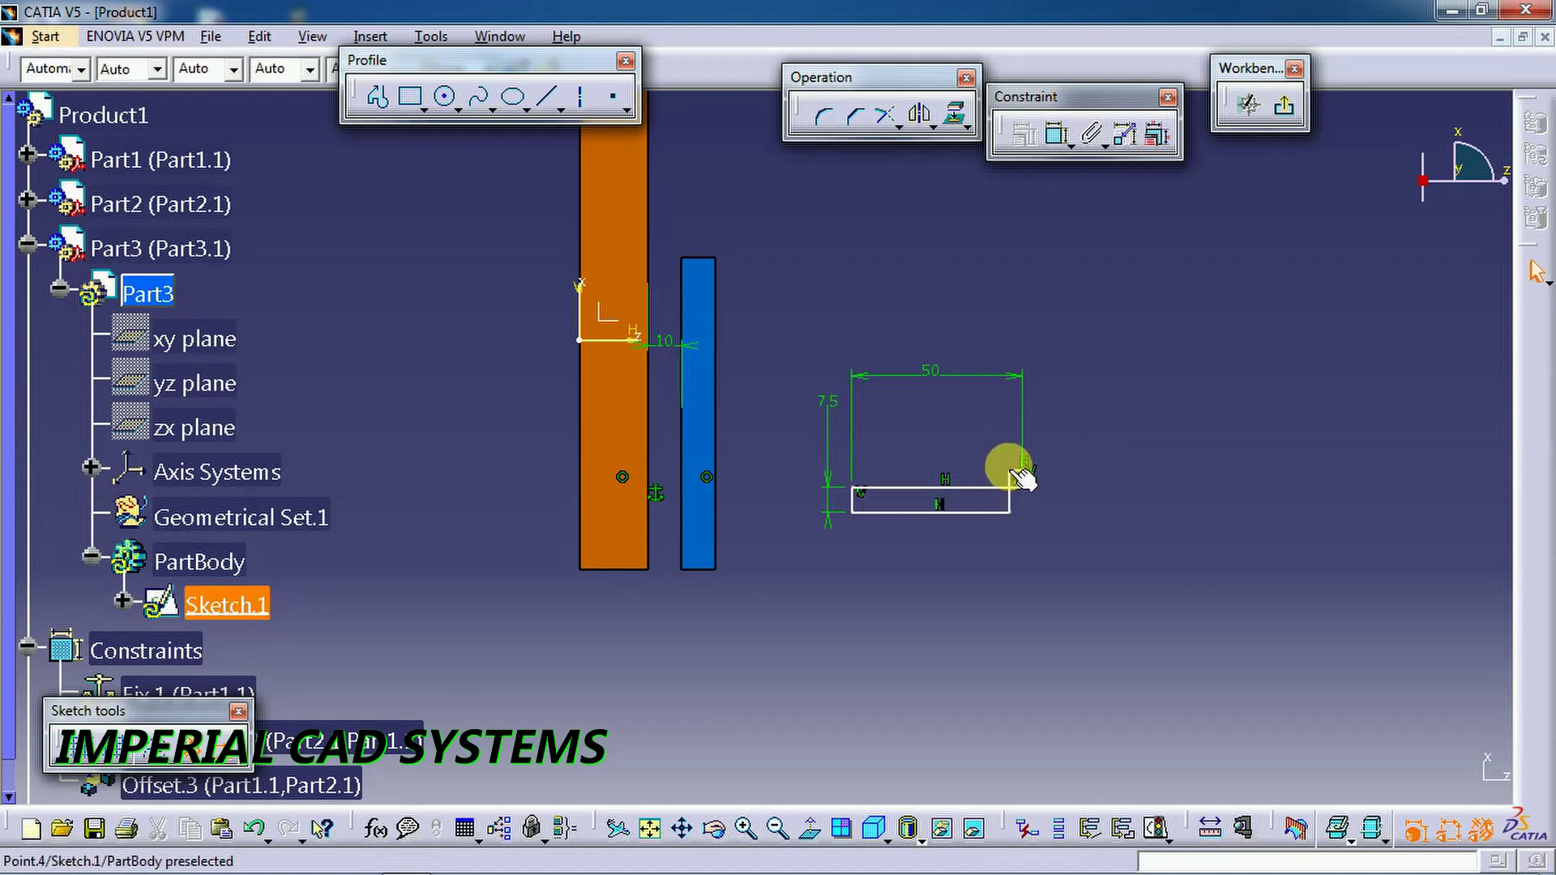
pyautogui.moveTo(1007, 463); pyautogui.dragTo(1052, 538)
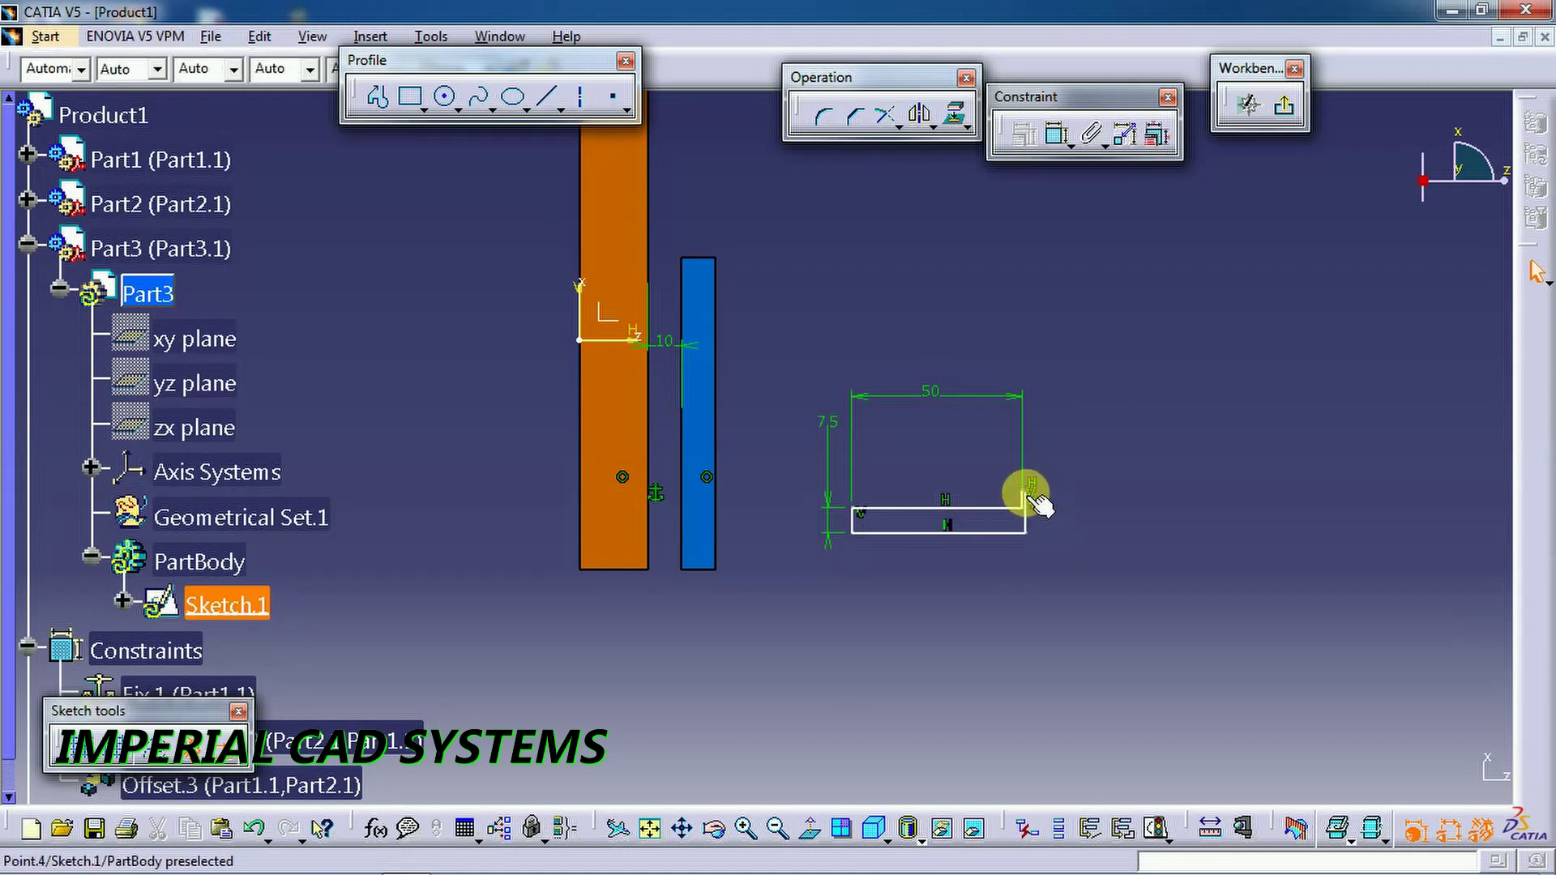
pyautogui.moveTo(1034, 496); pyautogui.dragTo(1045, 495)
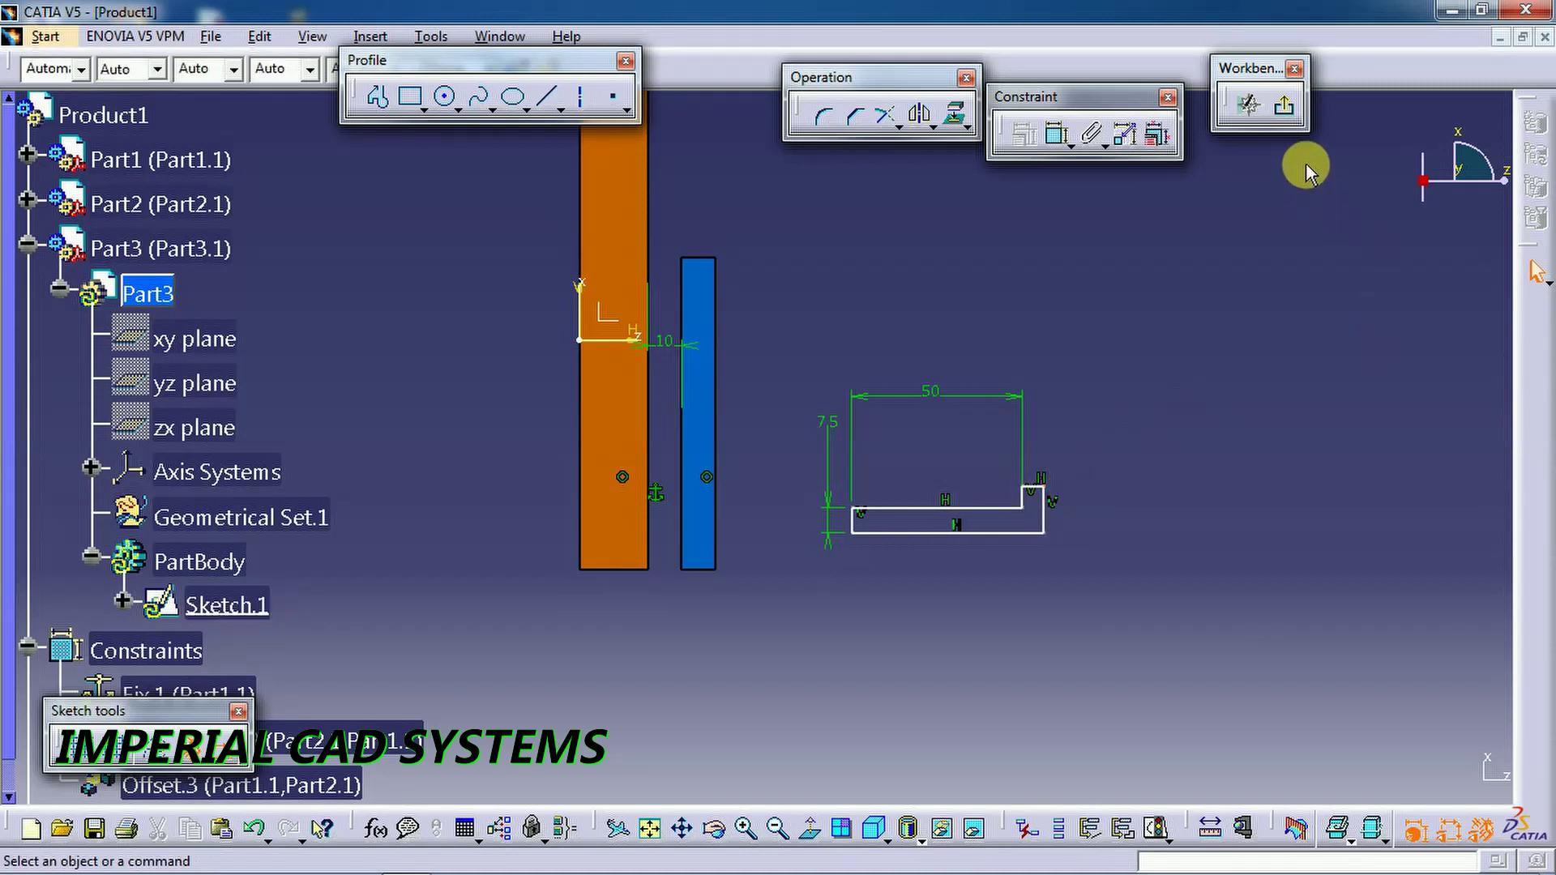
# - Dimension the outer vertical edge of the profile's stepped end and set its length to 12 mm
pyautogui.click(1055, 134)
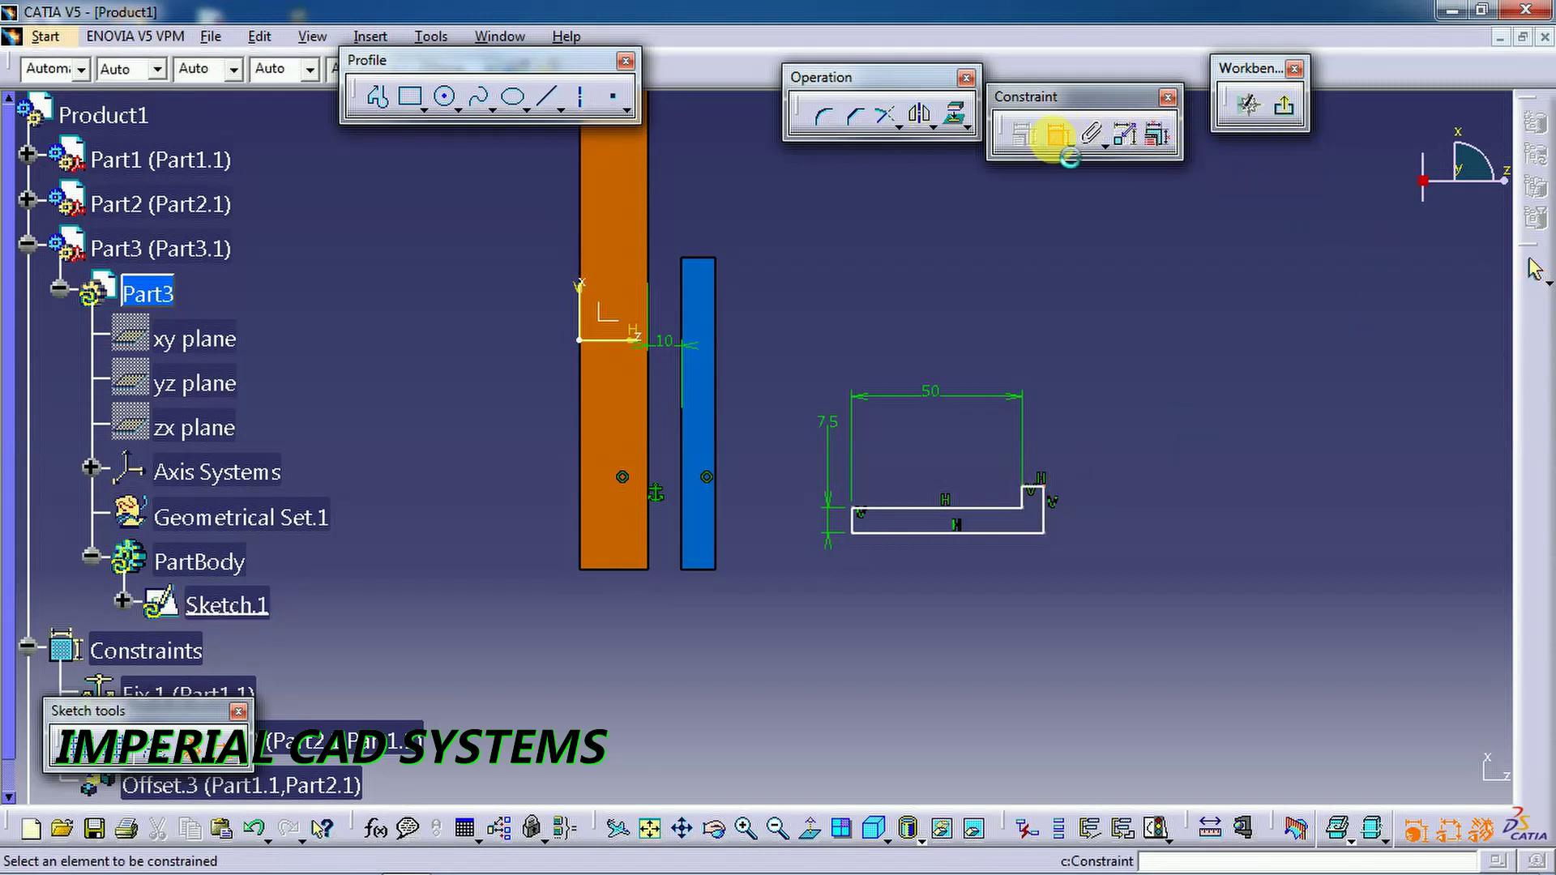
pyautogui.click(1043, 513)
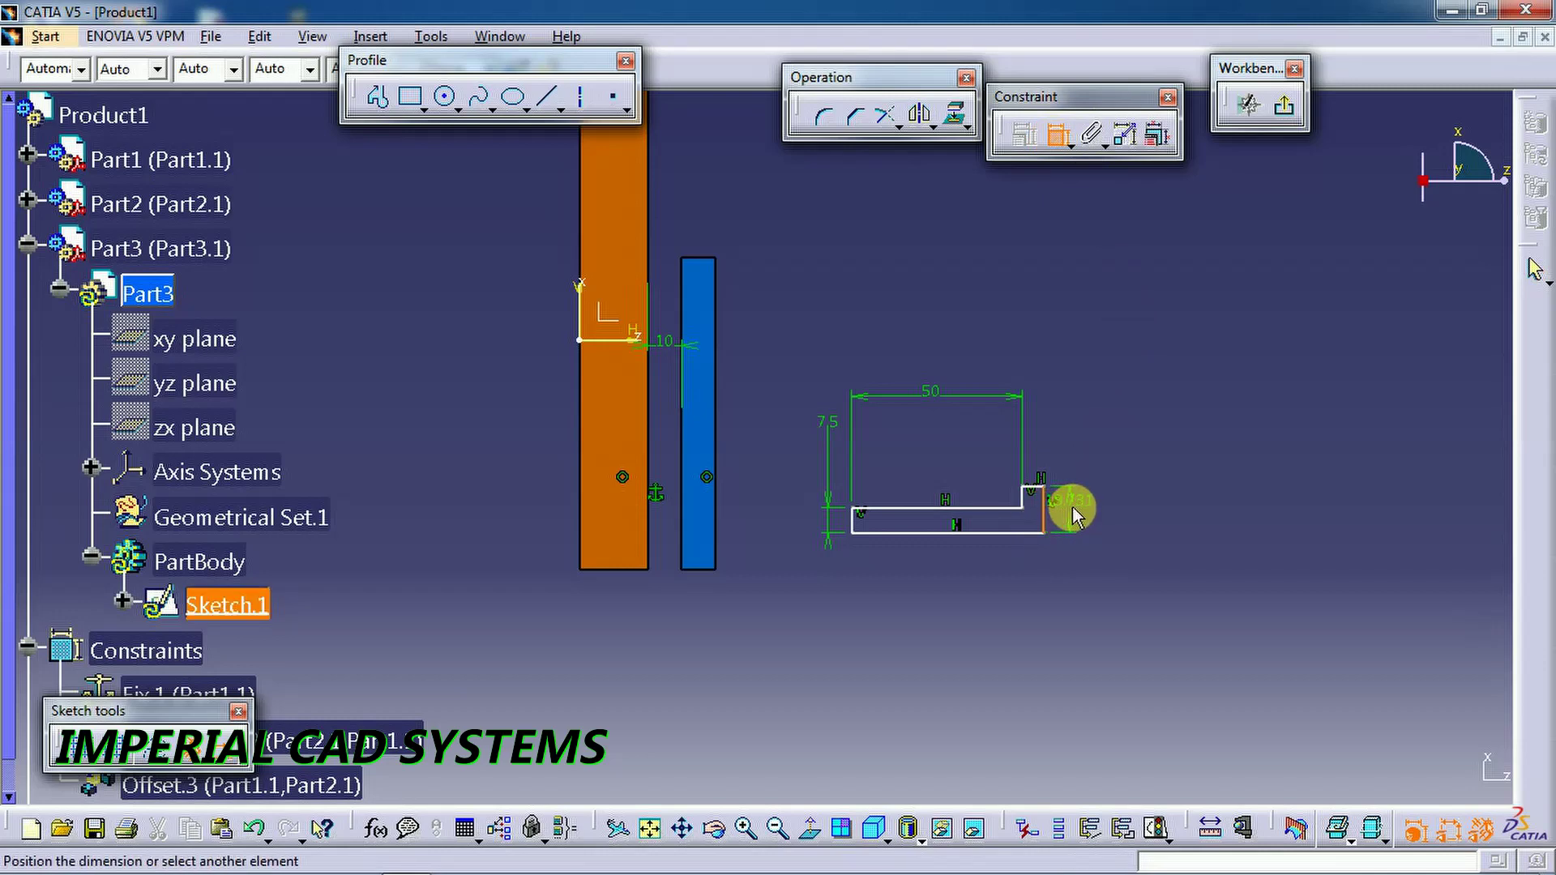
pyautogui.click(1074, 514)
pyautogui.doubleClick(1081, 497)
pyautogui.write('1')
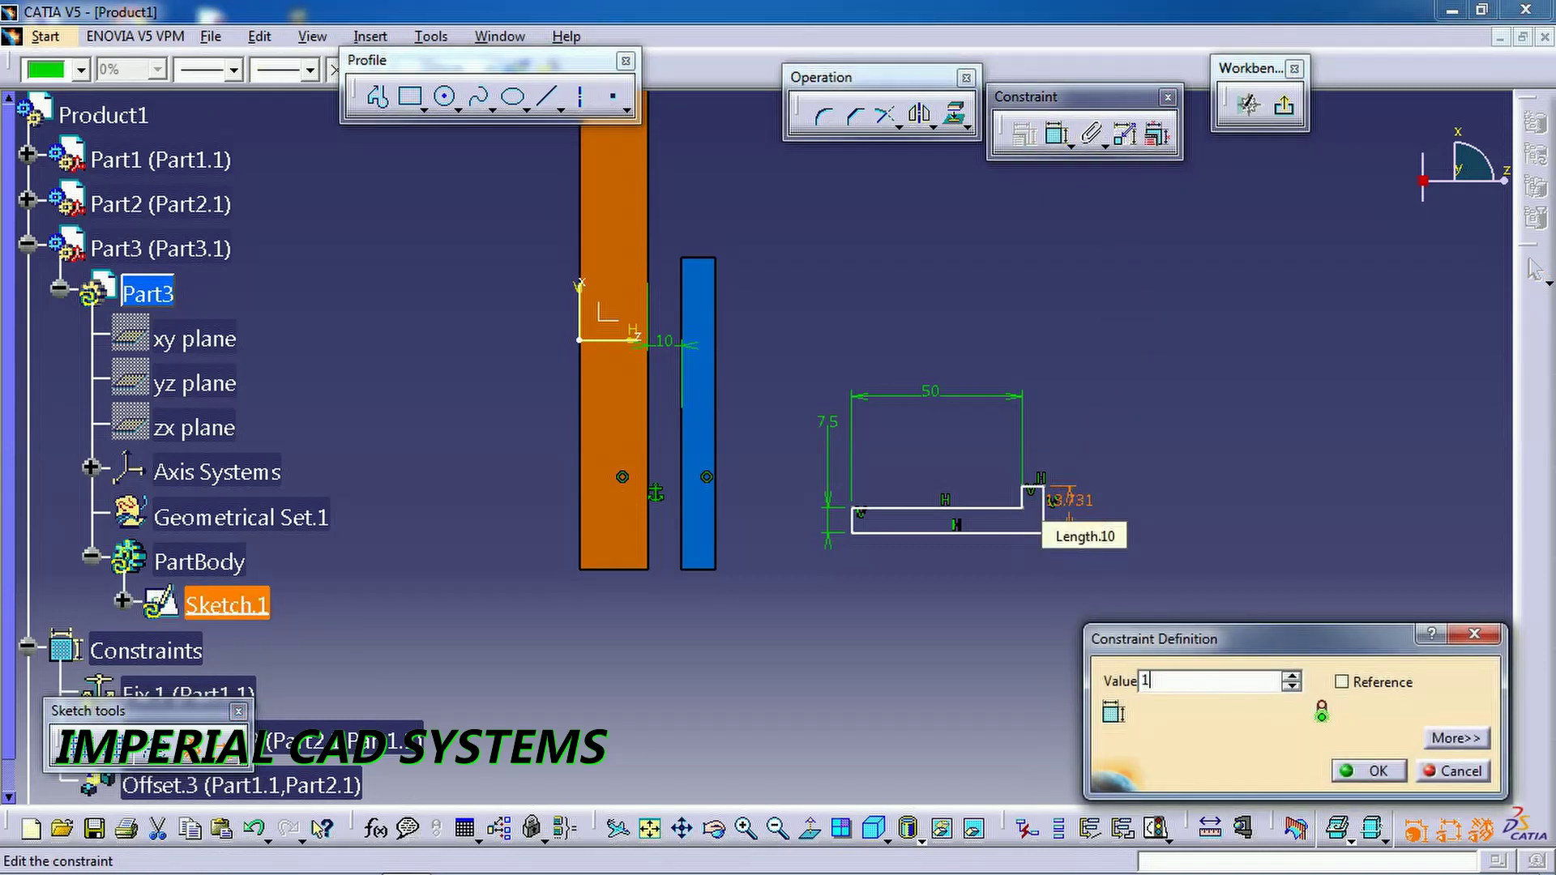
pyautogui.write('2mm')
pyautogui.press('Return')
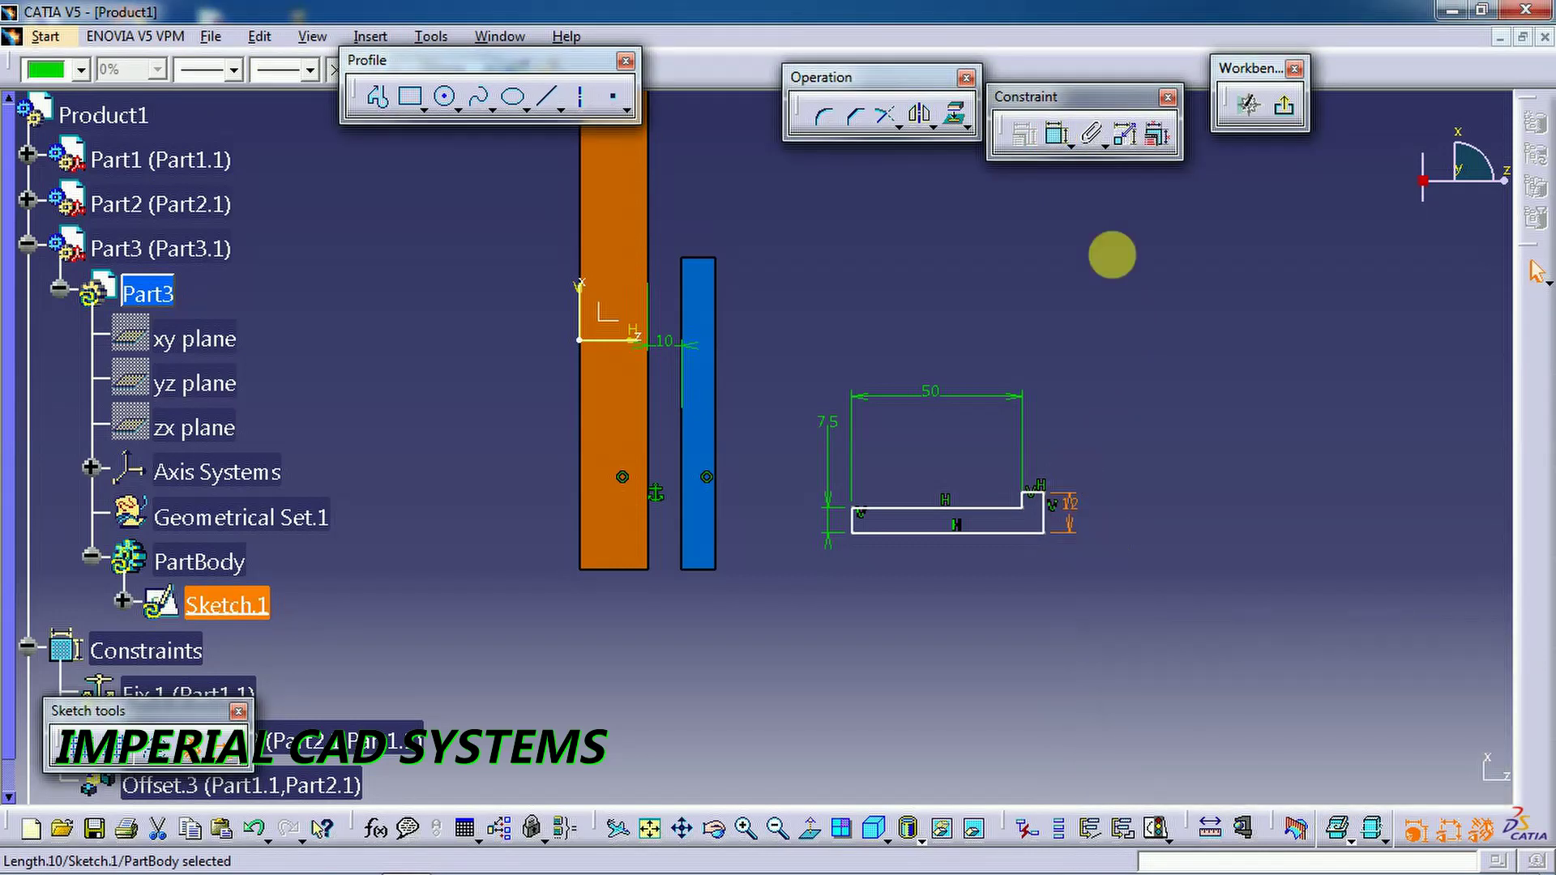
# - Exit the sketch and revolve the profile 360 degrees with Shaft, using its full-length straight edge as the axis
pyautogui.click(1284, 114)
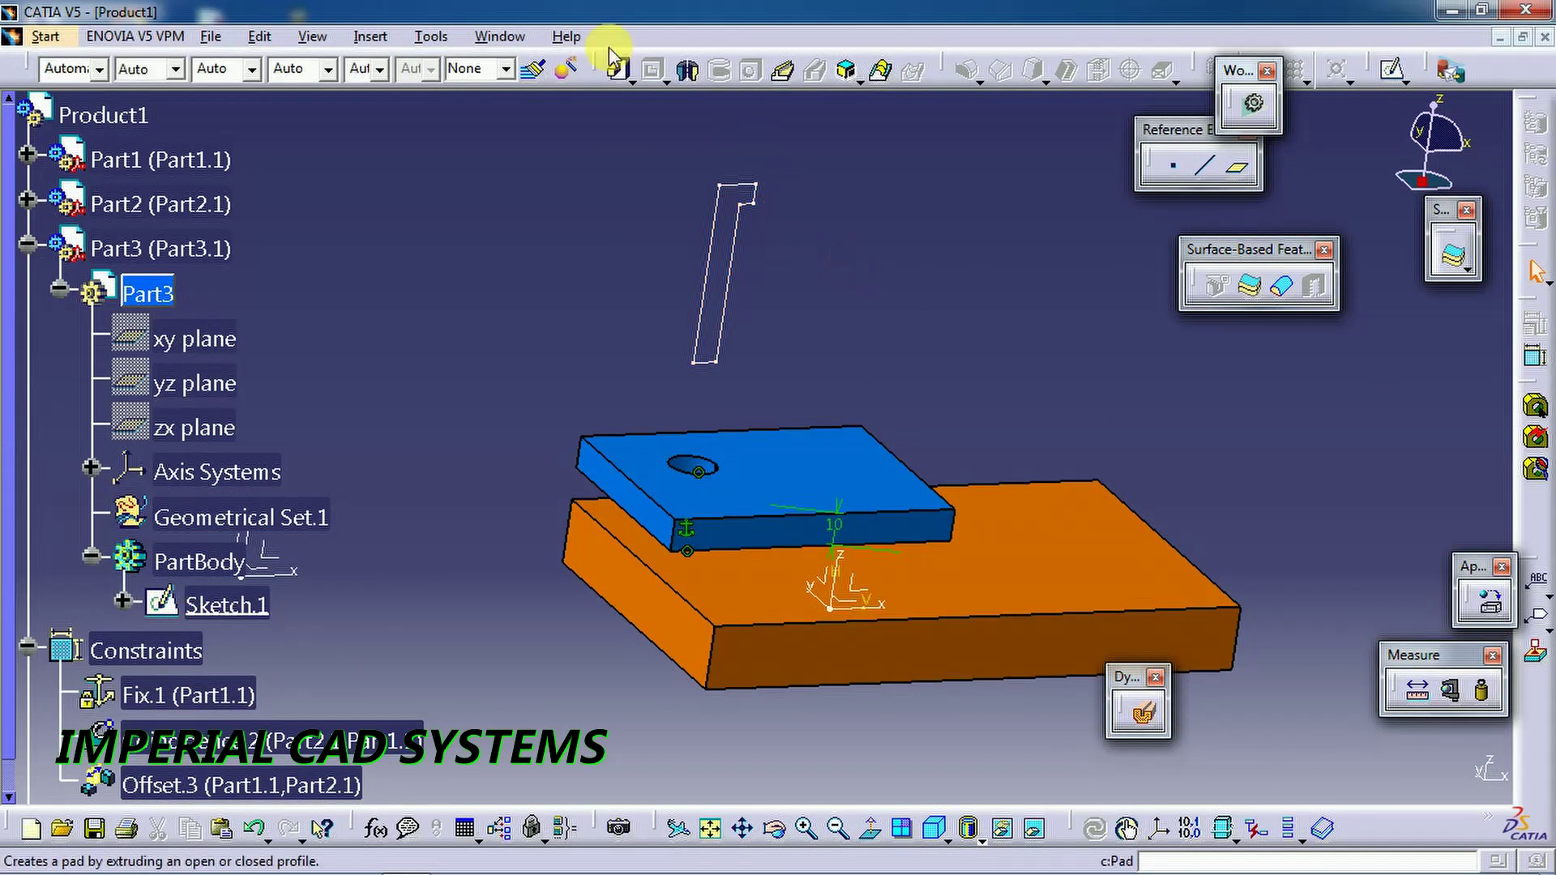
pyautogui.click(686, 69)
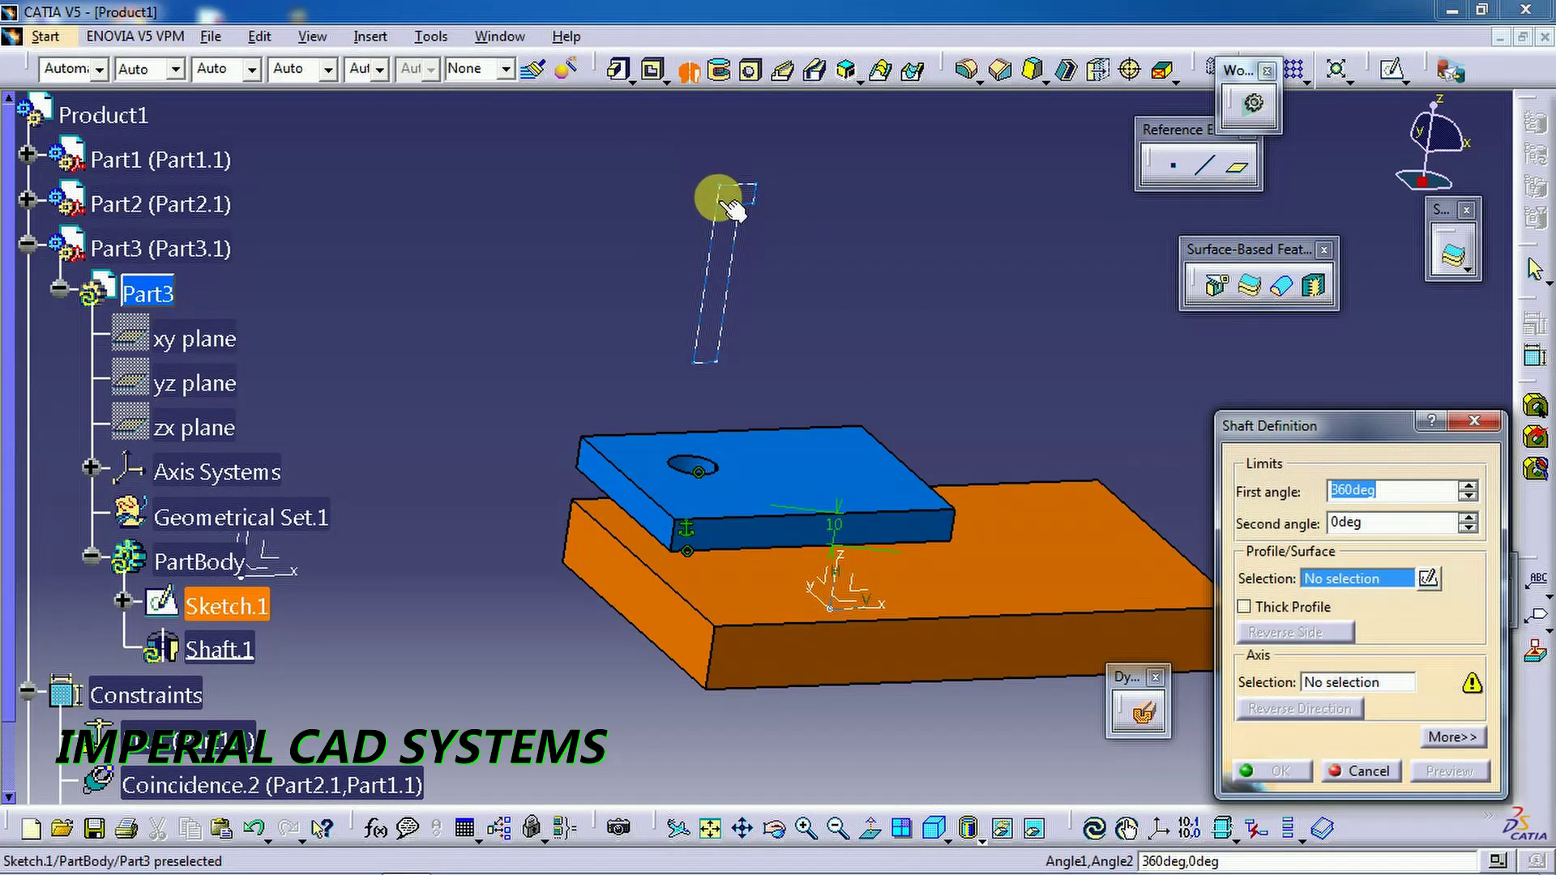
pyautogui.click(732, 209)
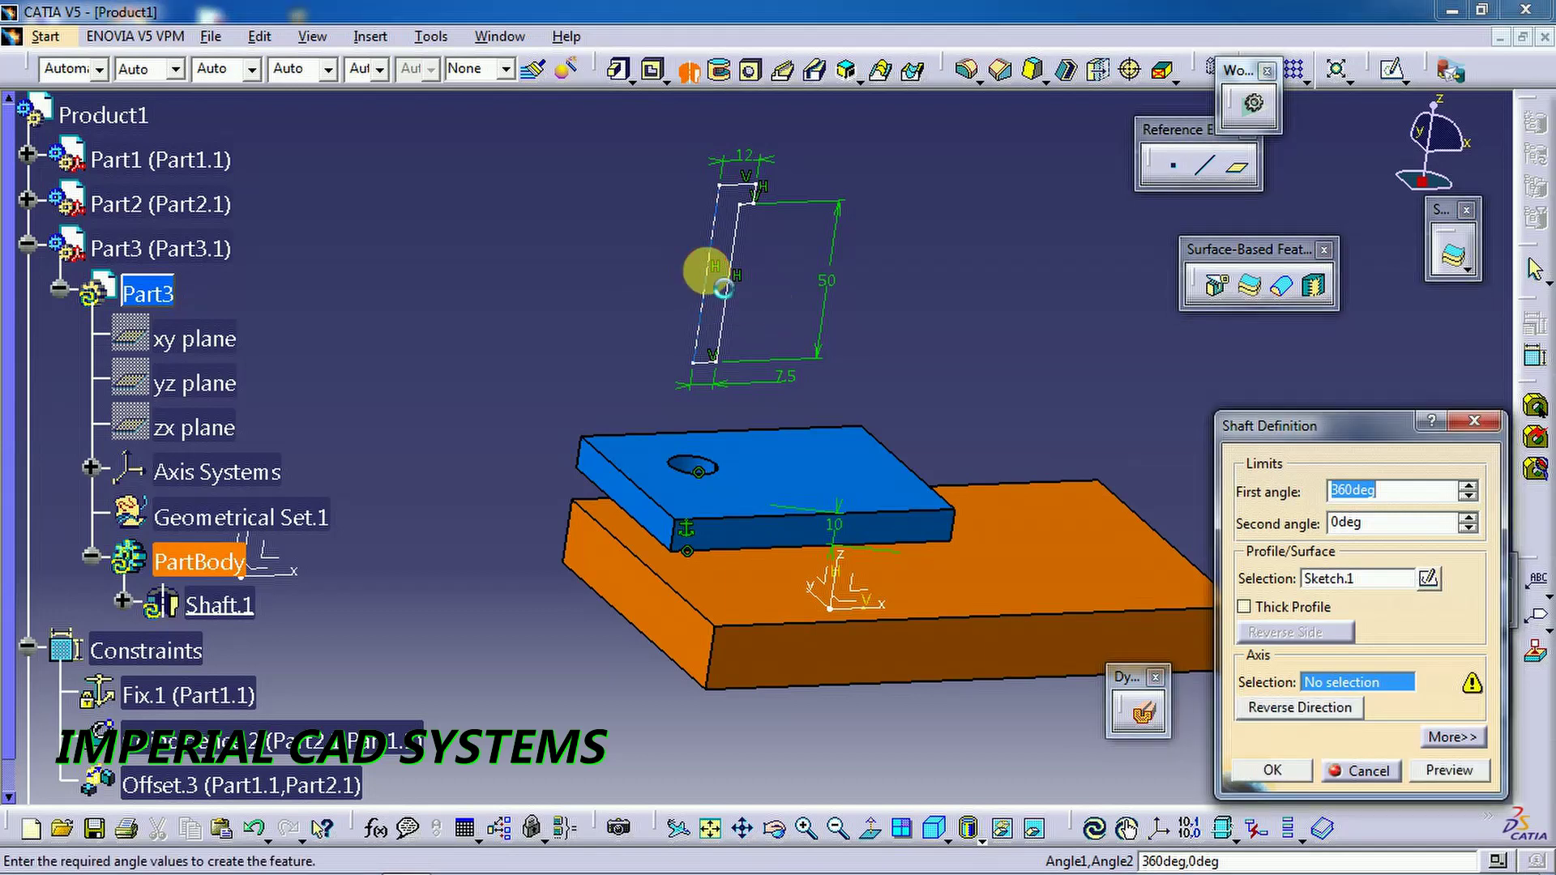
pyautogui.click(717, 279)
pyautogui.click(1282, 772)
# - Colour the new revolved pin dark green
pyautogui.click(103, 115)
pyautogui.click(99, 69)
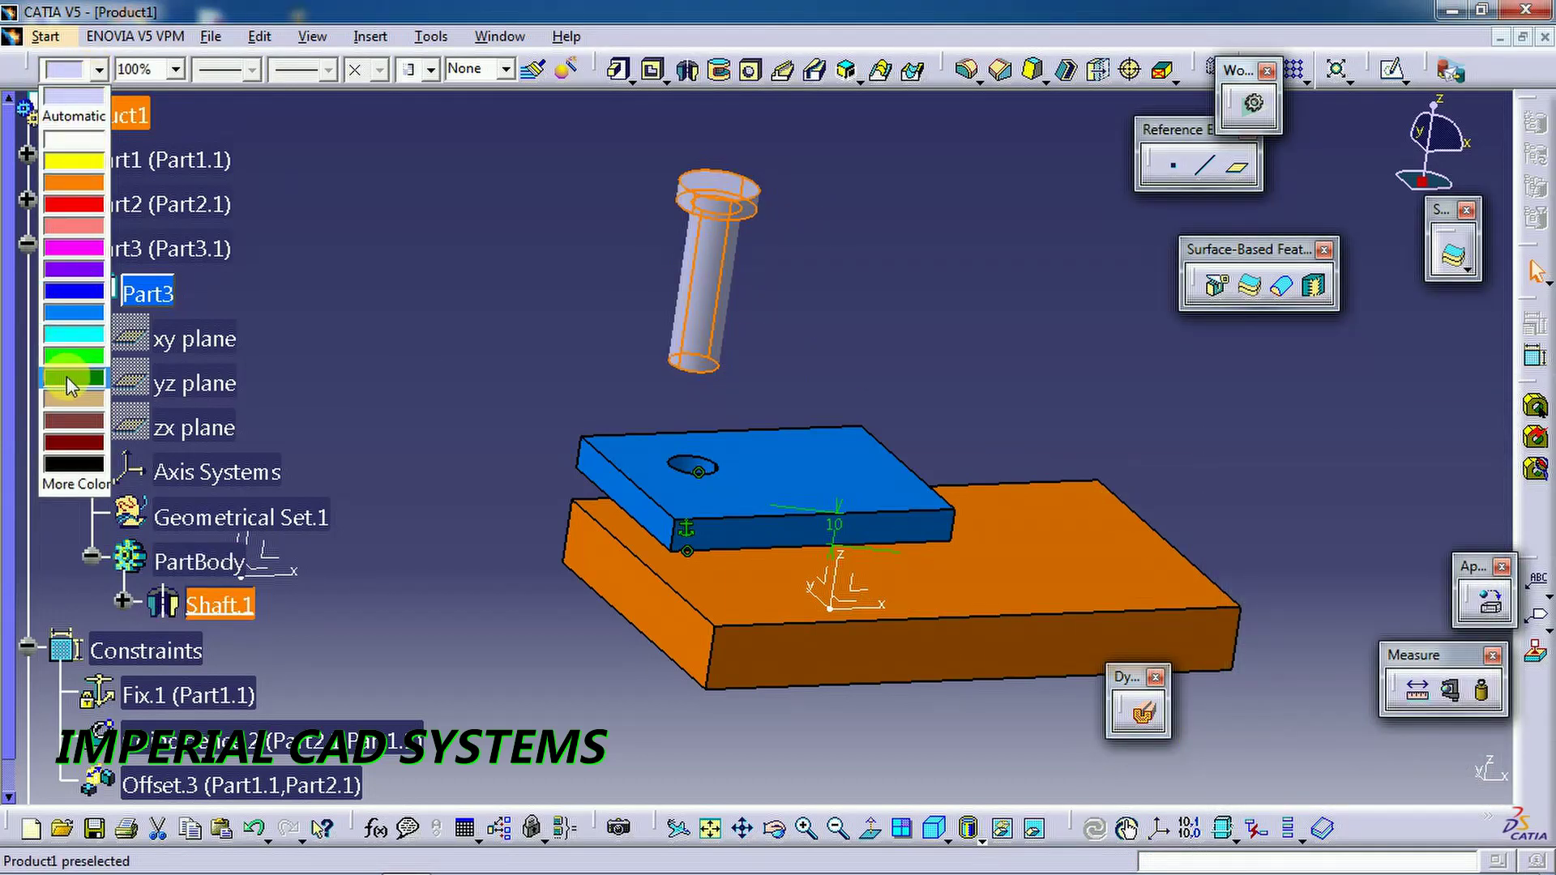
pyautogui.click(69, 382)
pyautogui.click(267, 240)
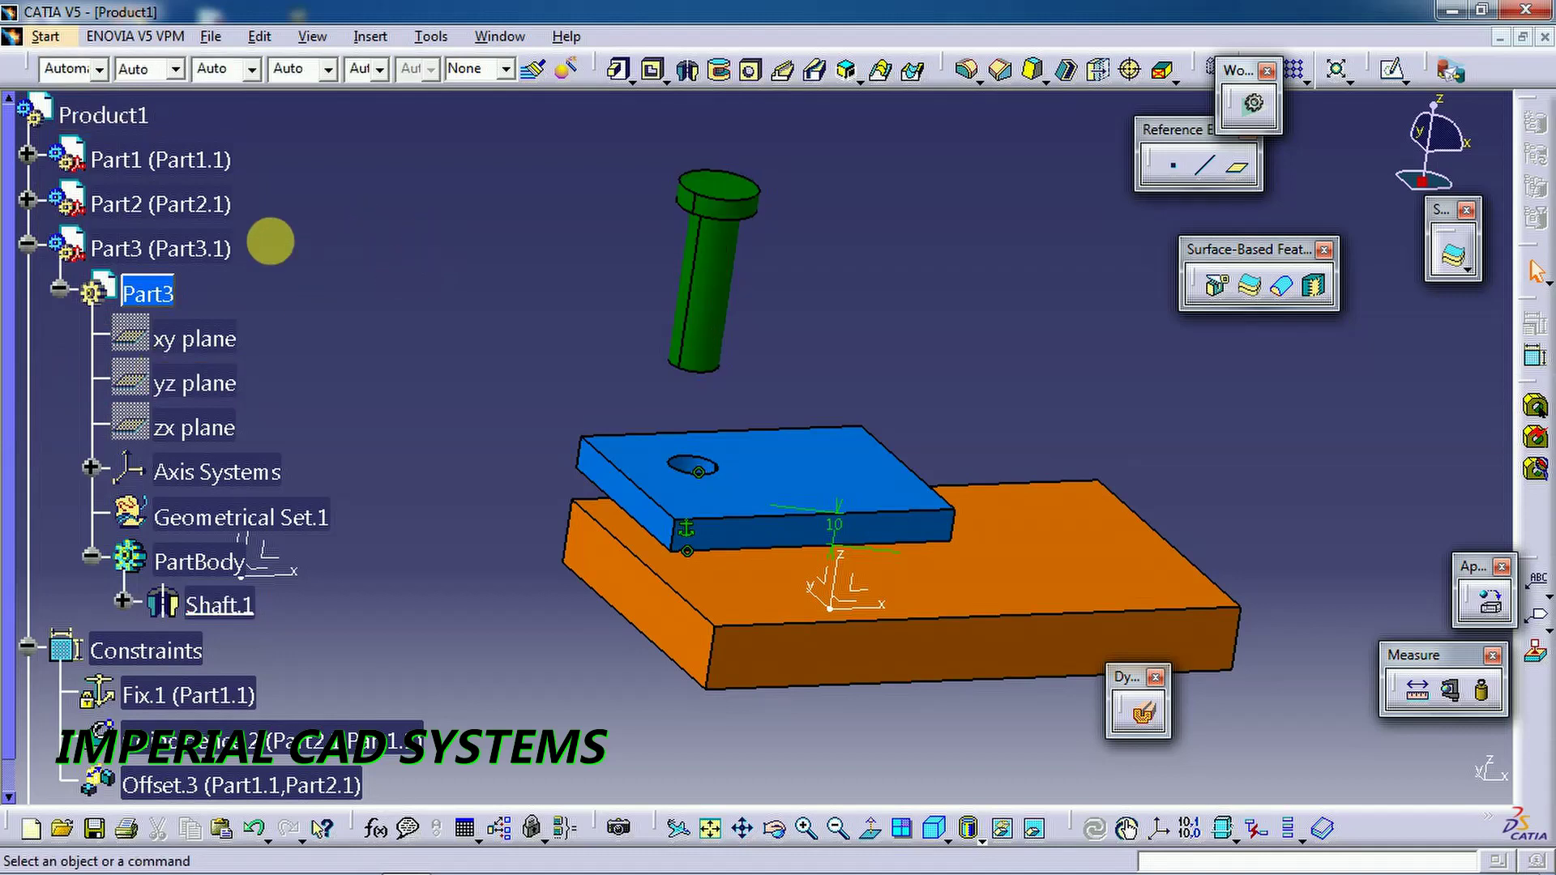
# - Collapse Part3 in the specification tree and activate Product1 to return to assembly design
pyautogui.click(30, 244)
pyautogui.doubleClick(81, 115)
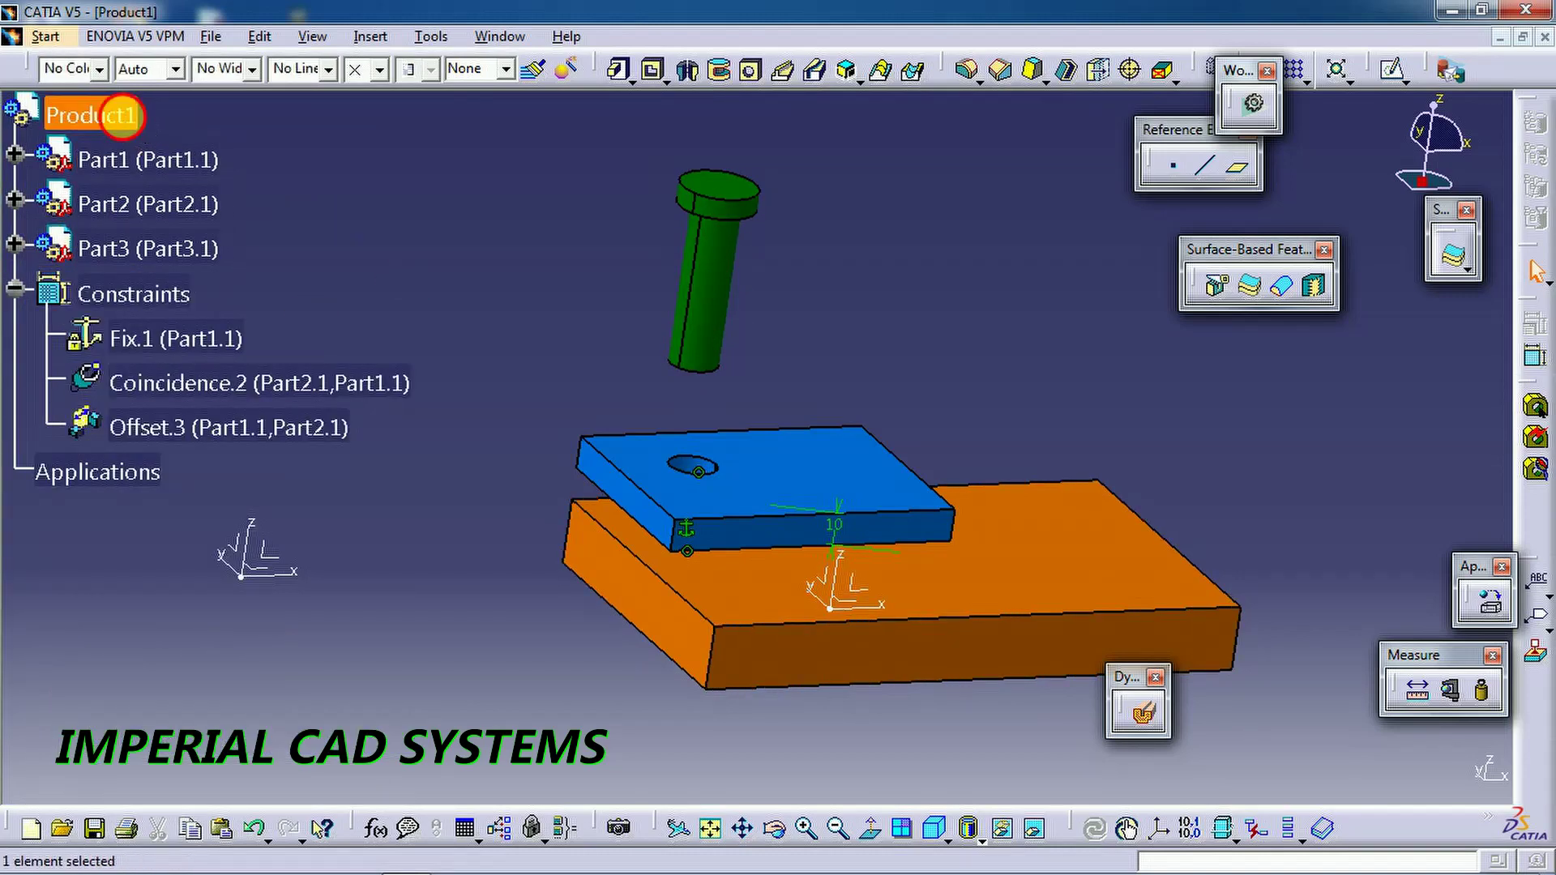
pyautogui.click(523, 259)
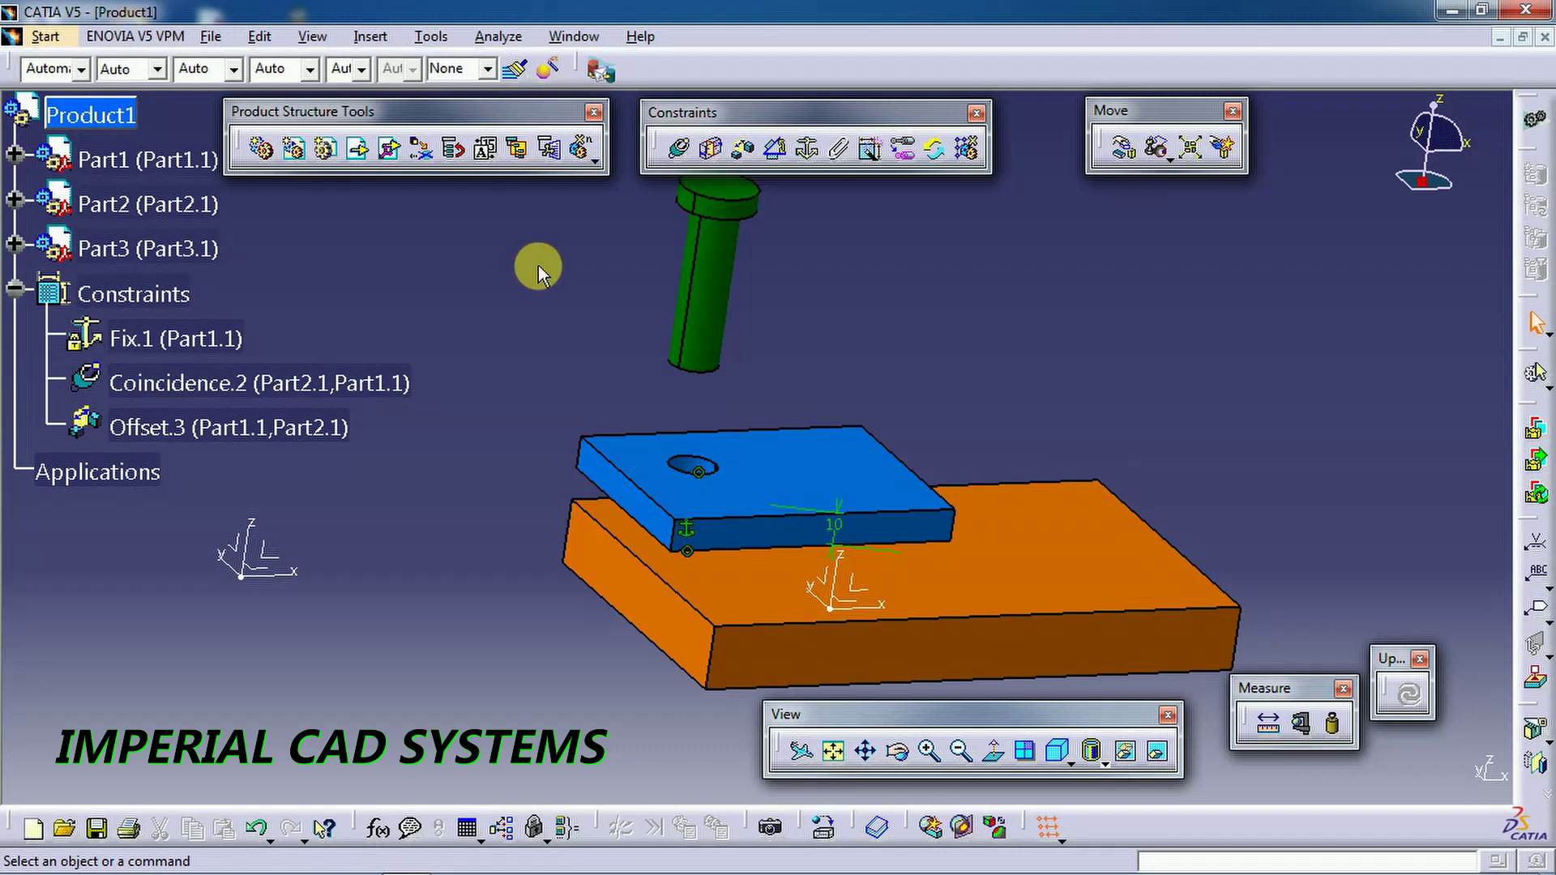
# - Add a coincidence constraint between the green pin's axis and the blue plate's hole axis, and update the assembly
pyautogui.click(680, 152)
pyautogui.click(719, 280)
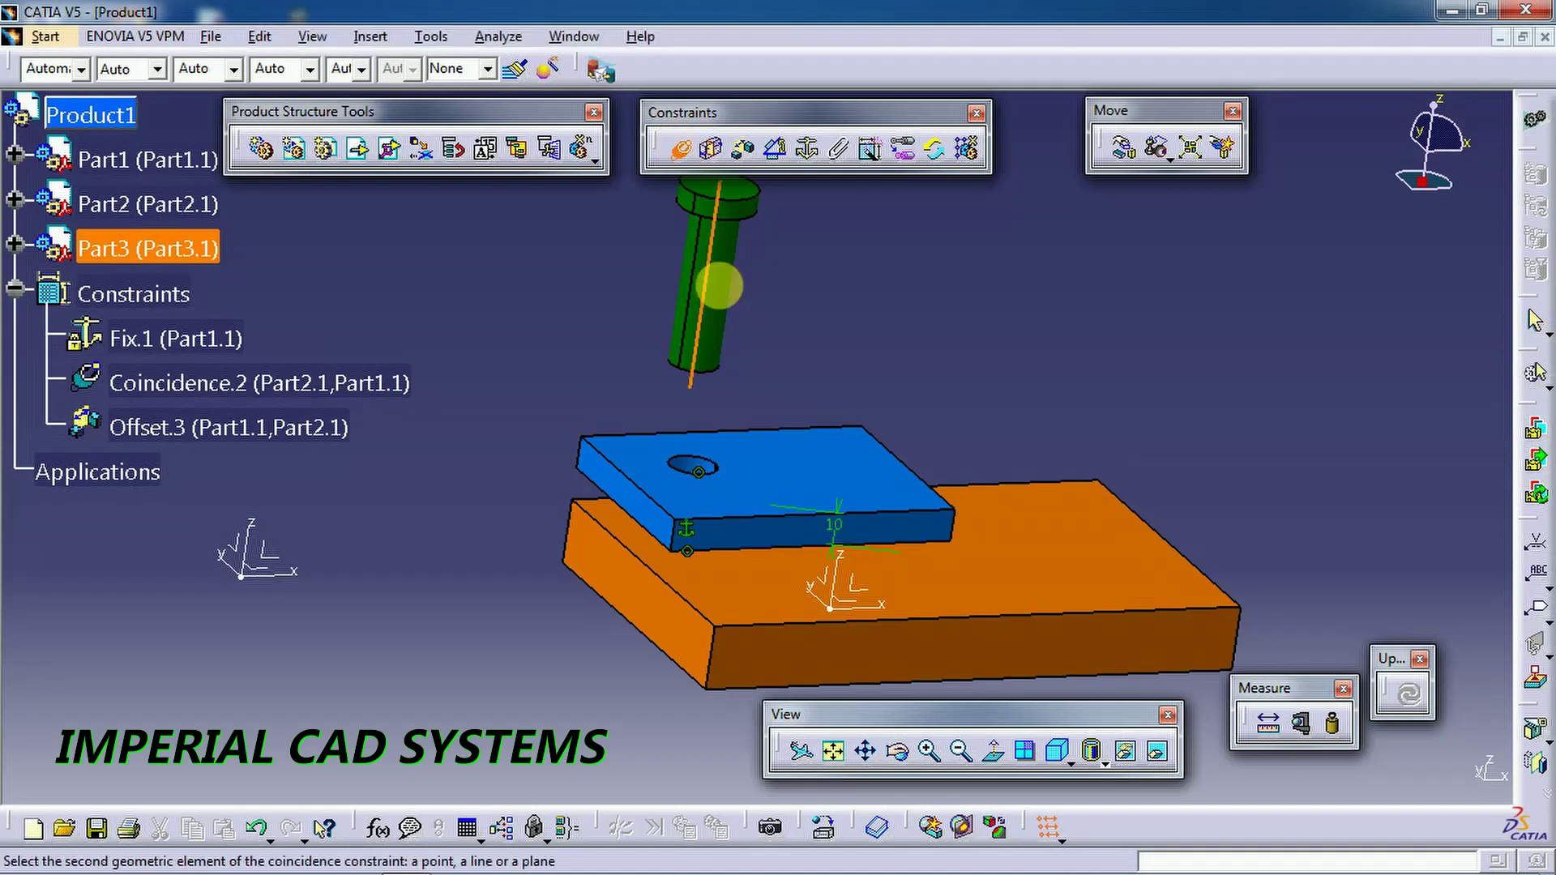
pyautogui.click(697, 475)
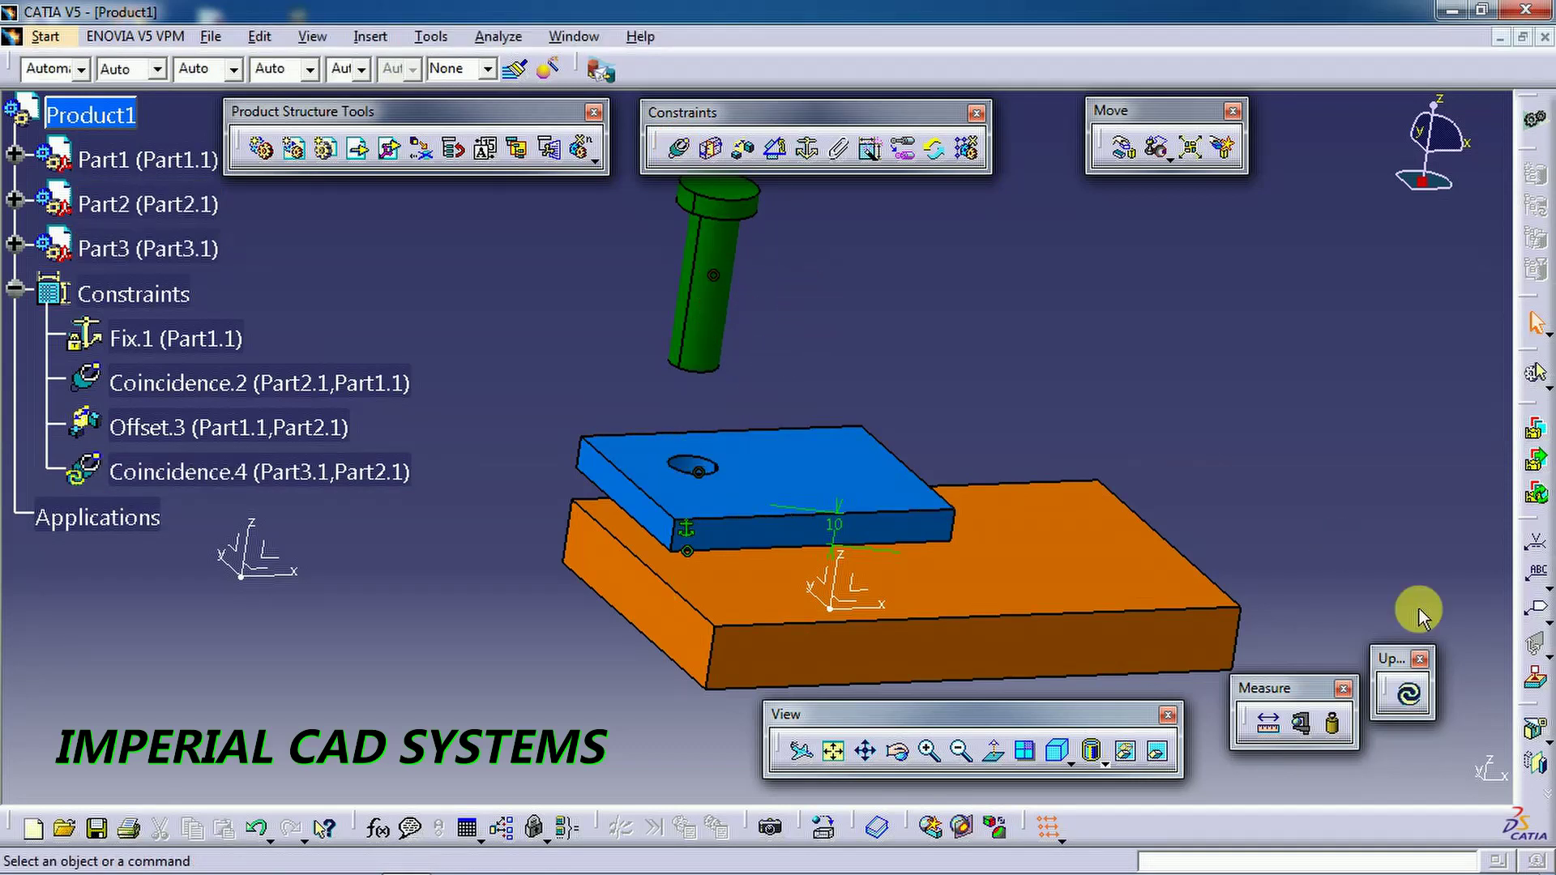
pyautogui.click(1409, 694)
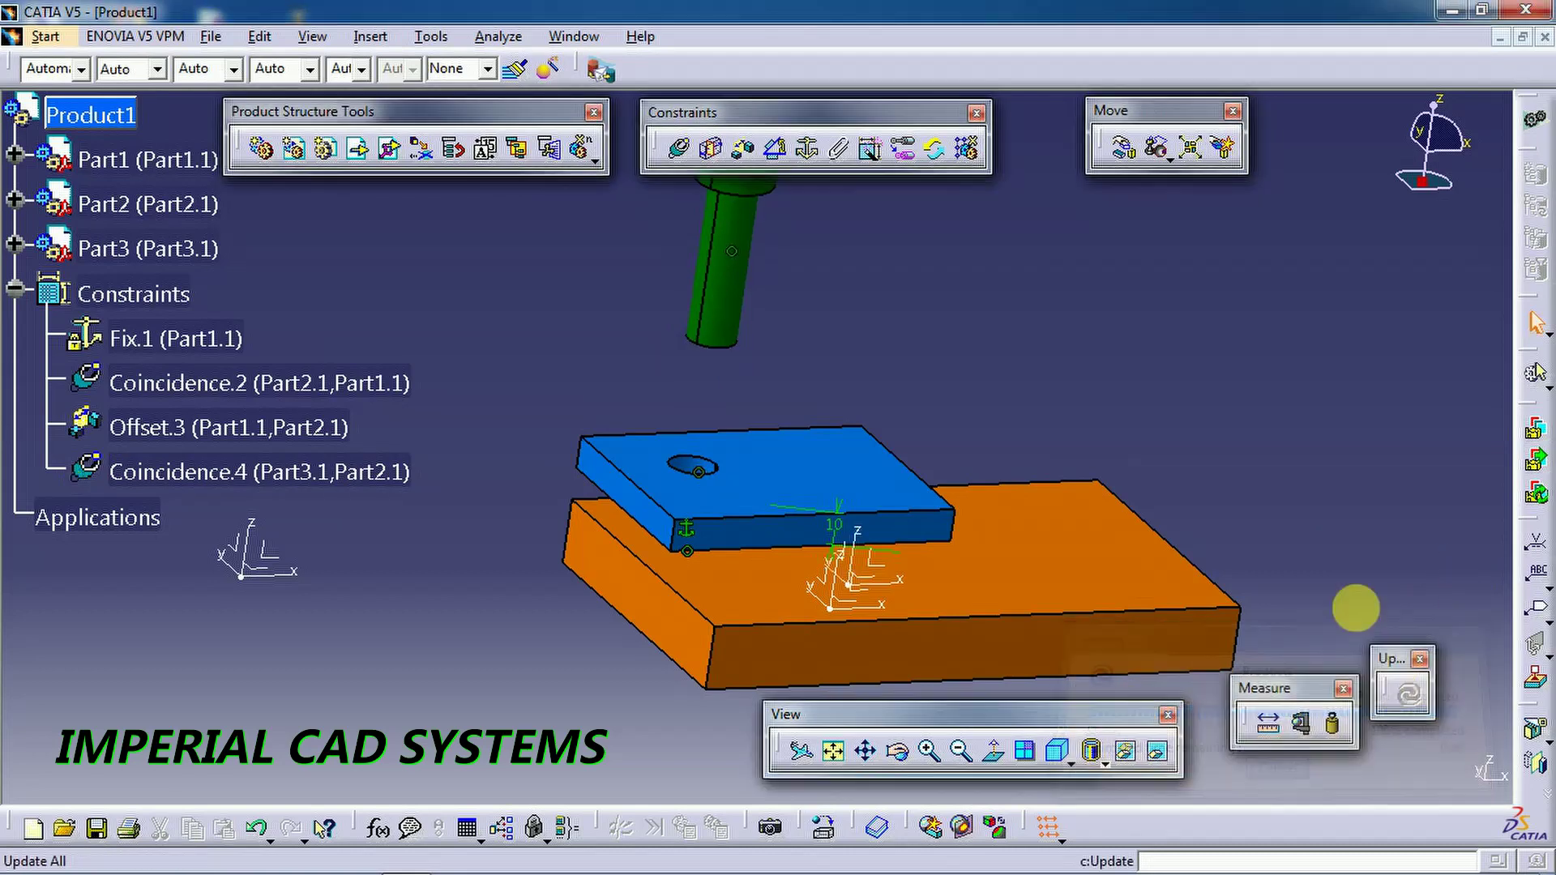
# - Add a surface contact constraint between the blue plate's upper face and the underside of the pin's head, and update the assembly
pyautogui.moveTo(1179, 381); pyautogui.dragTo(1191, 498, button='middle')
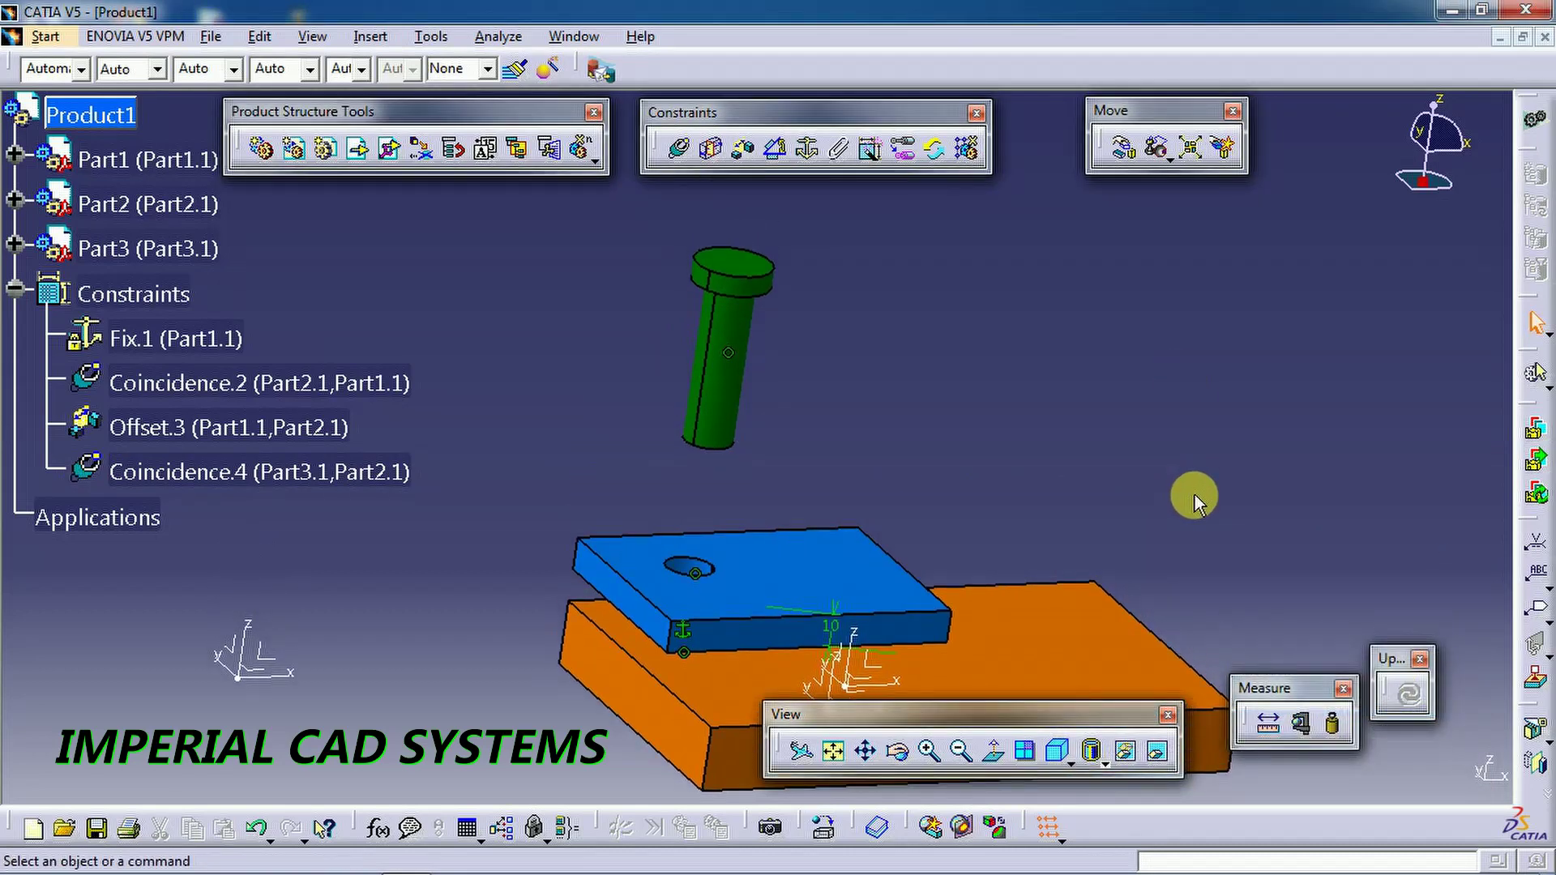
pyautogui.click(707, 152)
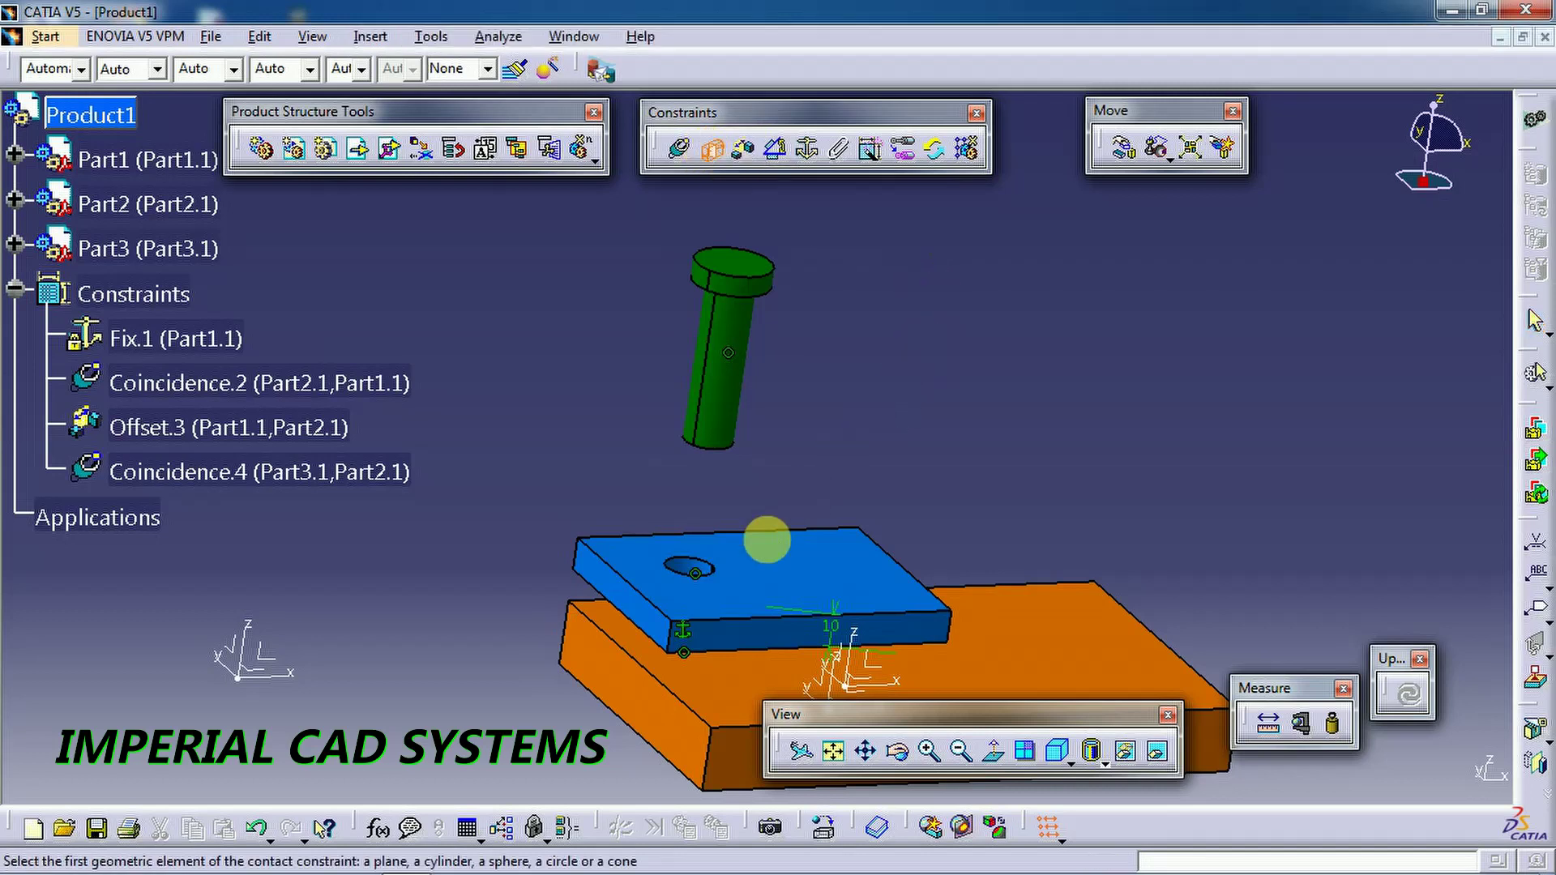
pyautogui.click(772, 590)
pyautogui.click(1080, 705)
pyautogui.click(897, 751)
pyautogui.moveTo(921, 444); pyautogui.dragTo(724, 192)
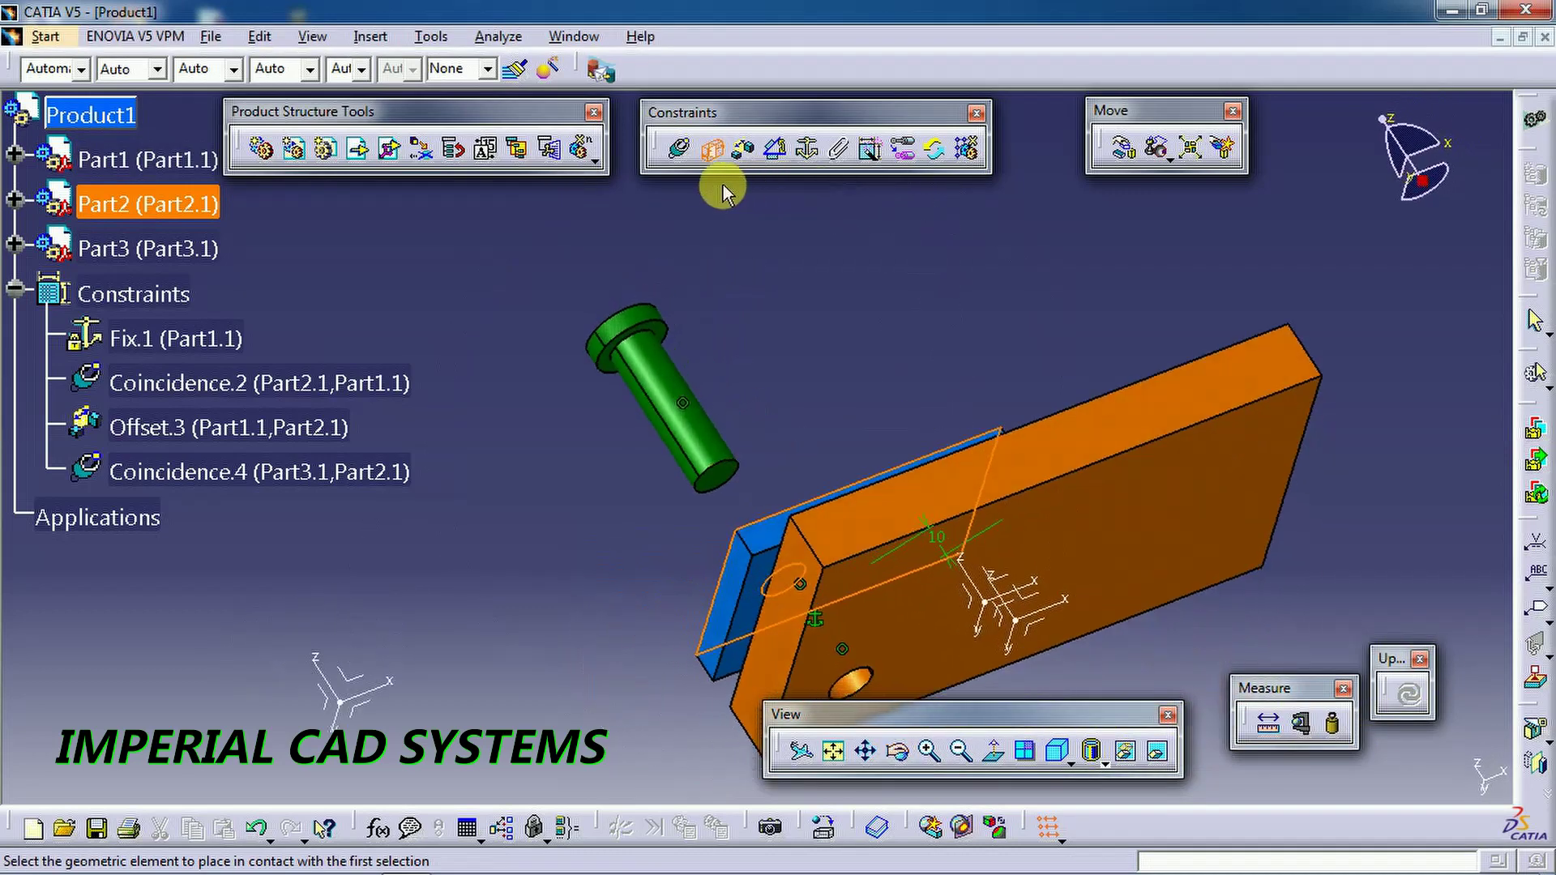
pyautogui.click(671, 332)
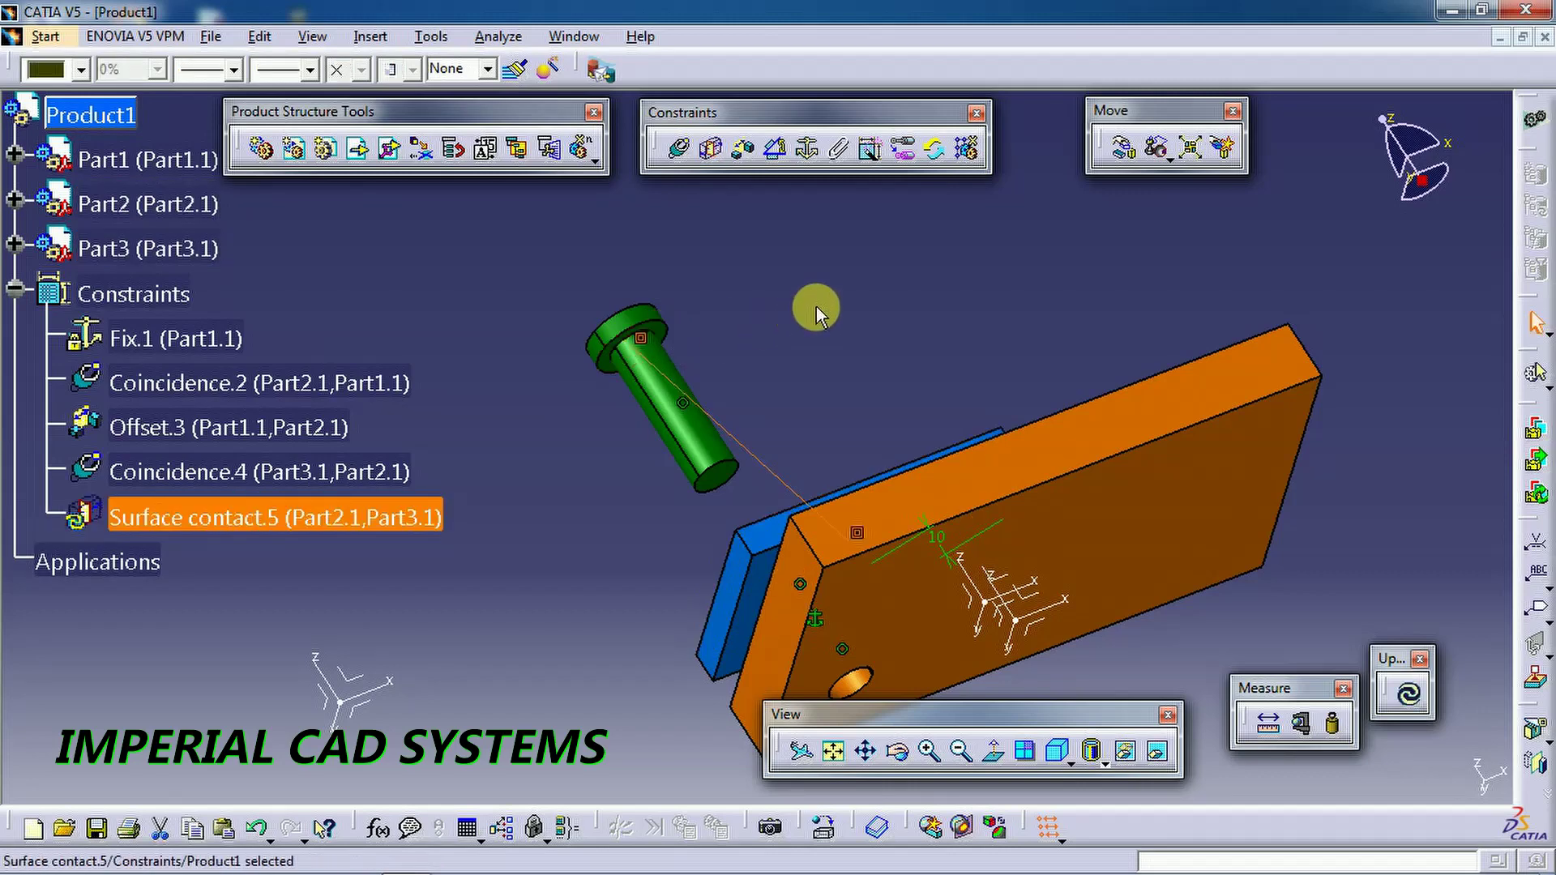
pyautogui.click(1411, 698)
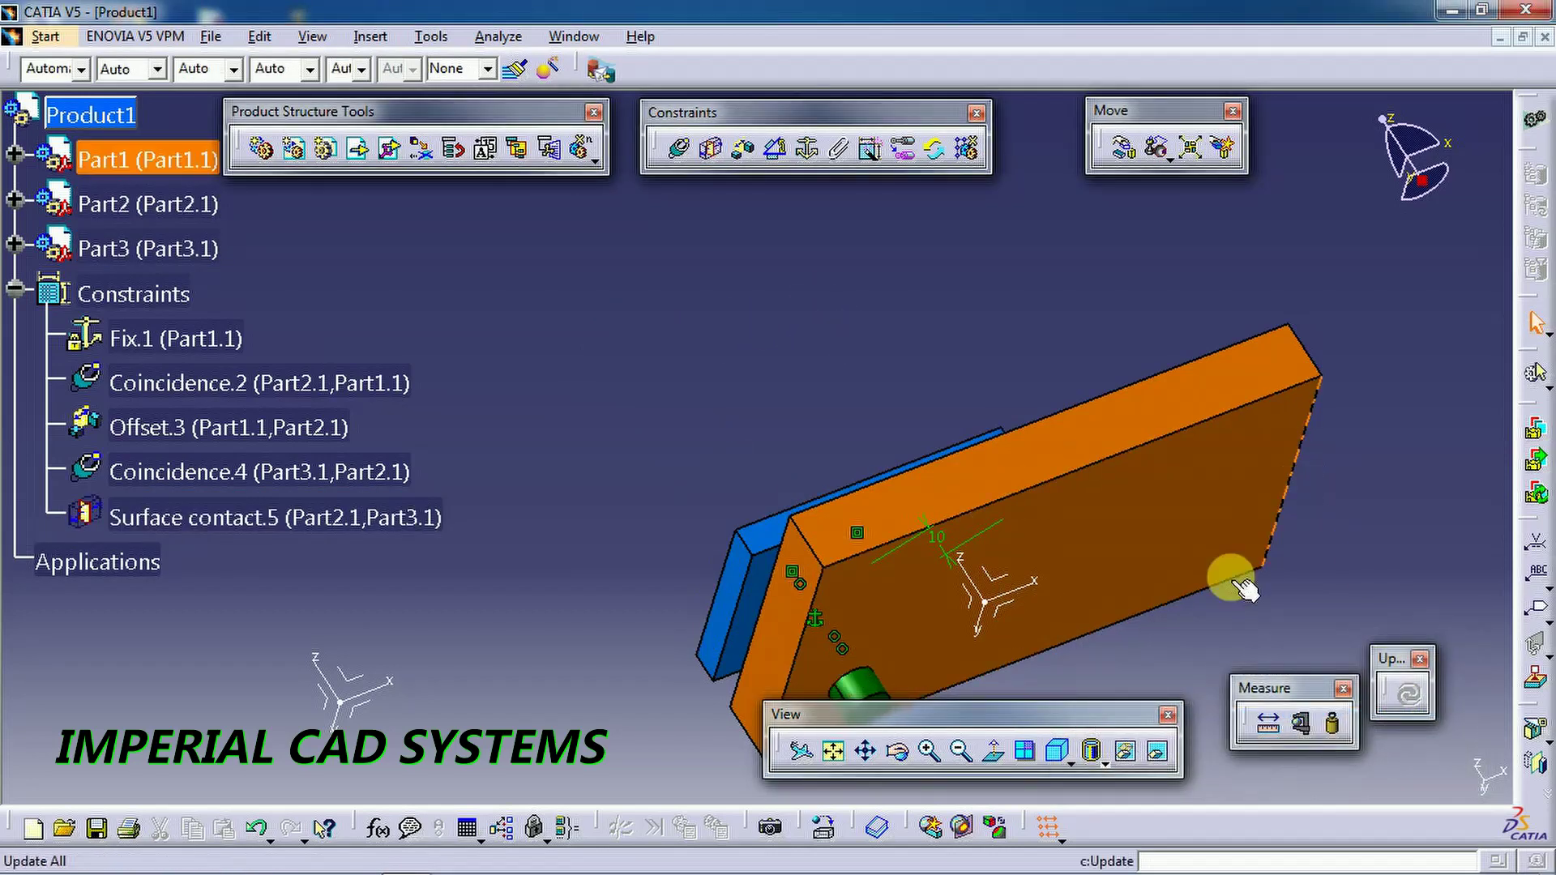
pyautogui.moveTo(1048, 306); pyautogui.dragTo(990, 729, button='middle')
pyautogui.click(900, 752)
pyautogui.moveTo(997, 632); pyautogui.dragTo(964, 631)
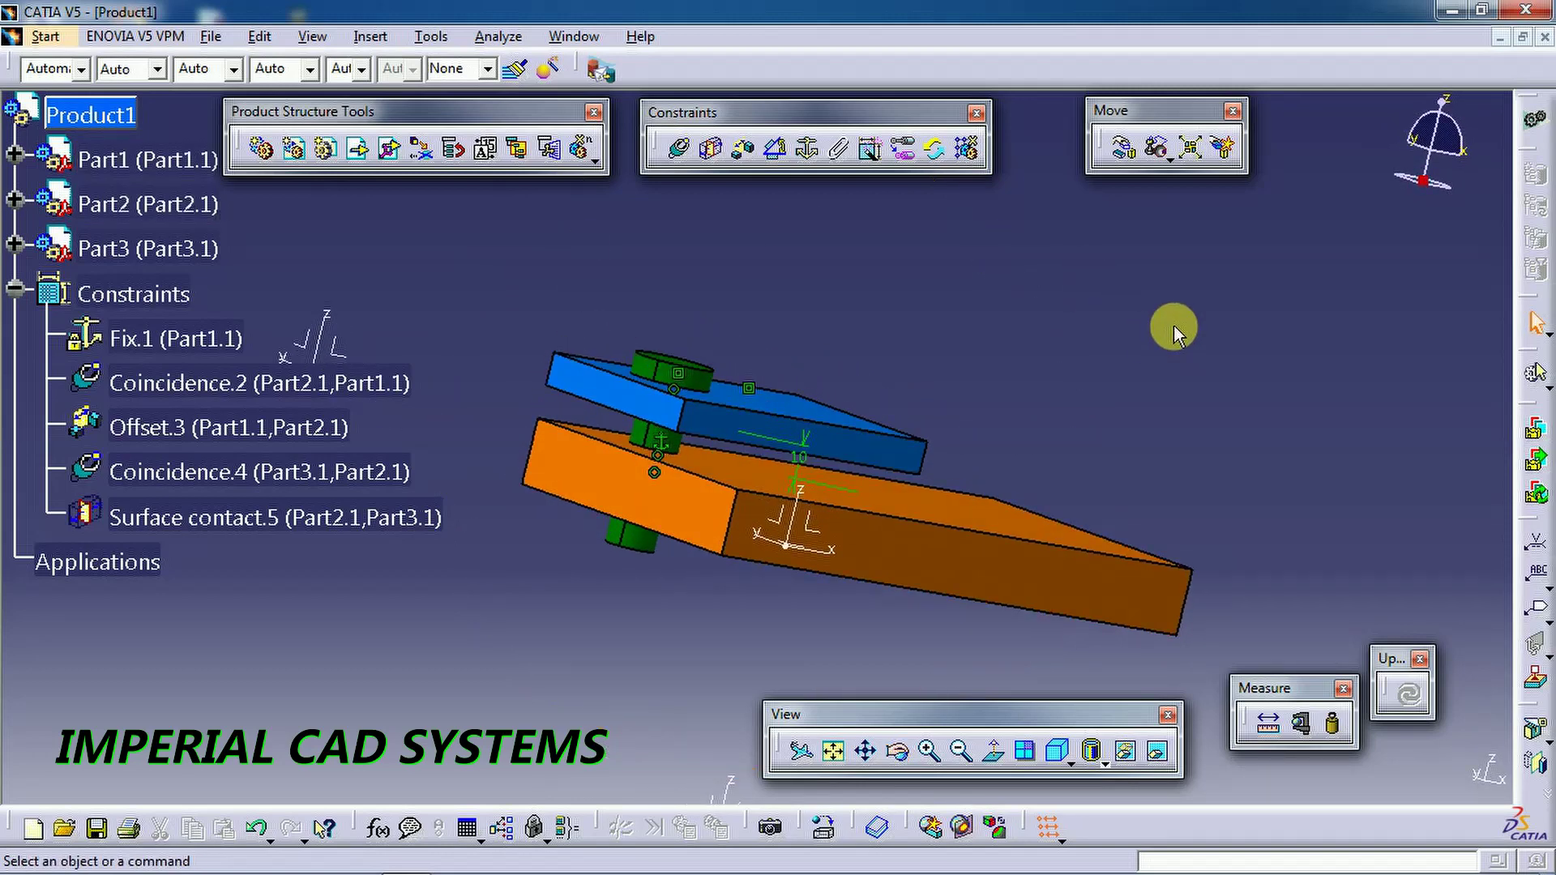